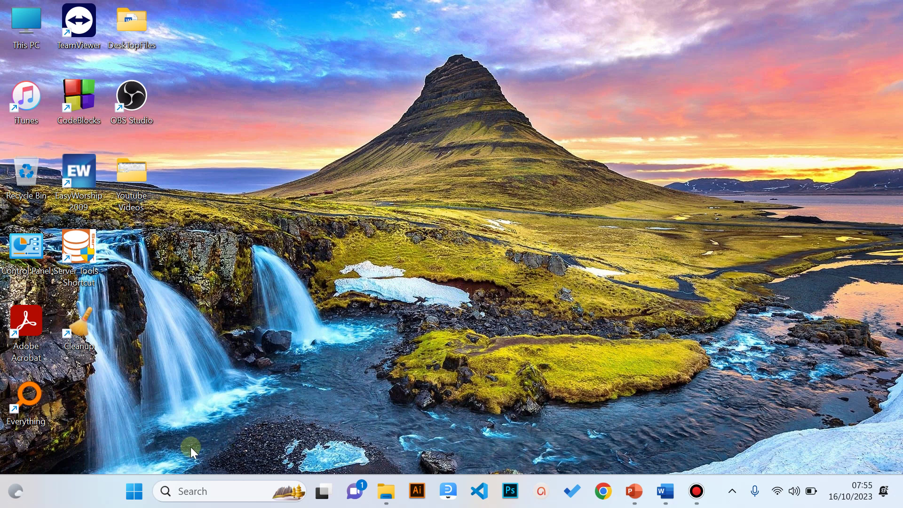
- Search the Start menu for 'exce' so Excel appears as the best match
left_click(135, 491)
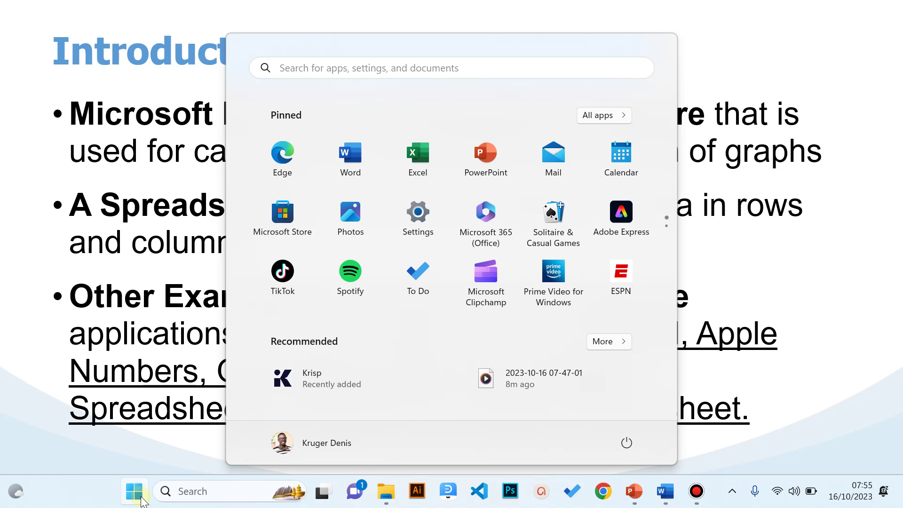
left_click(144, 496)
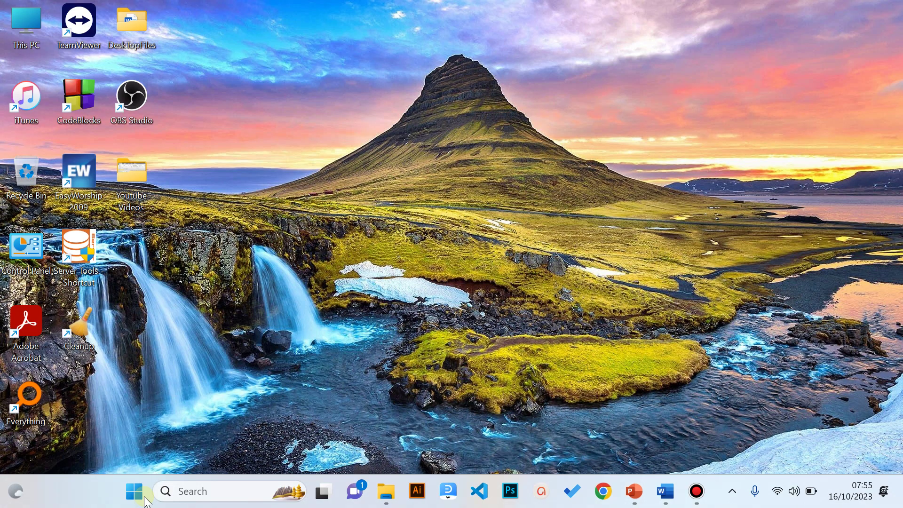
key("super")
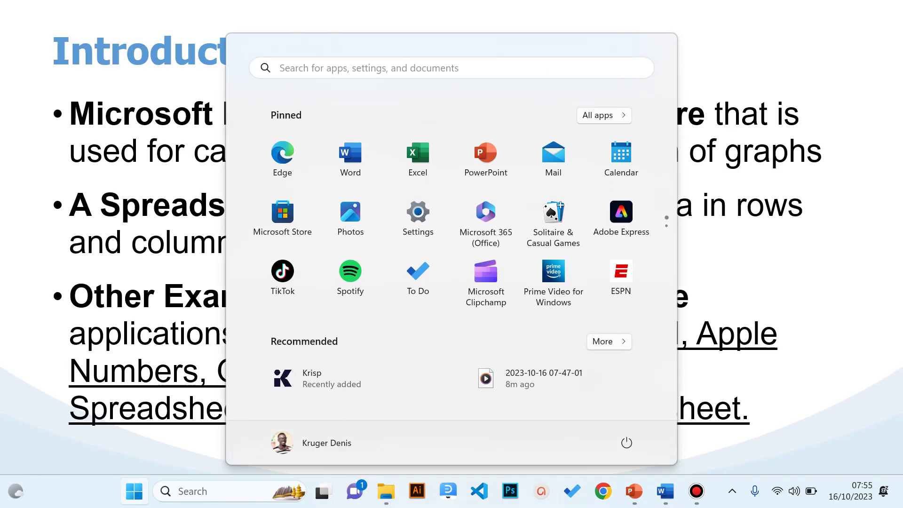
key("Escape")
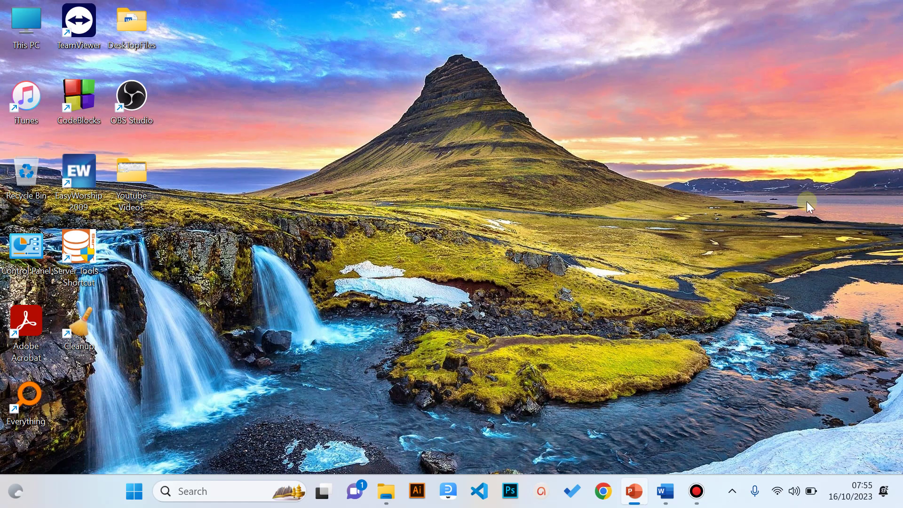
key("super")
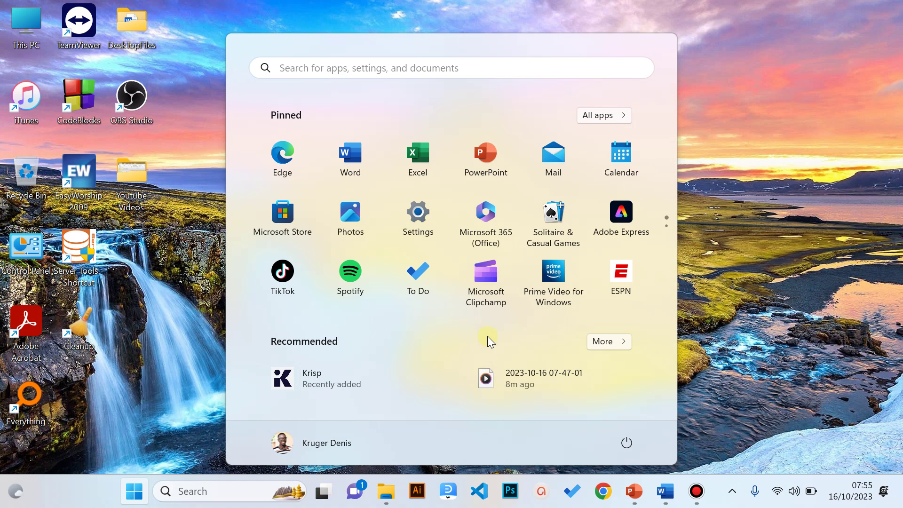
type("exce")
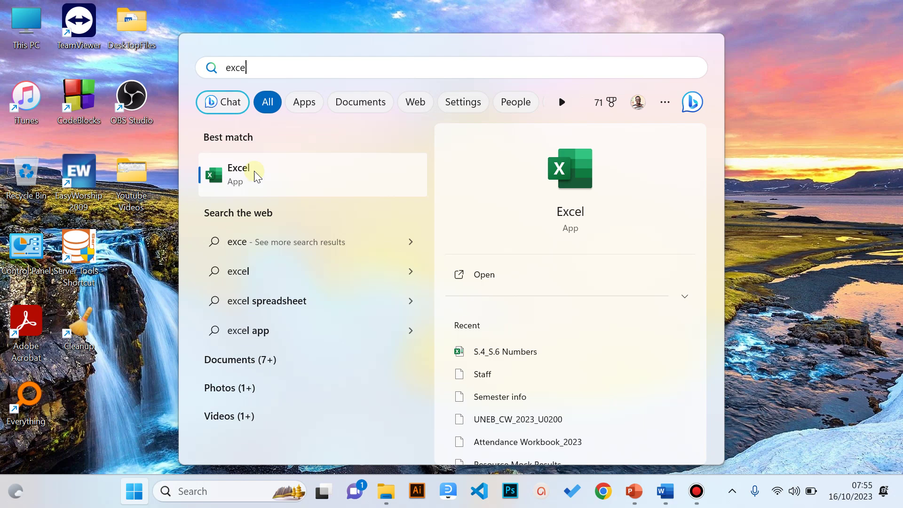
- Launch Excel from the search results and open the More templates gallery
left_click(257, 173)
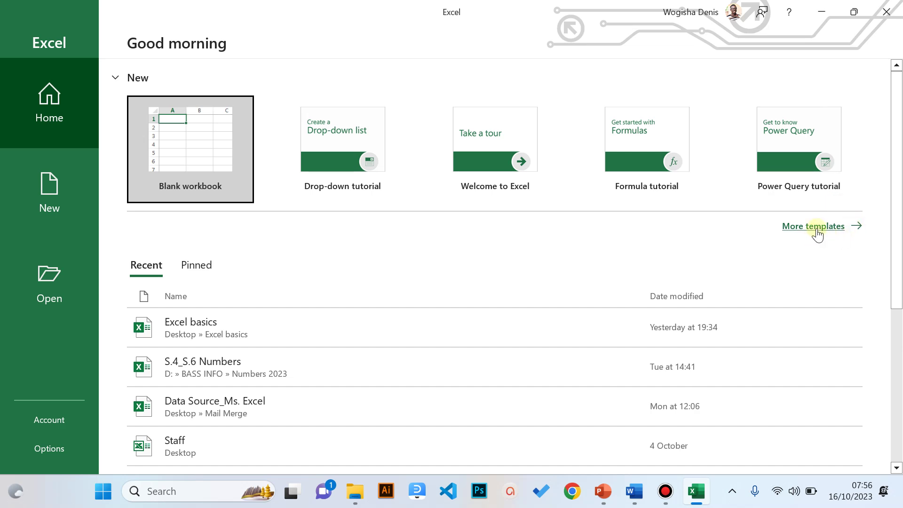
left_click(817, 227)
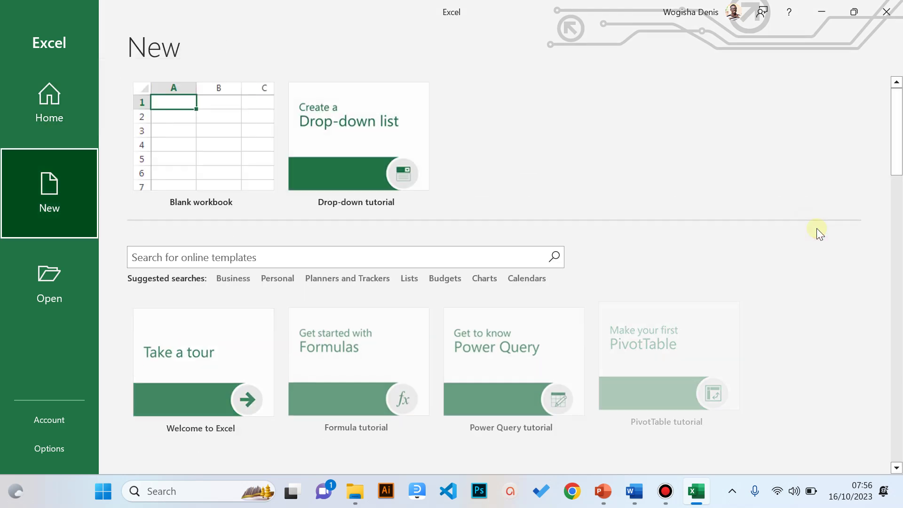
scroll(752, 270, "down", 3)
- Scroll through the workbook templates on Excel's New page
scroll(751, 269, "down", 8)
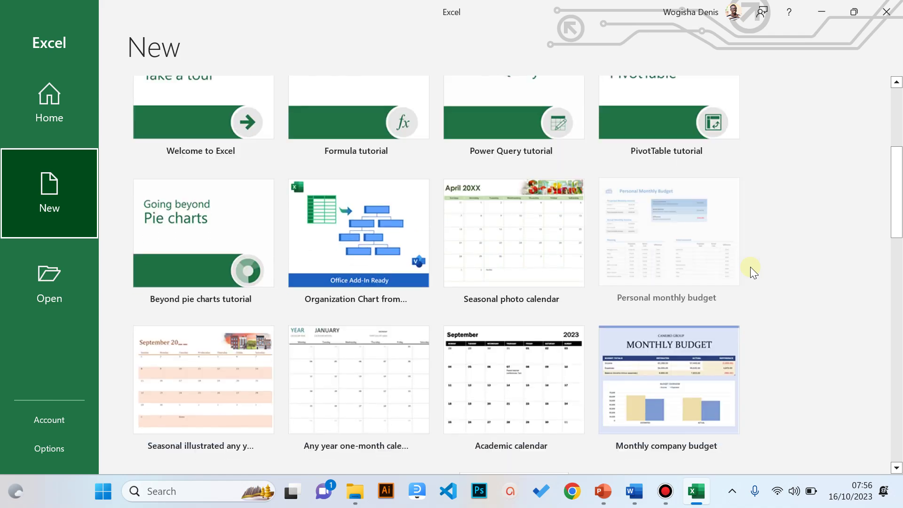
scroll(751, 270, "up", 8)
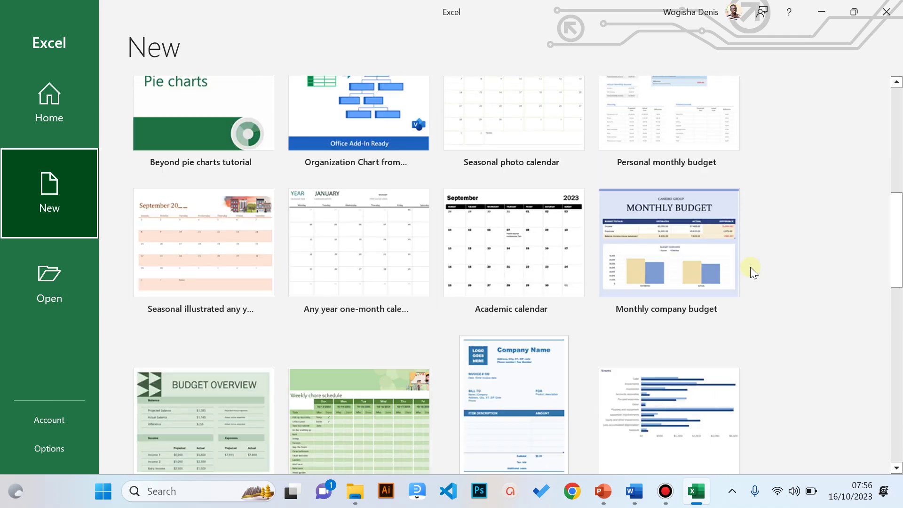
scroll(750, 270, "up", 3)
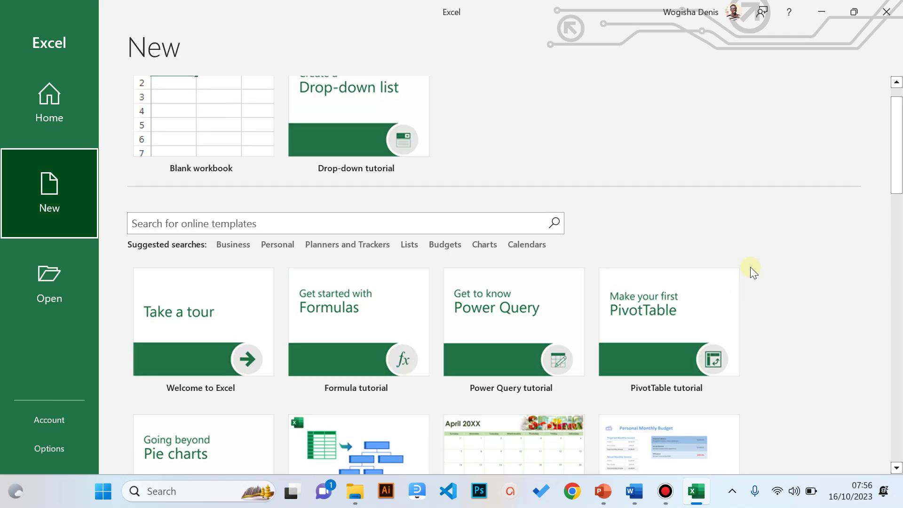
scroll(750, 270, "down", 2)
scroll(750, 270, "down", 4)
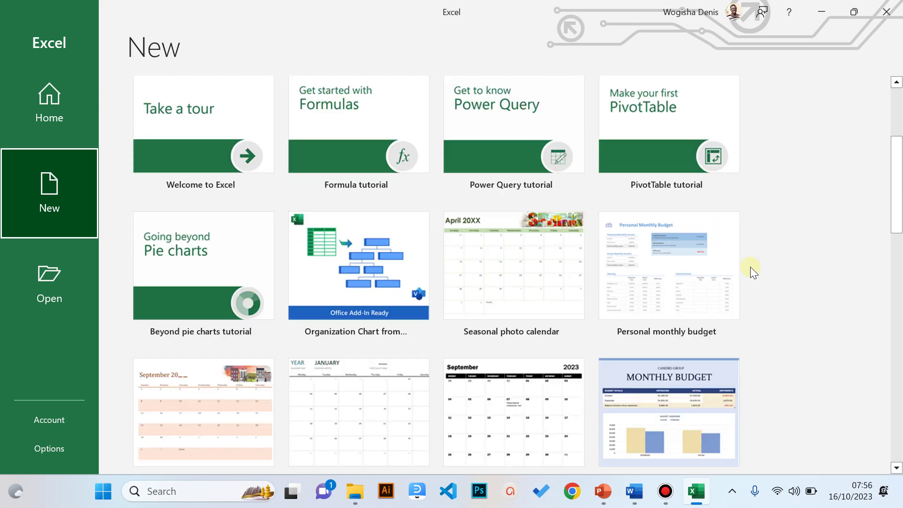
scroll(751, 270, "down", 3)
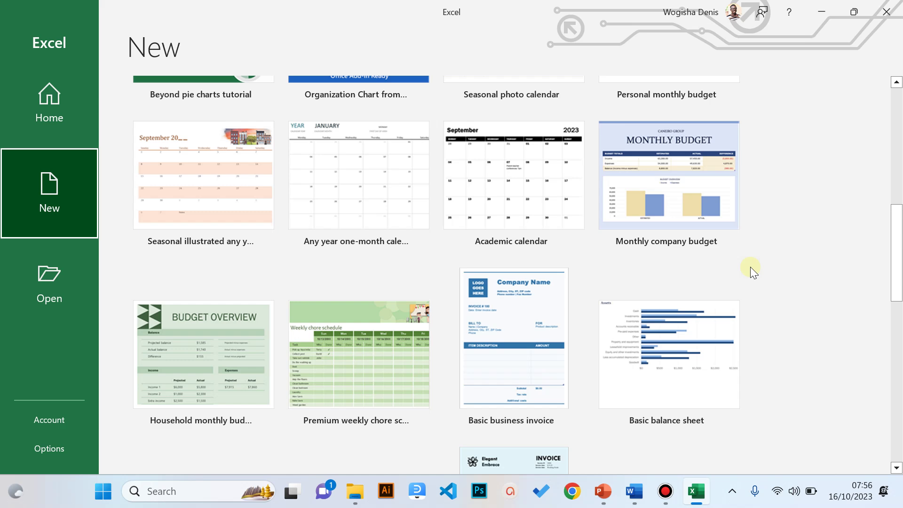
scroll(751, 270, "down", 1)
scroll(751, 270, "down", 3)
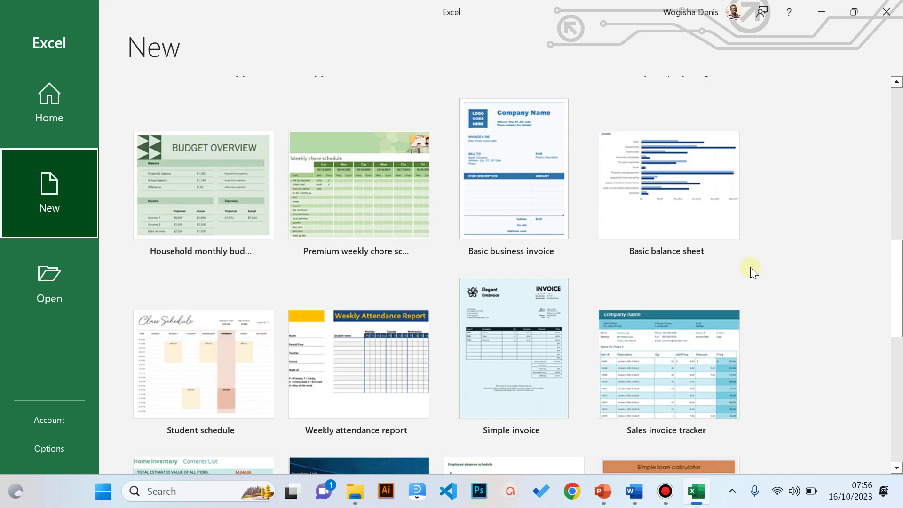
scroll(750, 269, "up", 10)
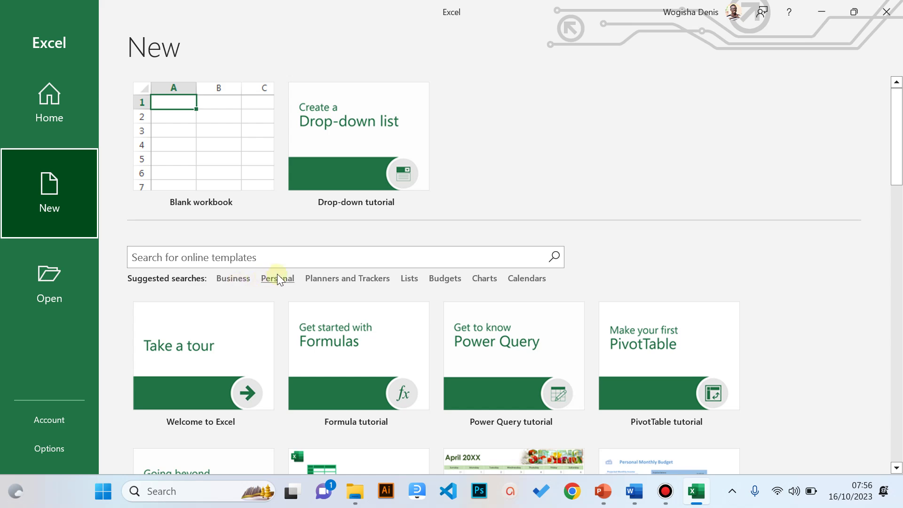
scroll(505, 306, "down", 3)
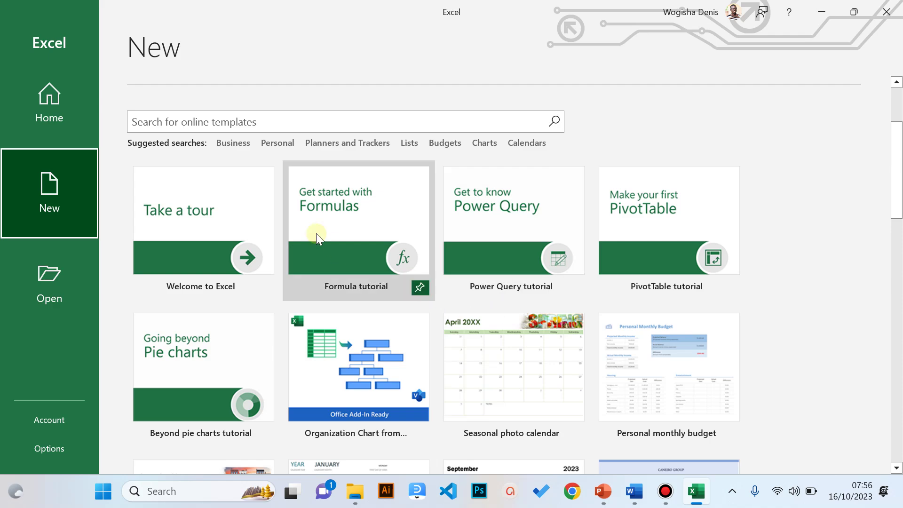
scroll(251, 159, "down", 9)
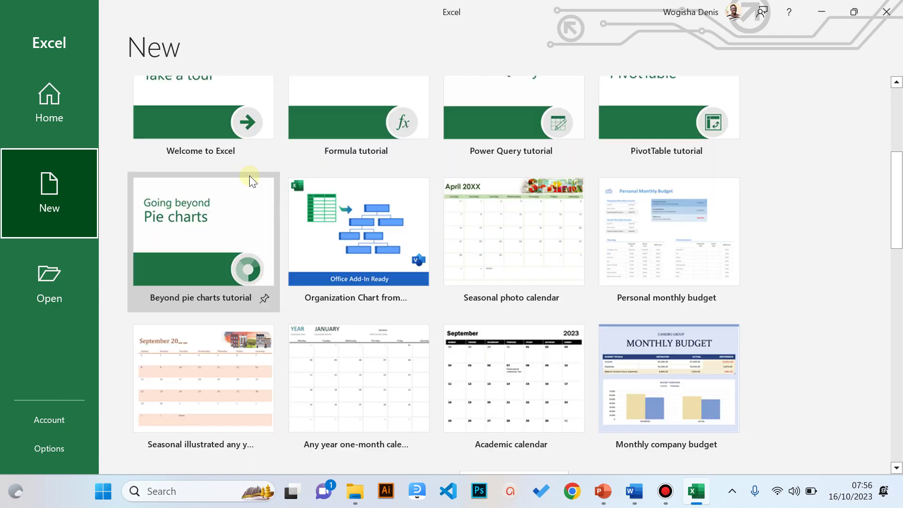
scroll(281, 226, "down", 10)
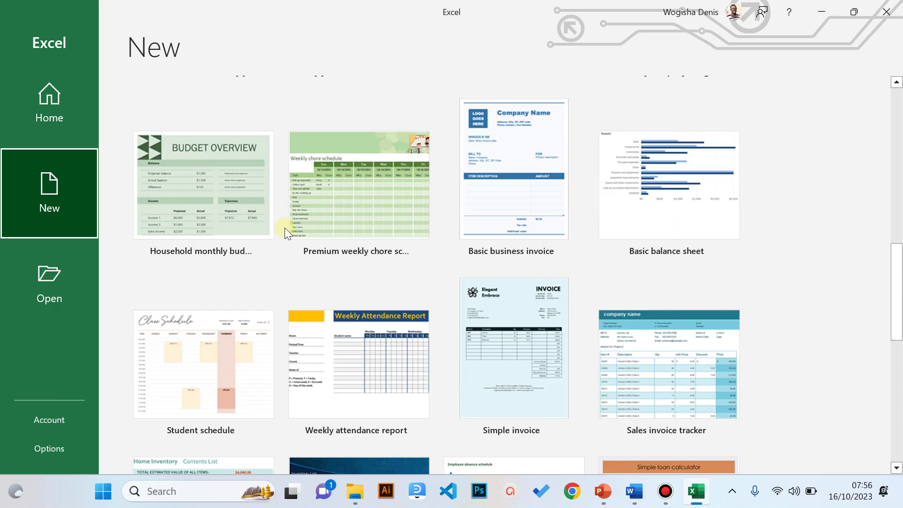
scroll(284, 228, "down", 1)
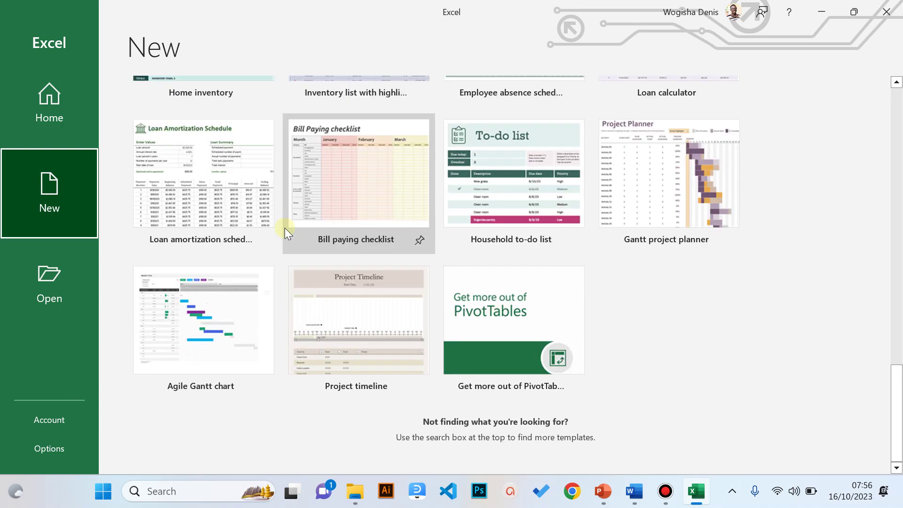
scroll(284, 228, "up", 11)
scroll(295, 227, "up", 10)
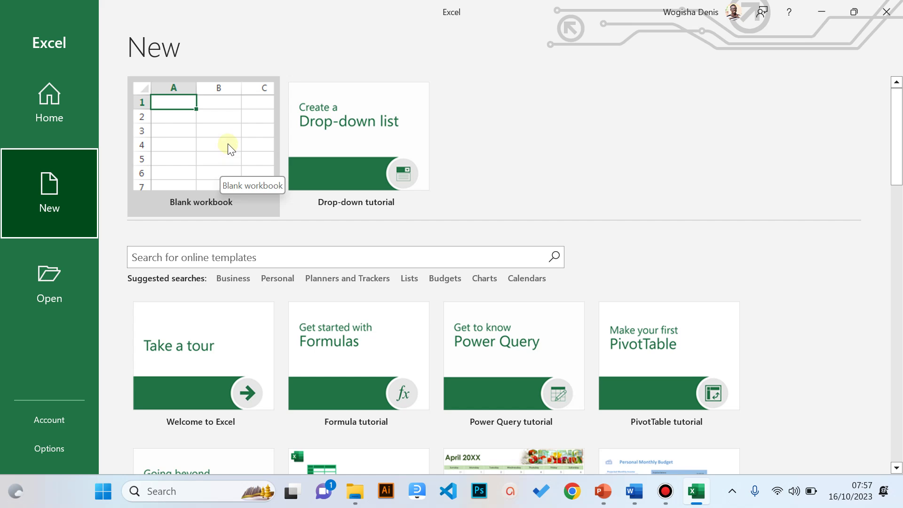
- Create a Blank workbook, opening Book1 with an empty grid
left_click(228, 146)
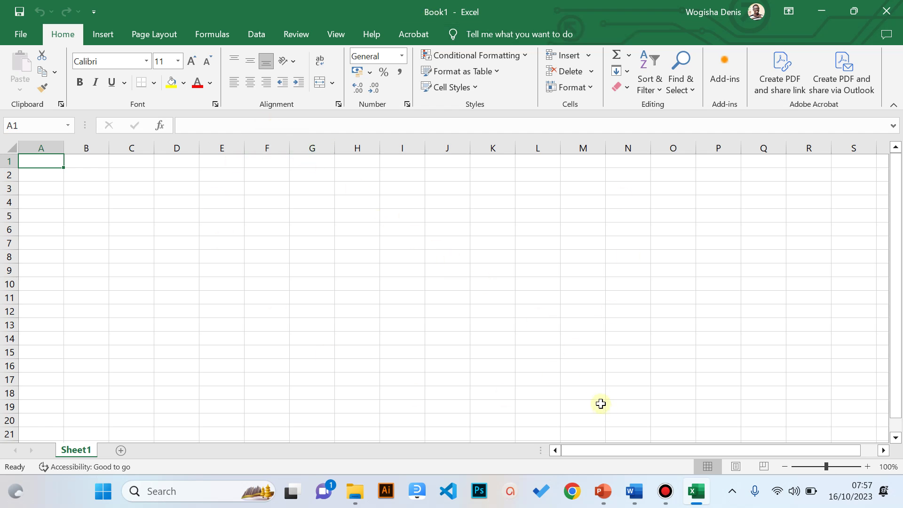
- Present slide 5, Microsoft Excel Interface, from Excel Basics, then switch back to Book1
mouse_move(601, 489)
left_click(599, 429)
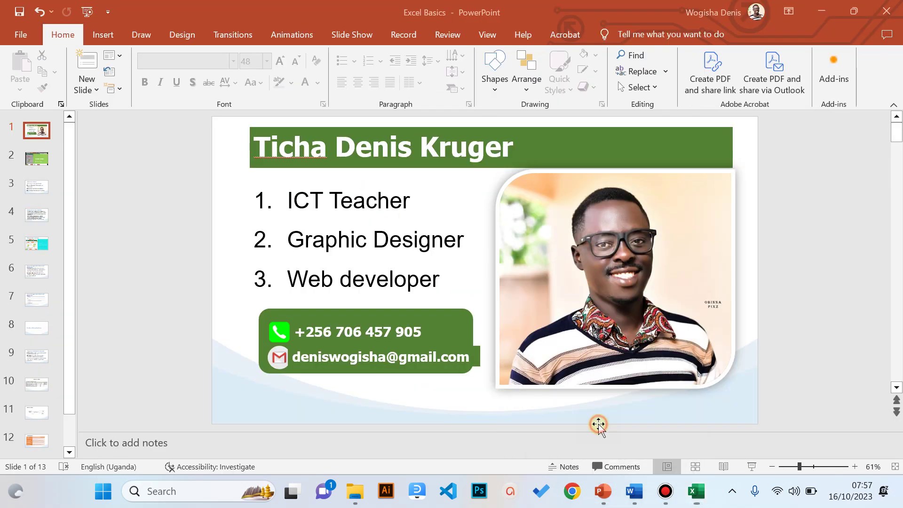
left_click(46, 244)
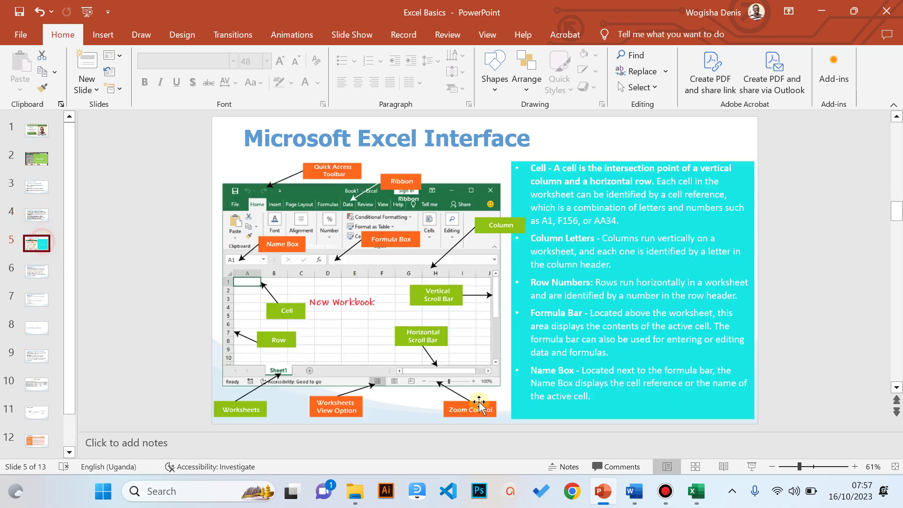
left_click(751, 466)
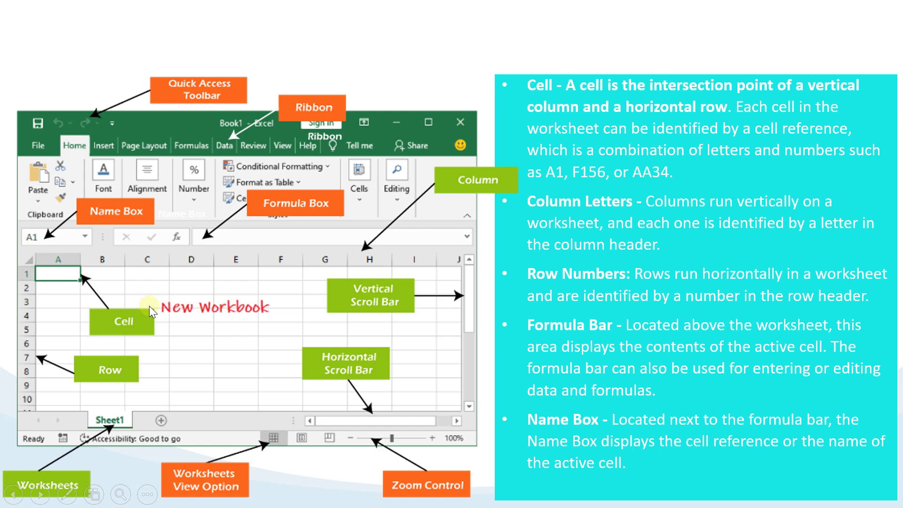
key("alt+Tab")
key("alt+Tab")
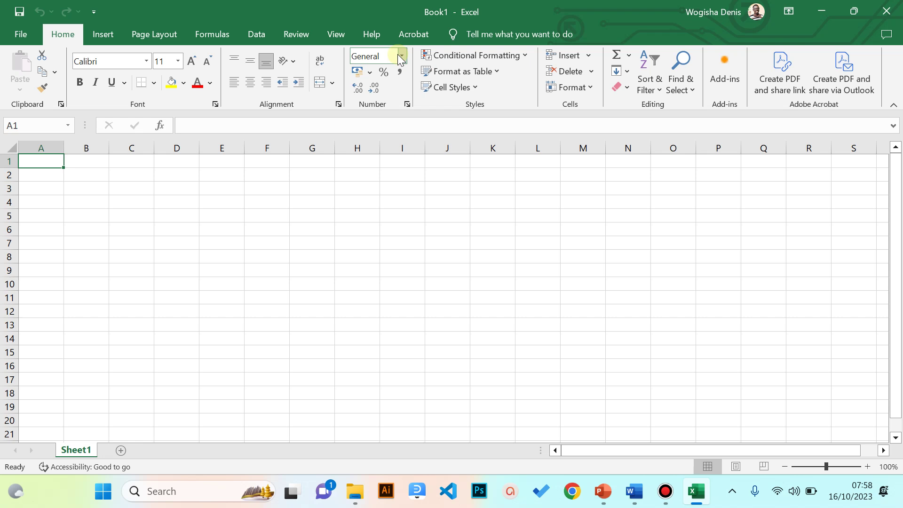
left_click(314, 228)
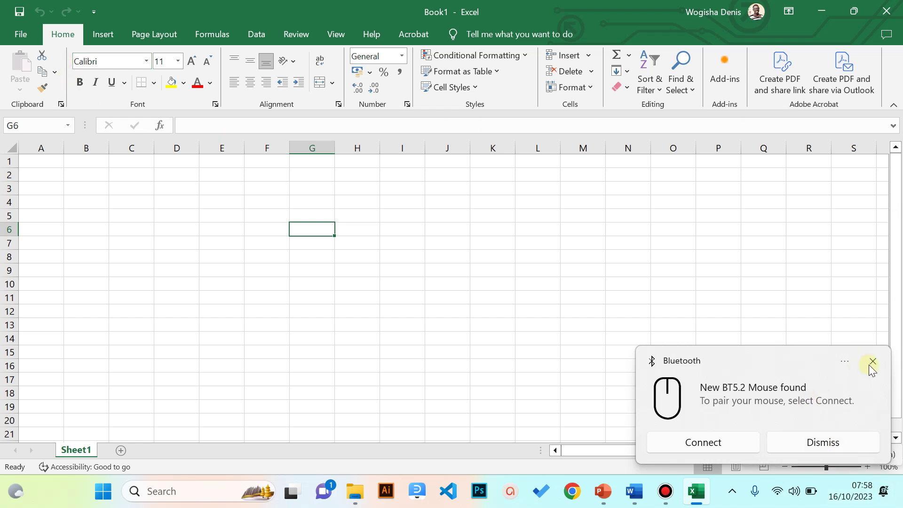
left_click(872, 361)
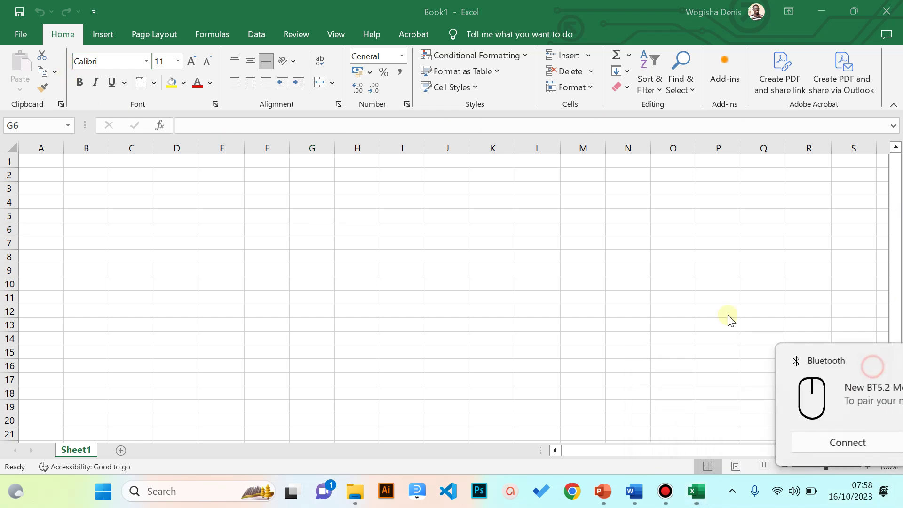
left_click(63, 34)
left_click(95, 36)
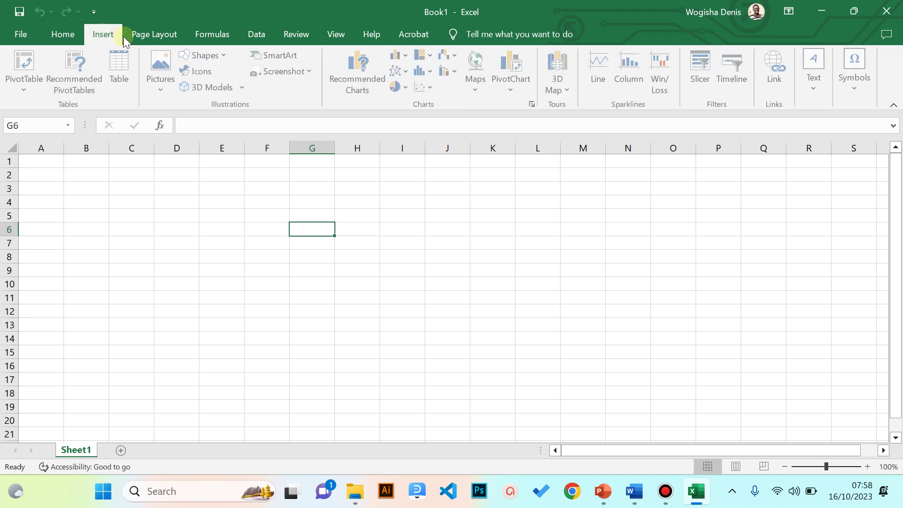
left_click(140, 36)
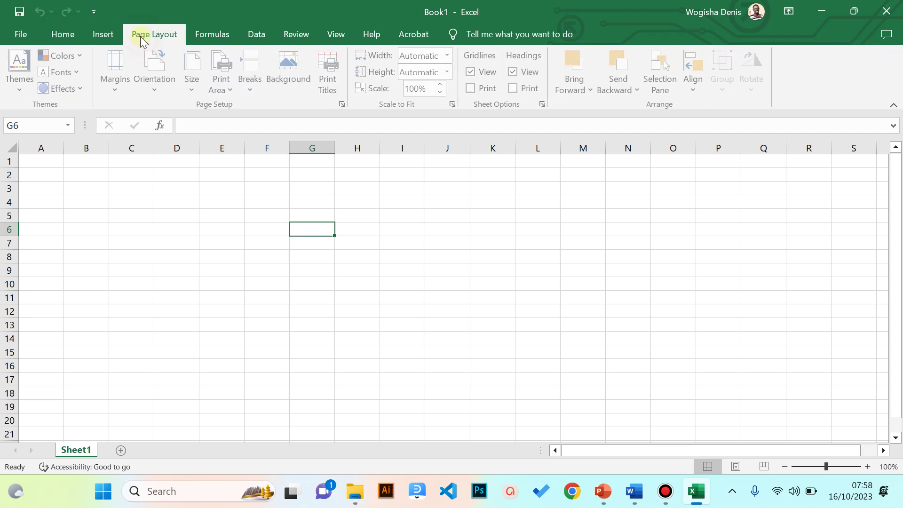
left_click(52, 35)
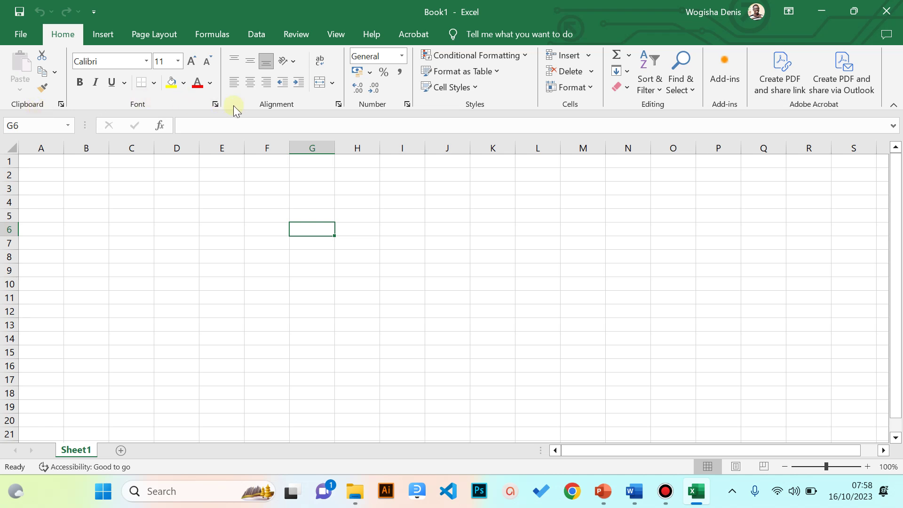
left_click(96, 33)
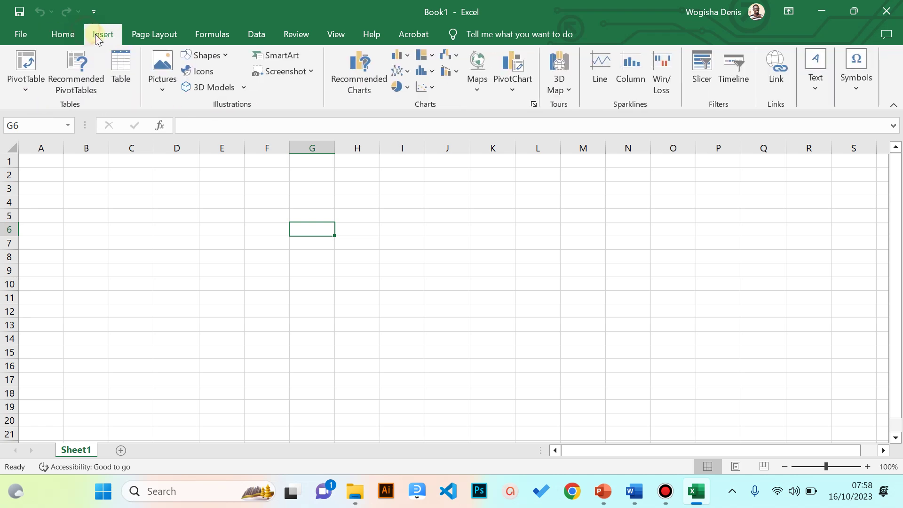
left_click(135, 36)
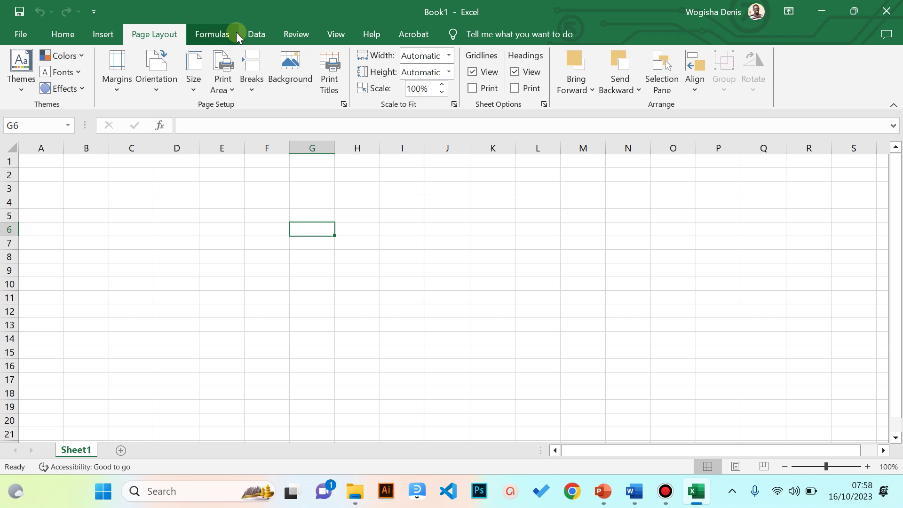
left_click(257, 38)
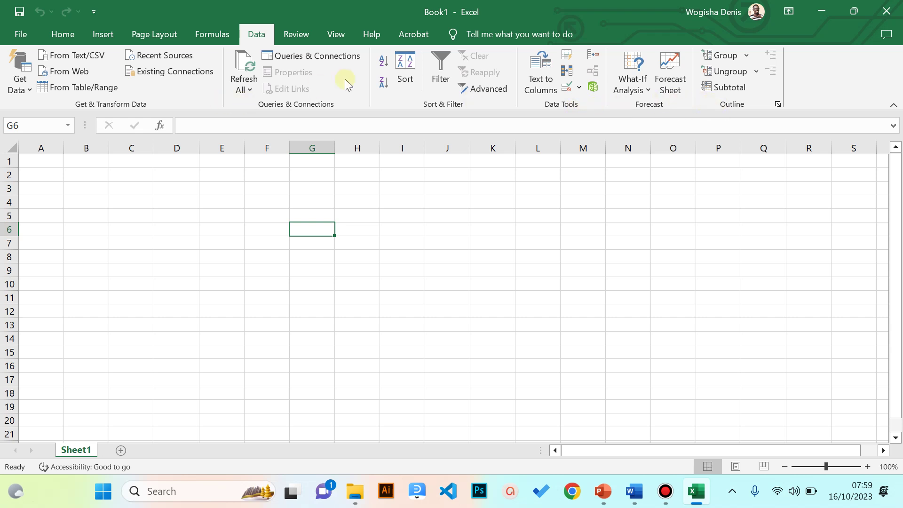
left_click(61, 33)
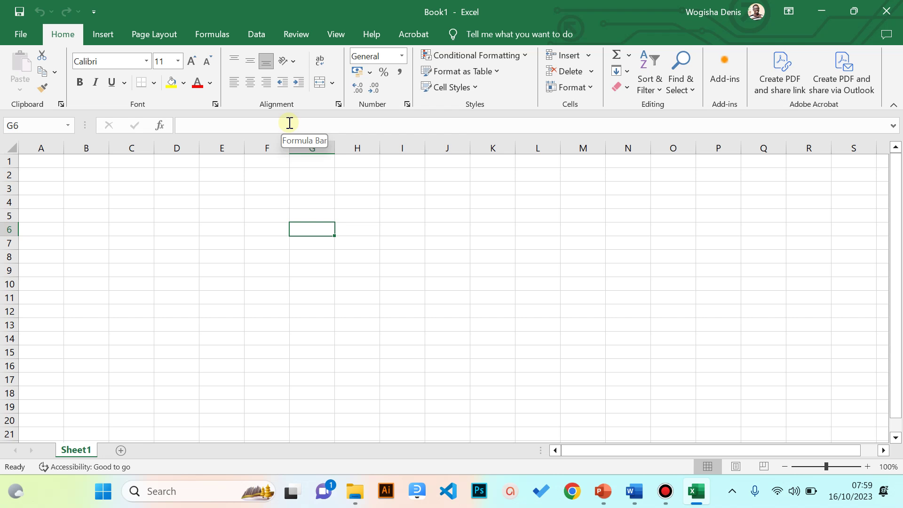
- Select whole columns A through E one at a time by their headers
left_click(42, 147)
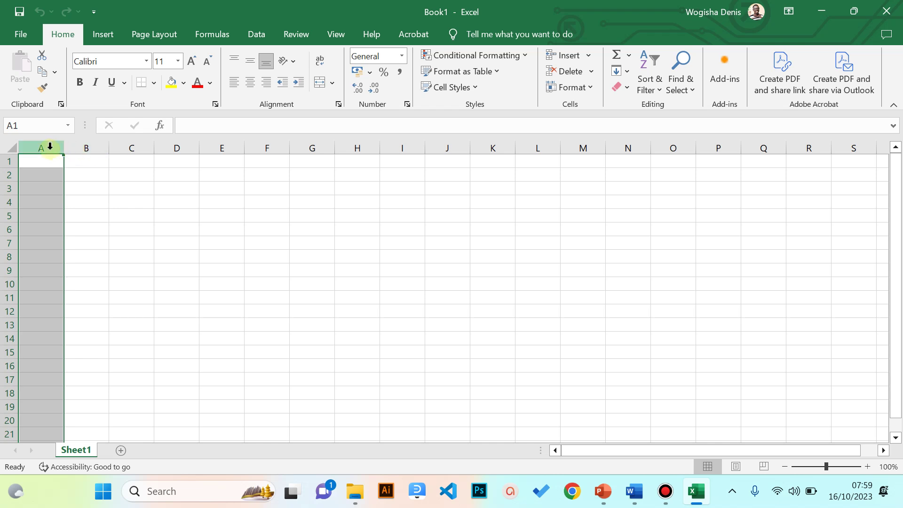
left_click(96, 148)
left_click(136, 147)
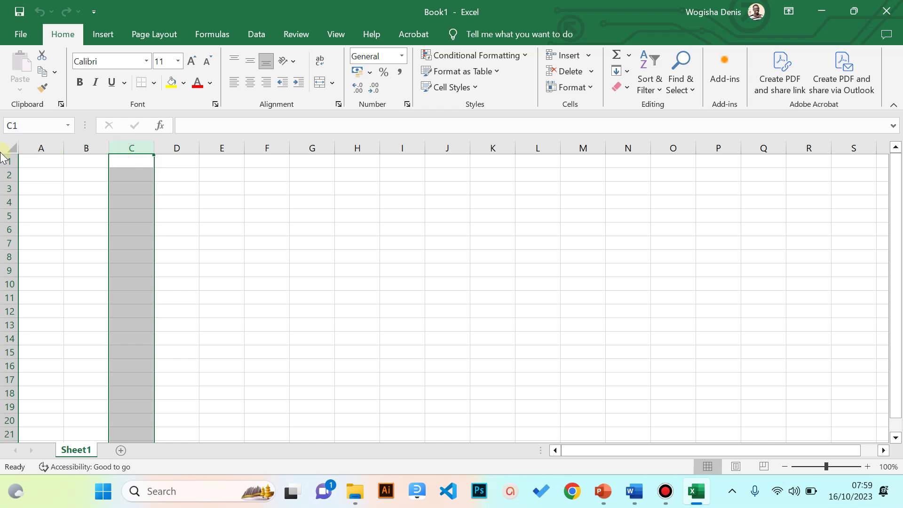
left_click(39, 148)
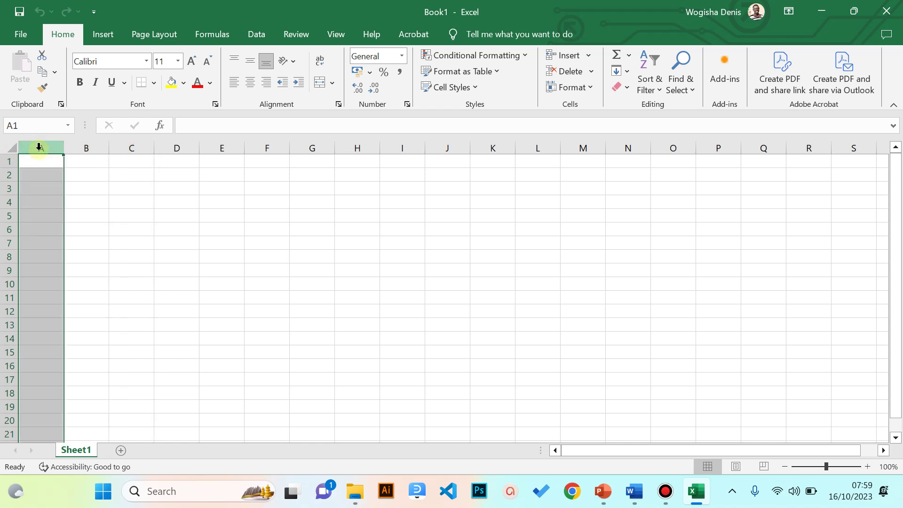
left_click(81, 148)
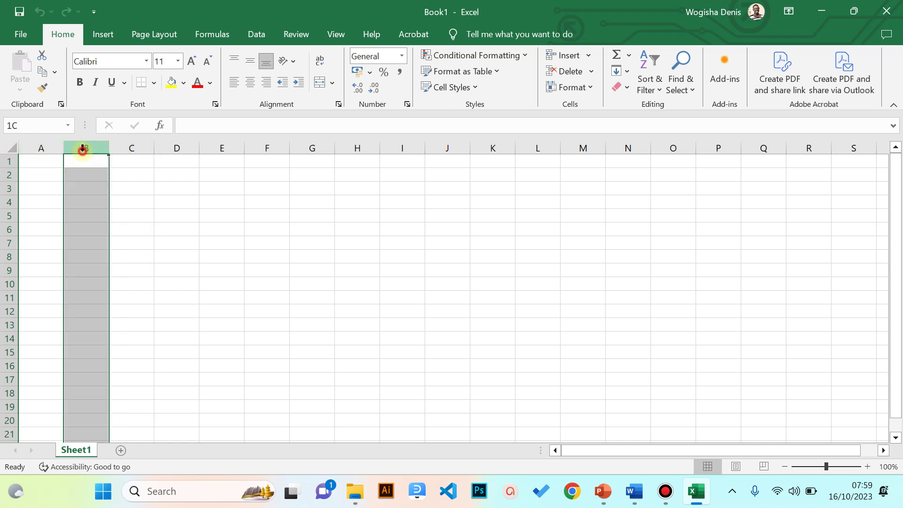
left_click(131, 147)
left_click(178, 148)
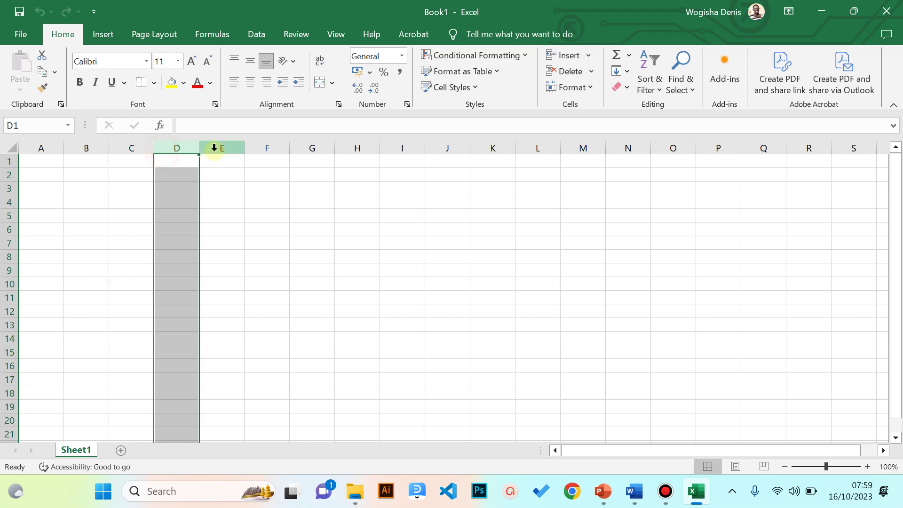
left_click(220, 148)
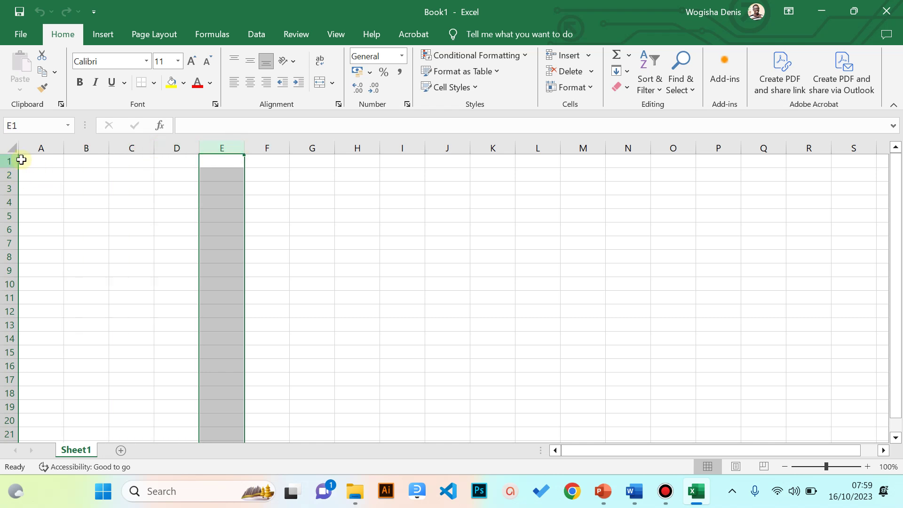
left_click(47, 147)
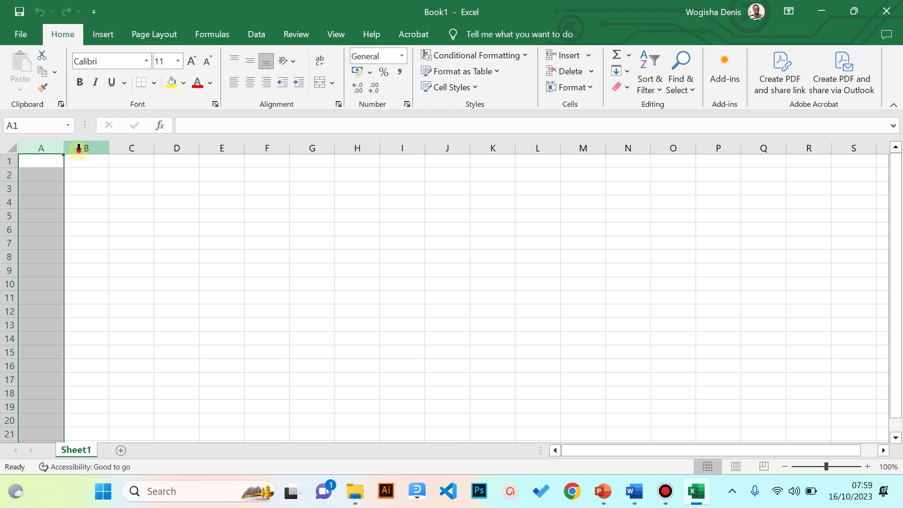
left_click(80, 147)
left_click(134, 146)
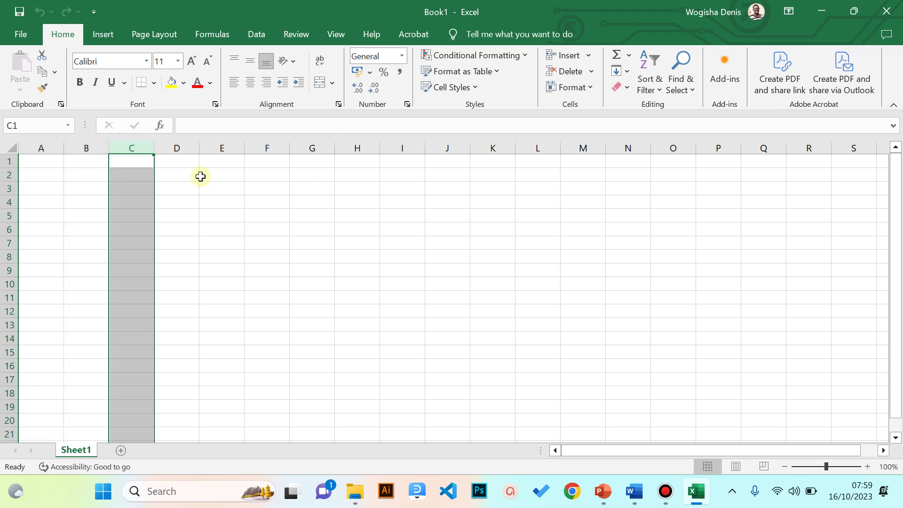
- Select whole rows 1 and 2, then return to the PowerPoint slide show
left_click(11, 162)
left_click(10, 174)
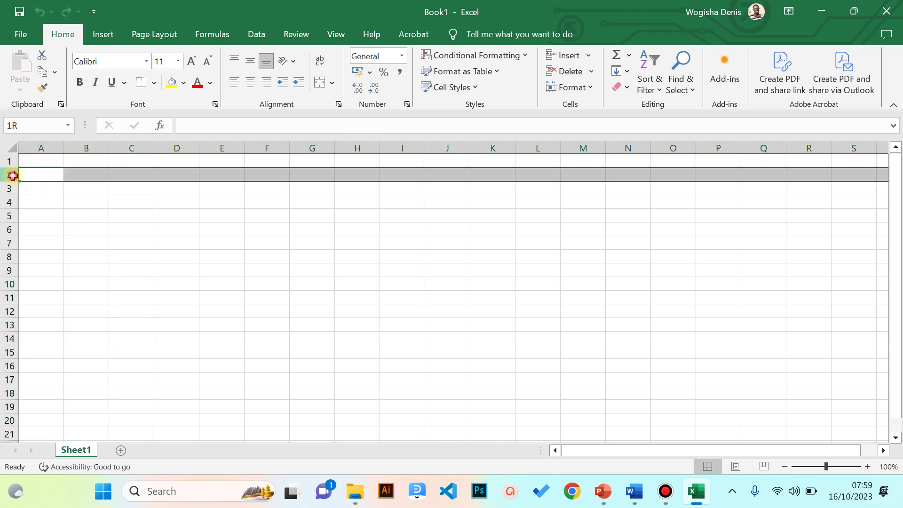
left_click(8, 161)
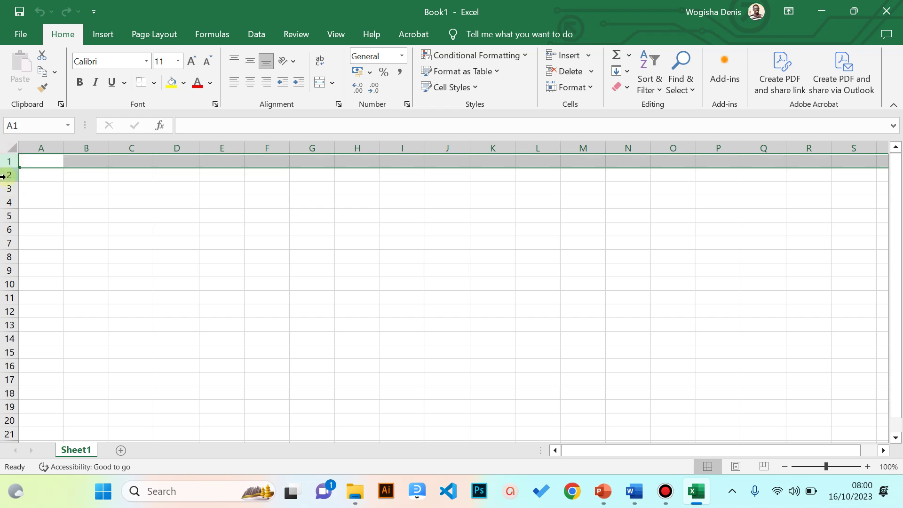
left_click(8, 173)
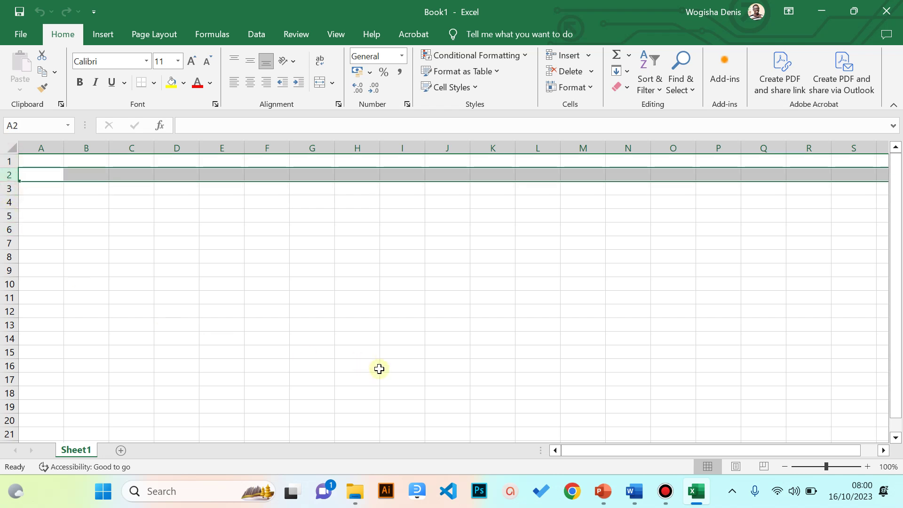
key("alt+Tab")
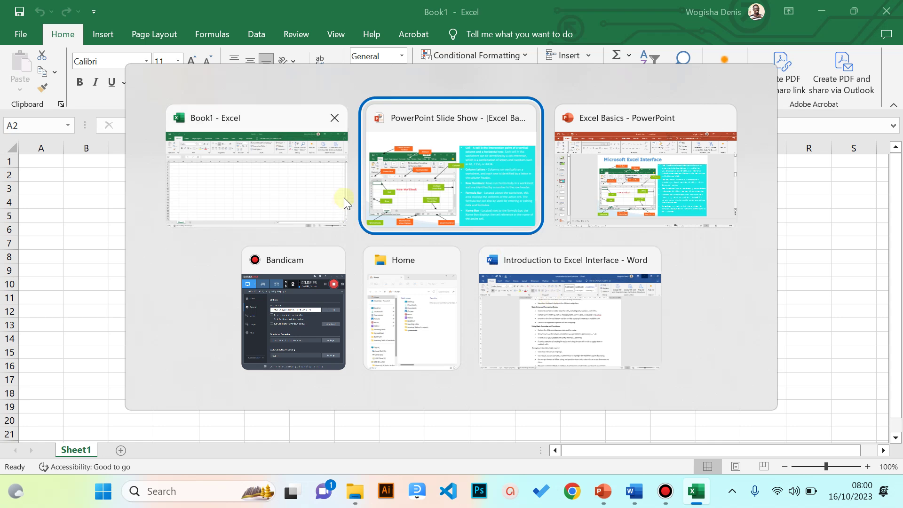
left_click(396, 191)
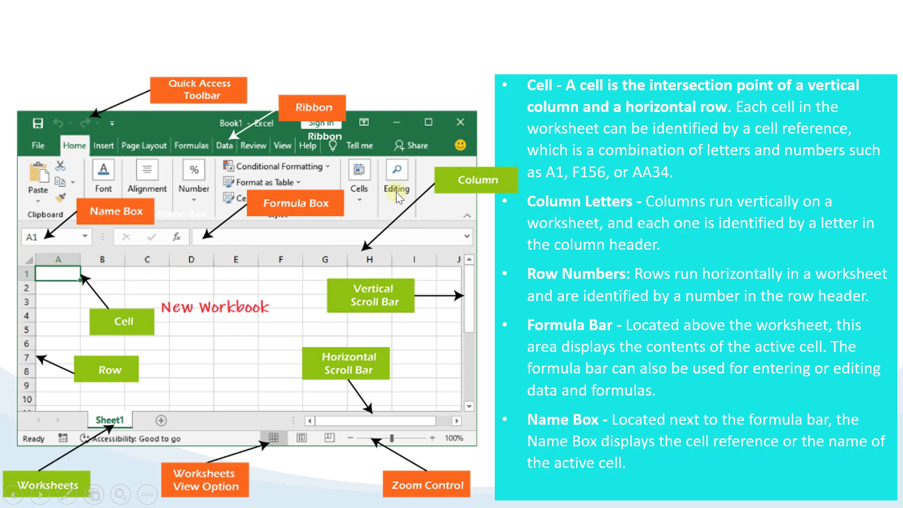
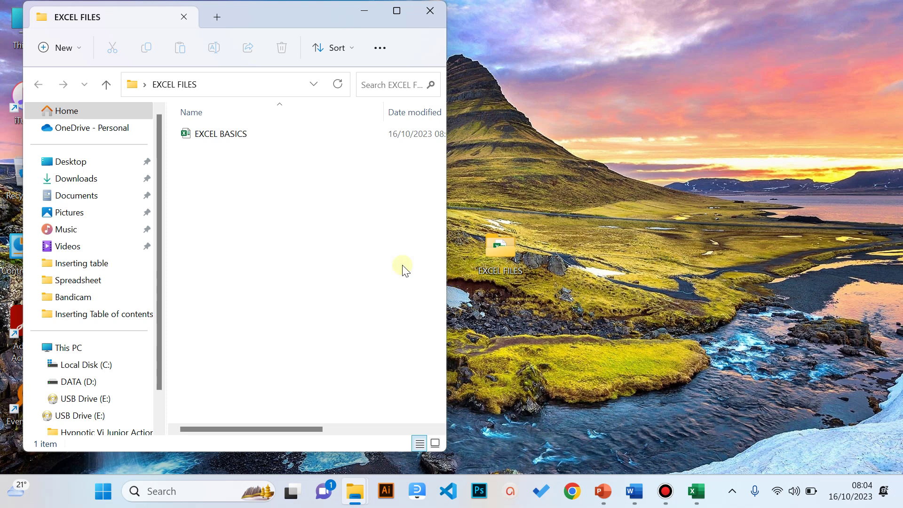
- Create a new Microsoft Excel Worksheet file named 'Class Database' in EXCEL FILES and open it
left_click(211, 202)
left_click(204, 198)
right_click(204, 198)
mouse_move(231, 316)
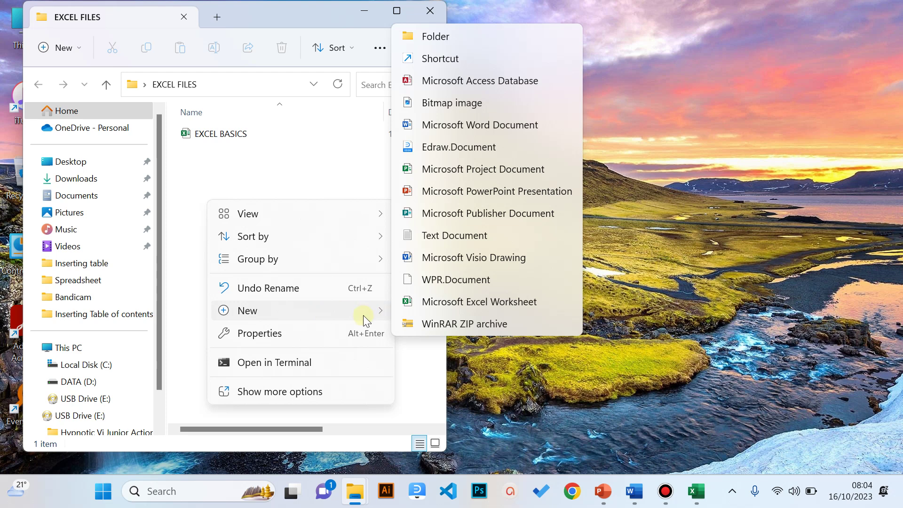
left_click(438, 306)
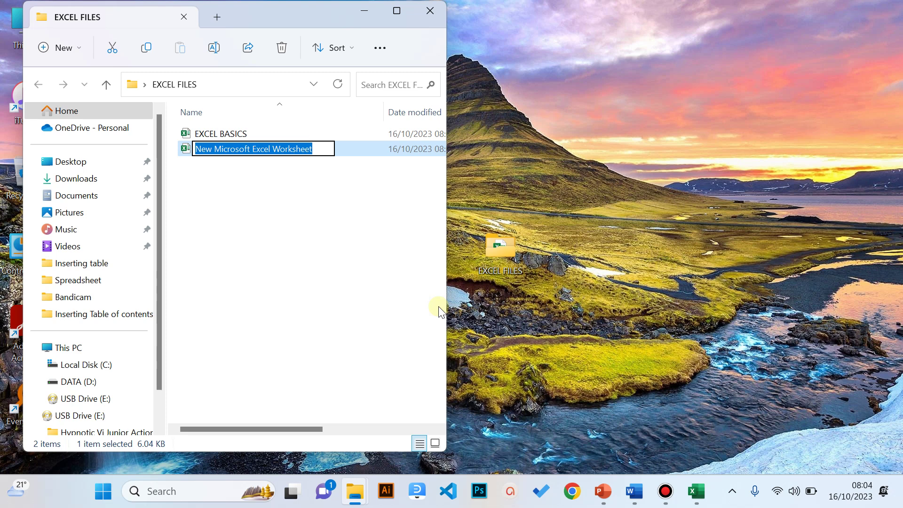
type("cLASS")
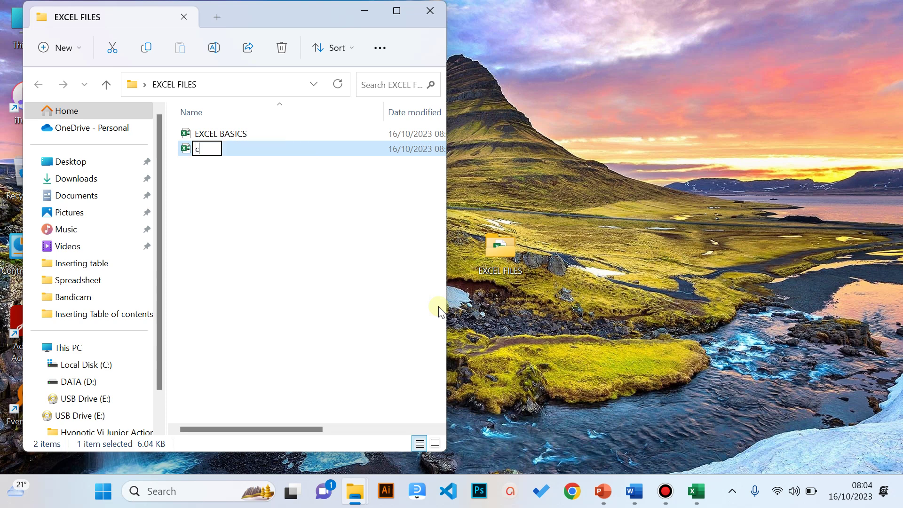
key("BackSpace")
key("BackSpace")
key("BackSpace")
key("BackSpace")
key("BackSpace")
type("Class Database")
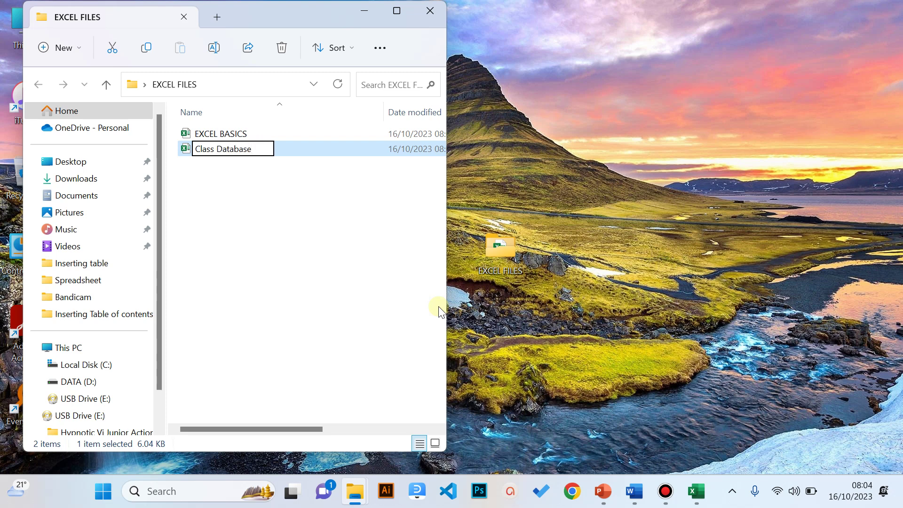
key("Return")
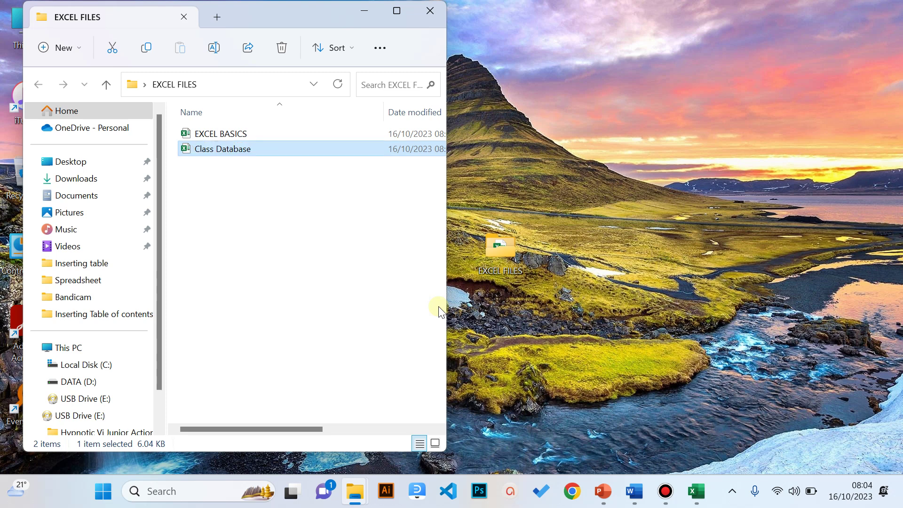
key("Return")
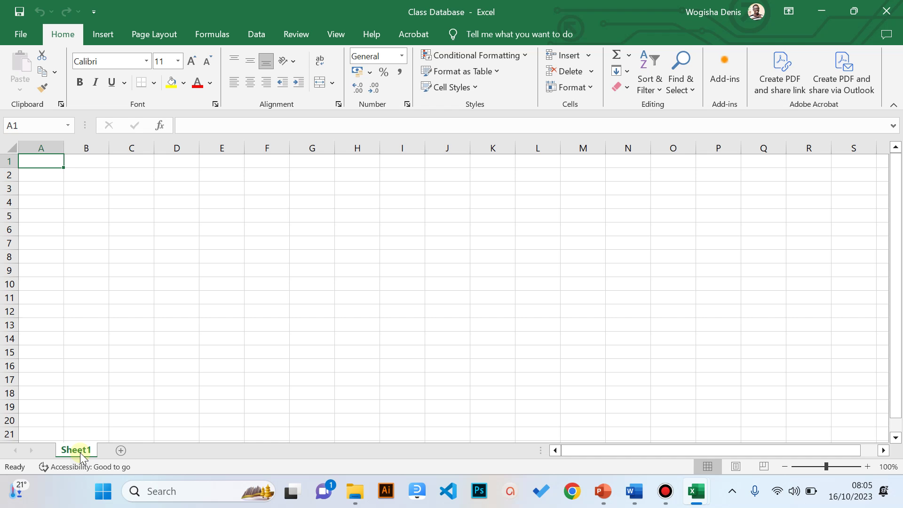
- Add three new sheets so the workbook has Sheet2, Sheet3 and Sheet4
left_click(120, 454)
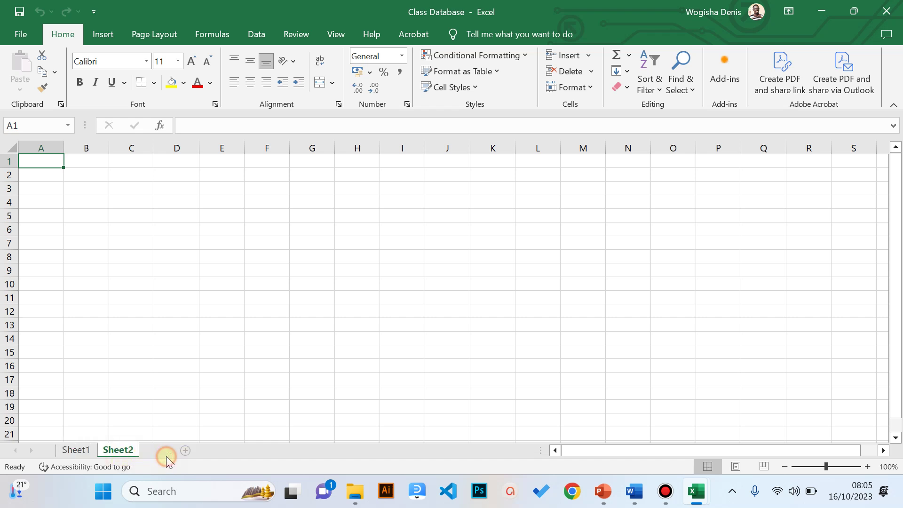
left_click(164, 454)
left_click(205, 454)
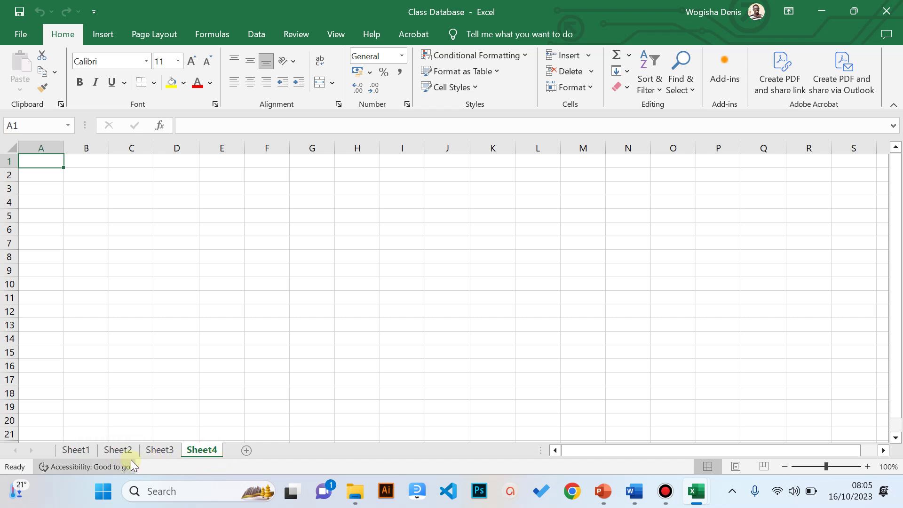
- Step through Sheet1 to Sheet4, then return to Sheet1
left_click(85, 451)
left_click(118, 450)
left_click(159, 450)
left_click(202, 450)
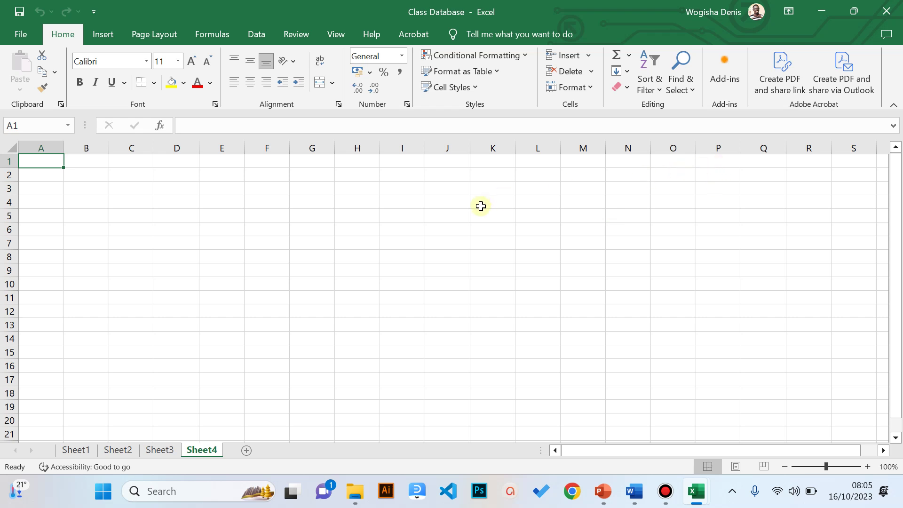
left_click(76, 451)
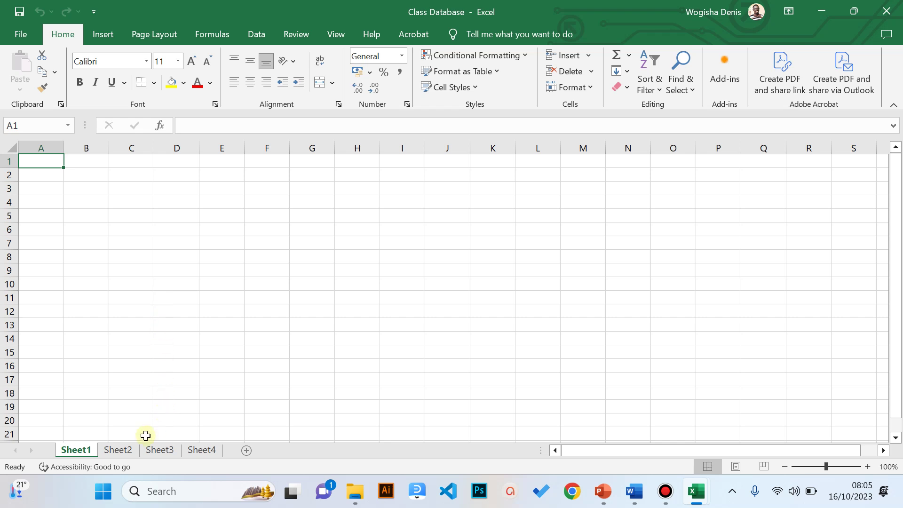
- Rename Sheet1 to 'Class Register'
right_click(73, 451)
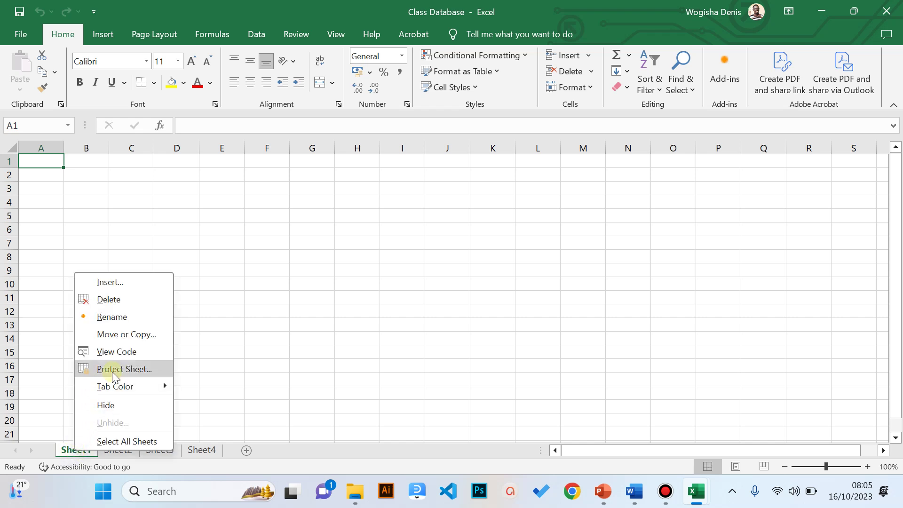
left_click(115, 318)
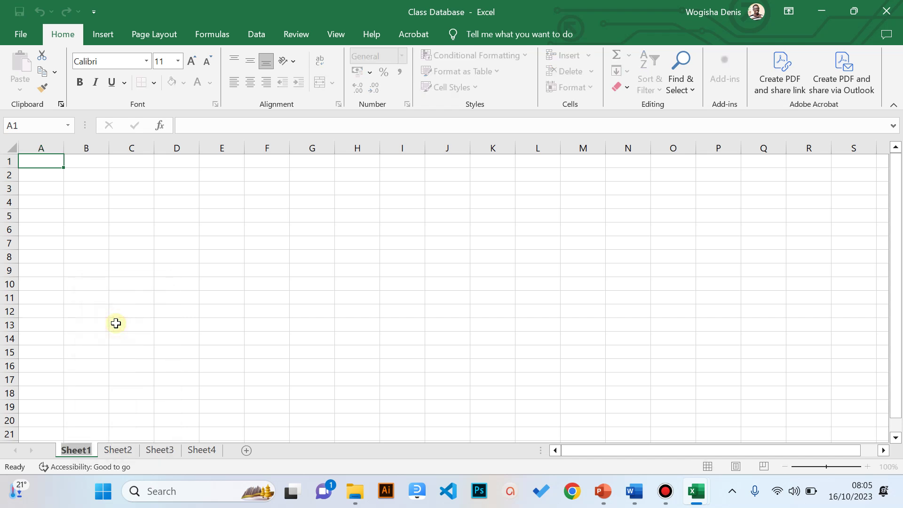
type("Class")
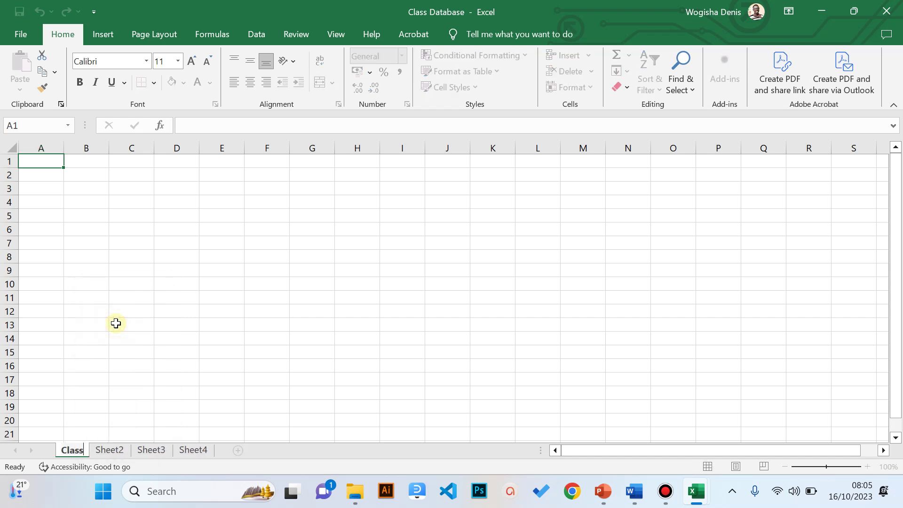
type(" Register")
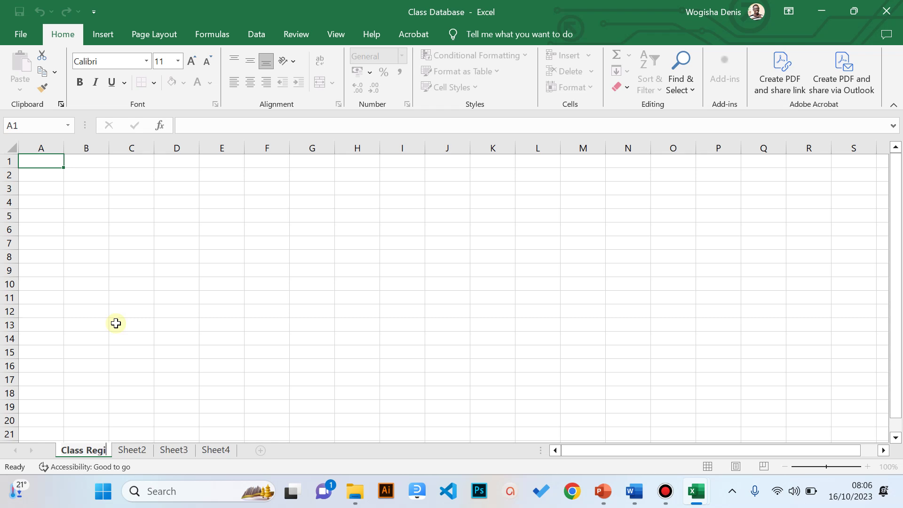
left_click(152, 447)
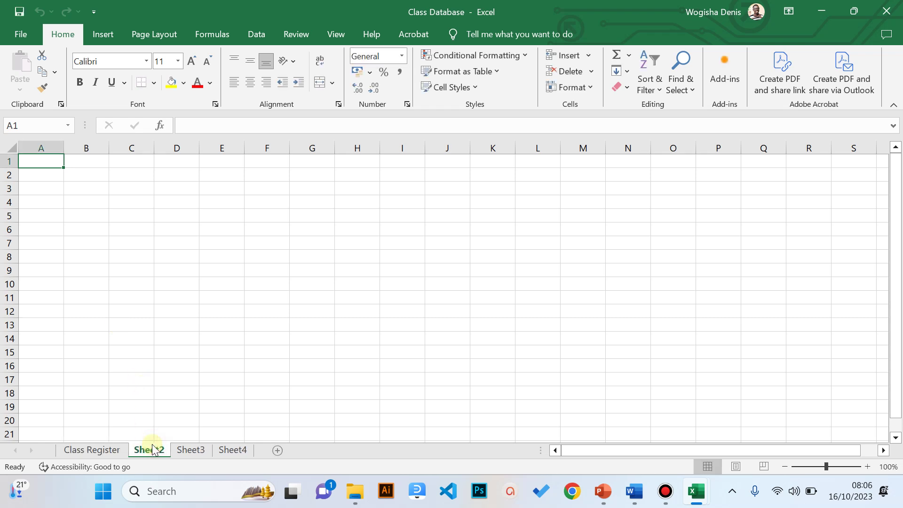
- Rename Sheet2 to 'Class Marksheet'
right_click(152, 445)
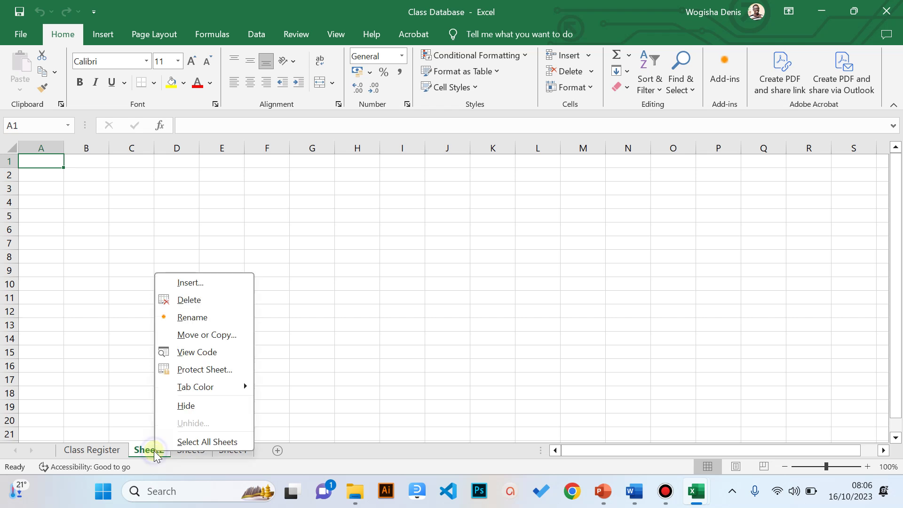
left_click(195, 334)
type("C")
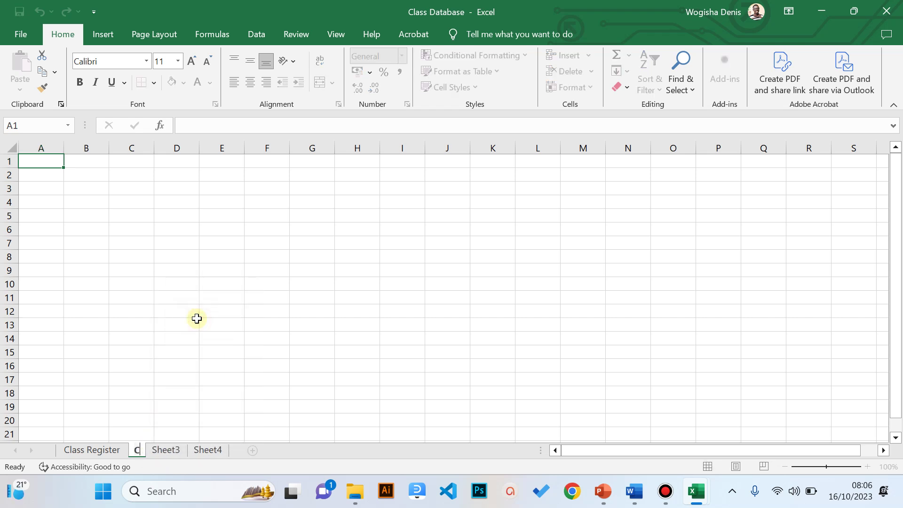
type("lass Mark")
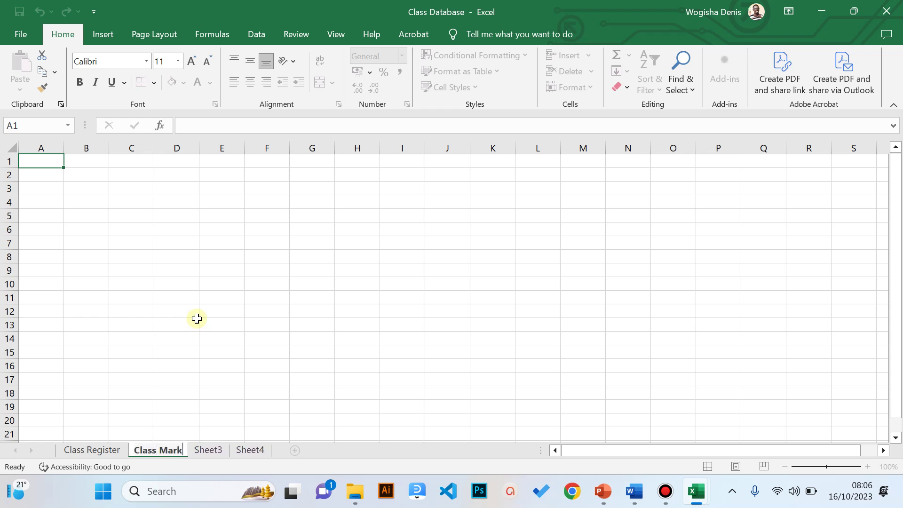
type("shee")
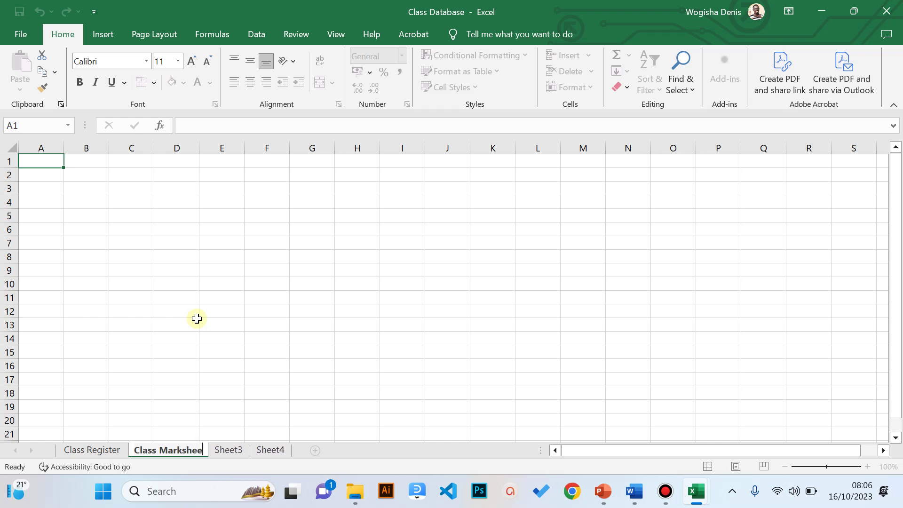
type("t")
key("Return")
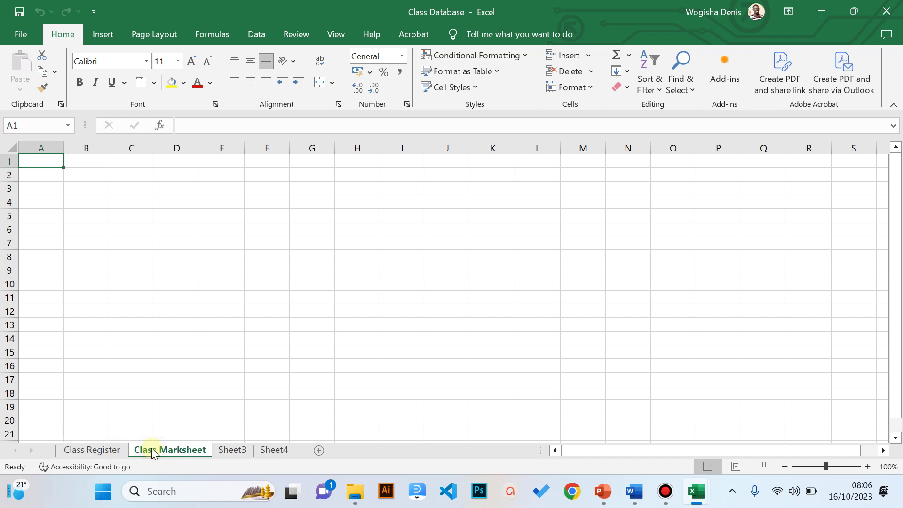
- Delete the blank Sheet3
left_click(225, 454)
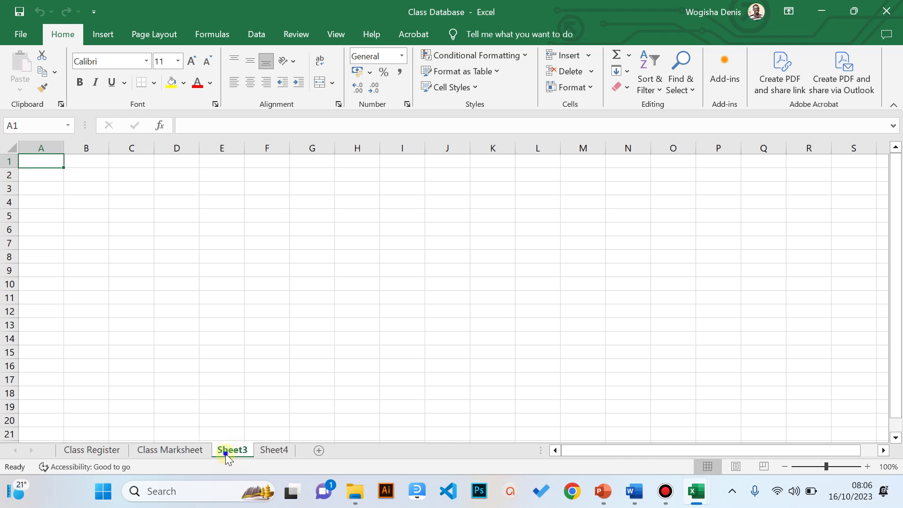
right_click(225, 453)
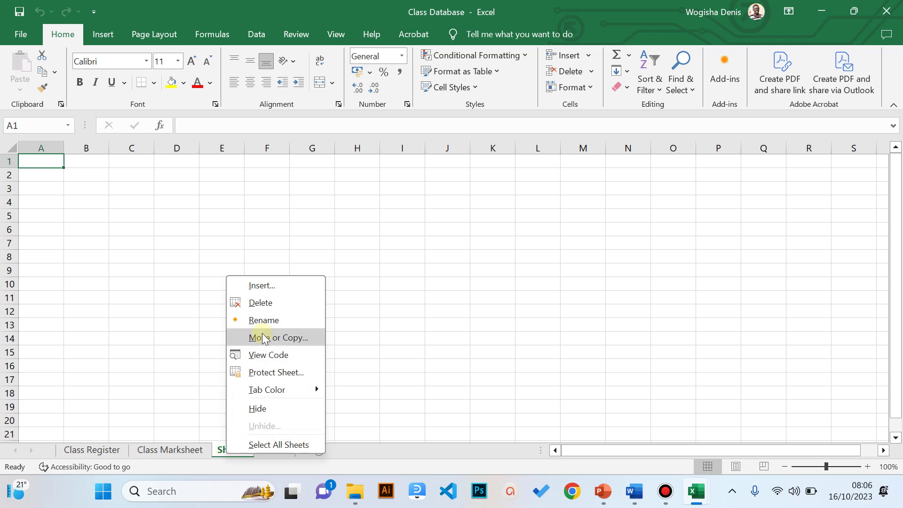
left_click(260, 303)
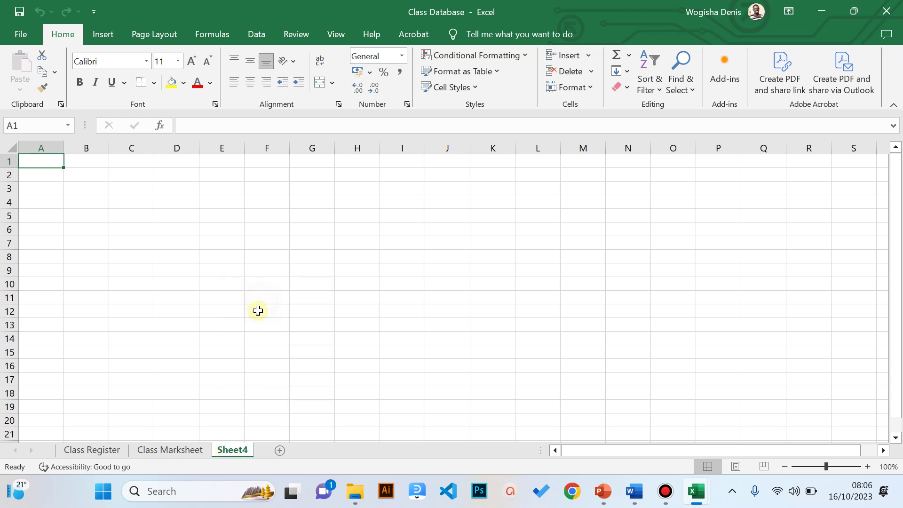
- Reposition Sheet4 among the tabs, then delete it and return to Class Register
left_click(232, 450)
left_click_drag(199, 450, 240, 453)
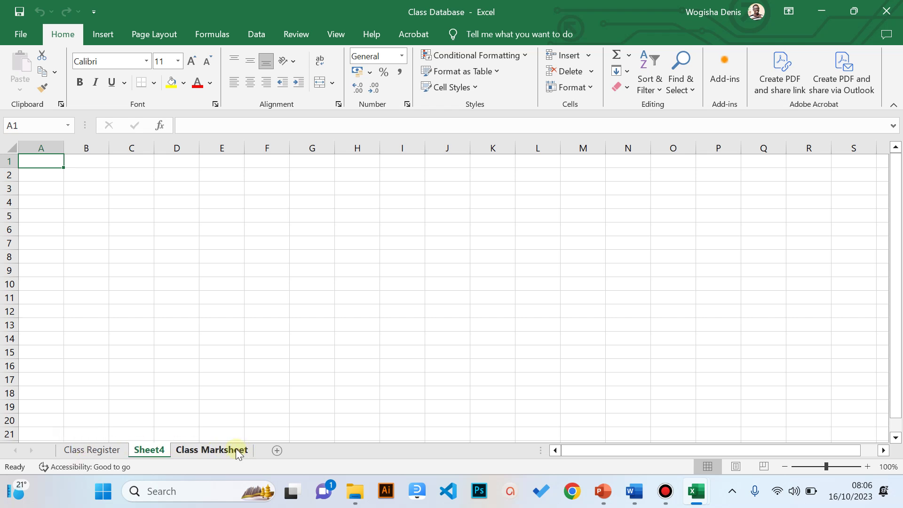
left_click(229, 450)
left_click_drag(157, 450, 242, 455)
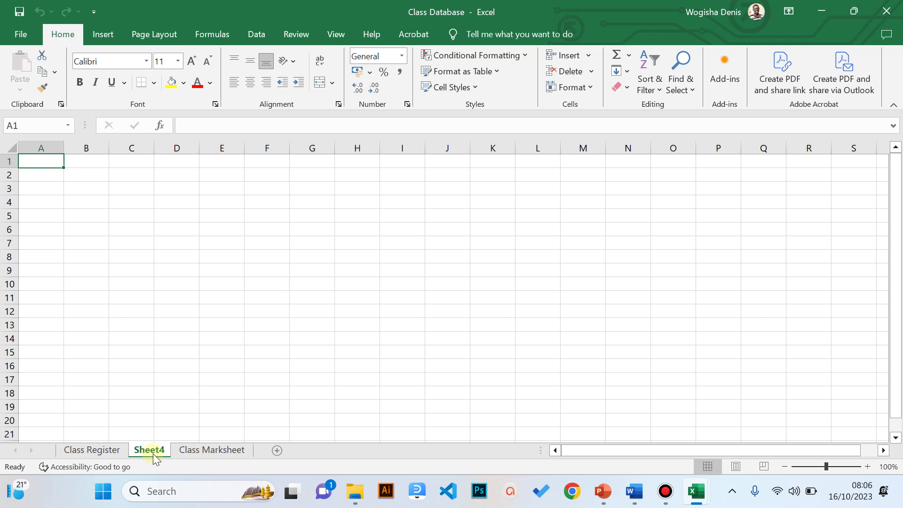
right_click(154, 453)
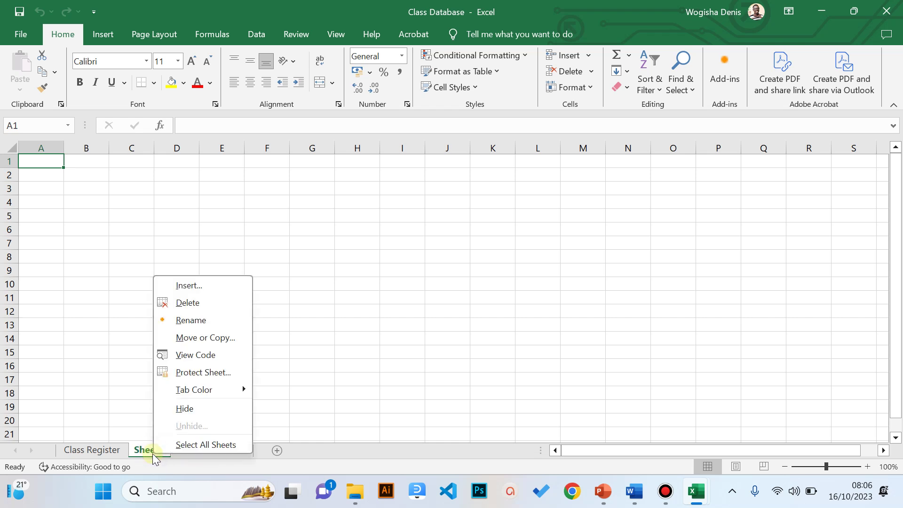
left_click(213, 304)
left_click(101, 447)
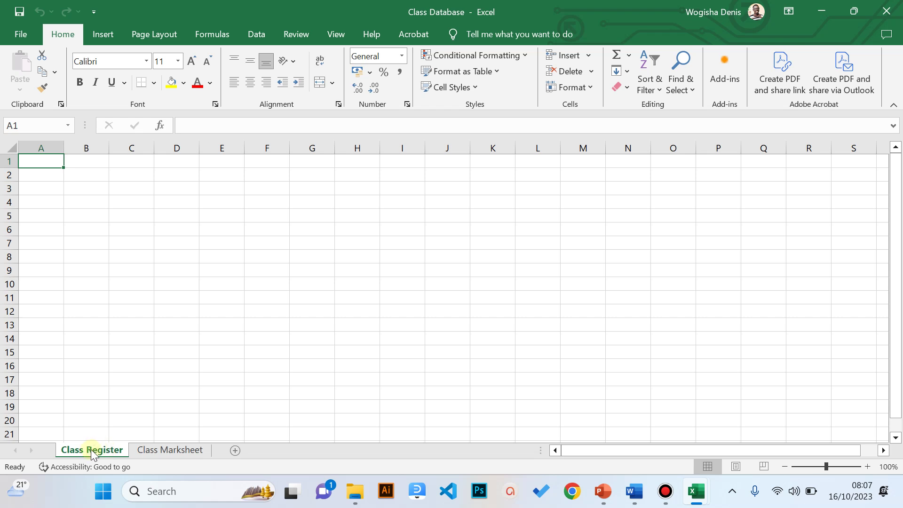
- Set the Class Register tab color to orange
right_click(91, 450)
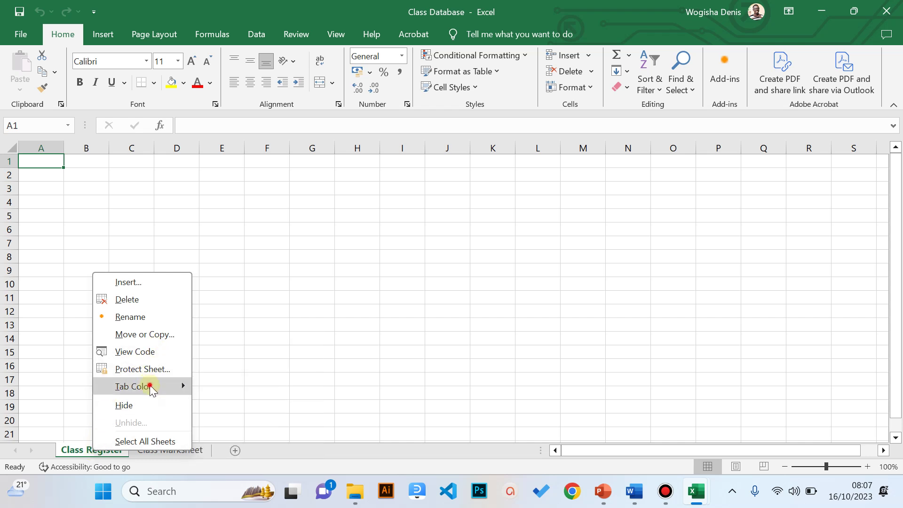
mouse_move(150, 387)
left_click(277, 352)
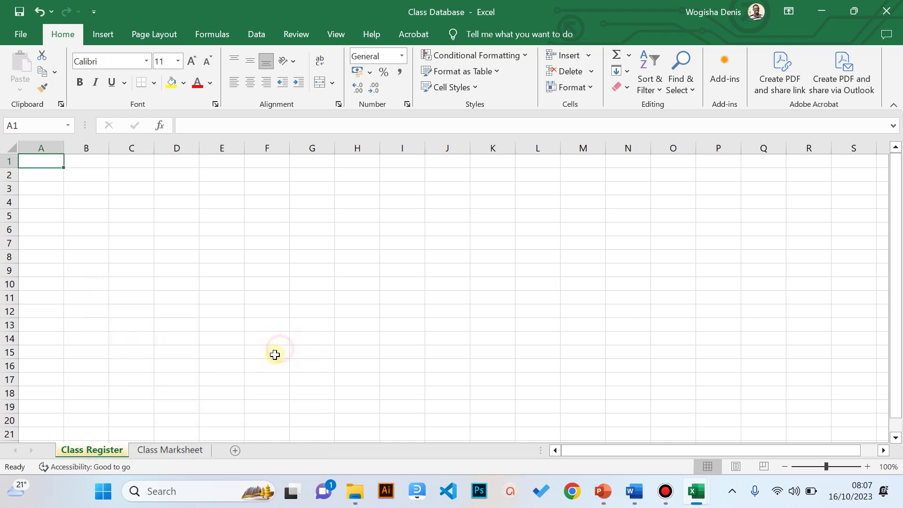
left_click(171, 449)
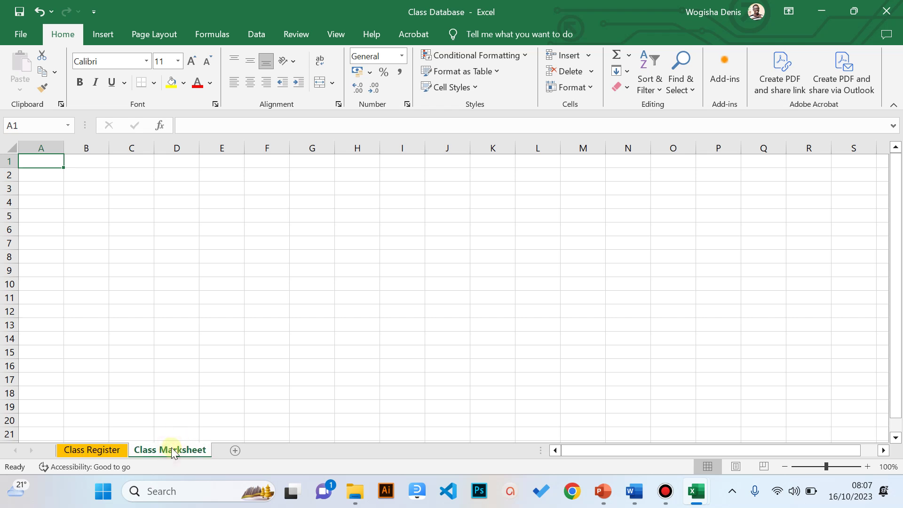
- Set the Class Marksheet tab color to green
right_click(172, 450)
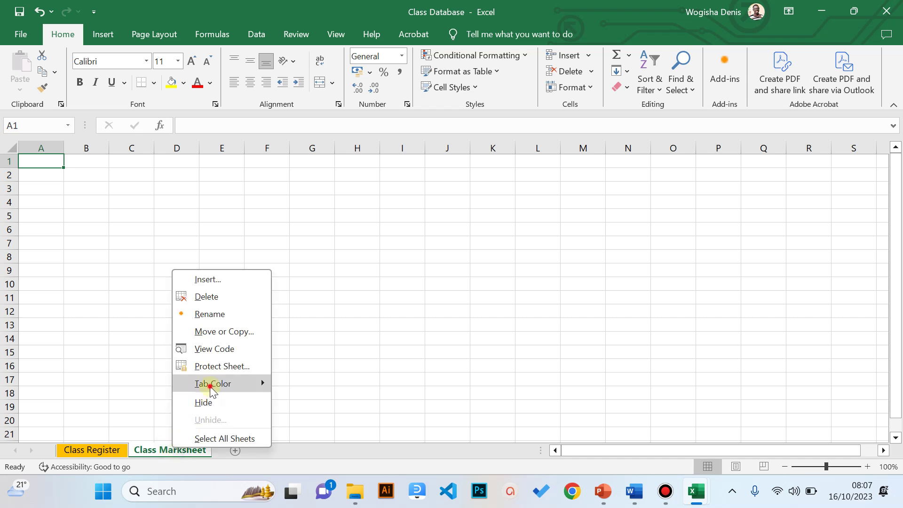
mouse_move(212, 387)
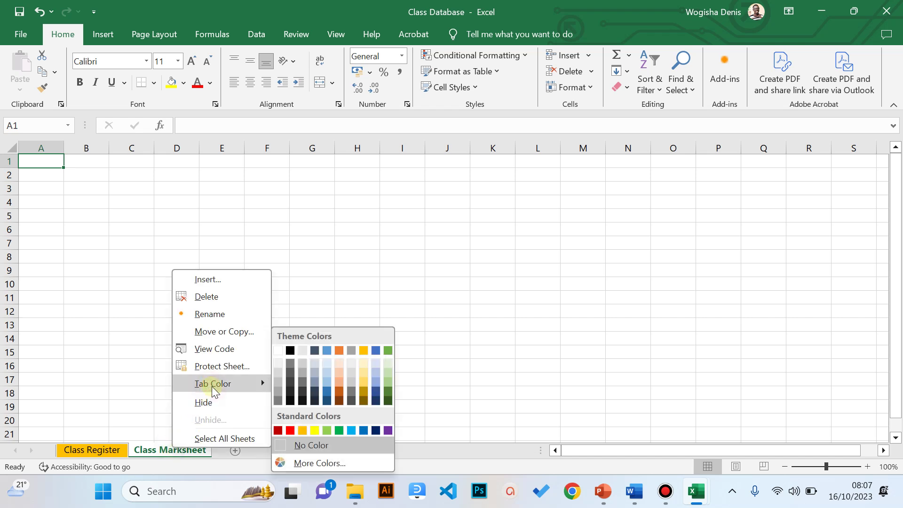
left_click(389, 351)
- Switch back and forth between the colored tabs, ending on Class Marksheet with A1 selected
left_click(119, 448)
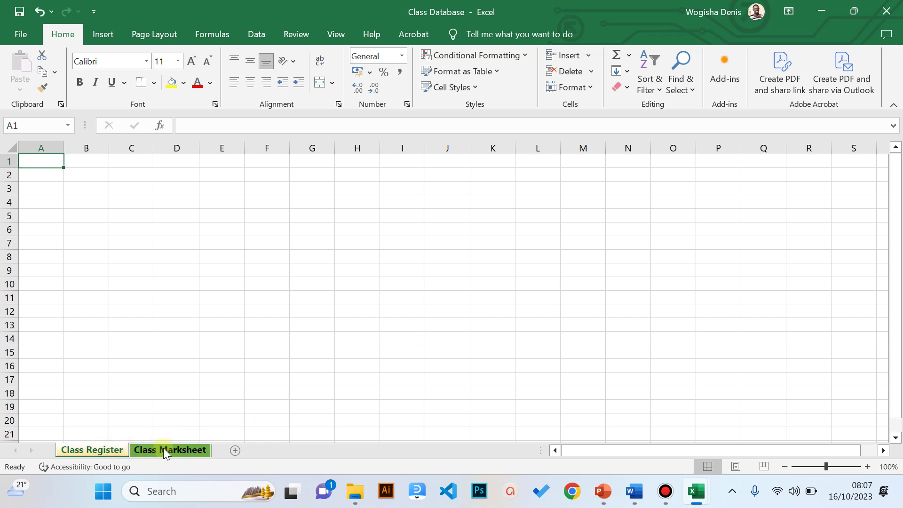
left_click(163, 448)
left_click(100, 449)
left_click(141, 450)
left_click(115, 450)
left_click(171, 450)
left_click(92, 446)
left_click(164, 450)
left_click(50, 176)
left_click(41, 159)
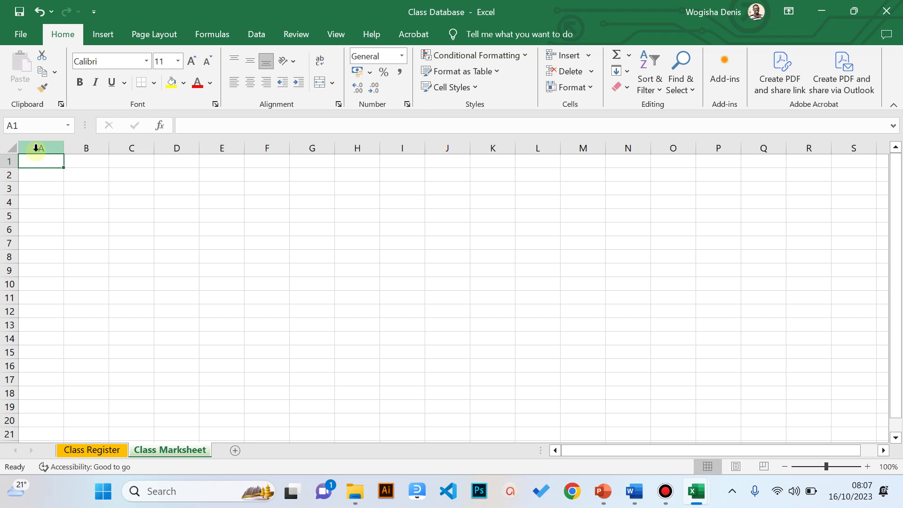
left_click(38, 147)
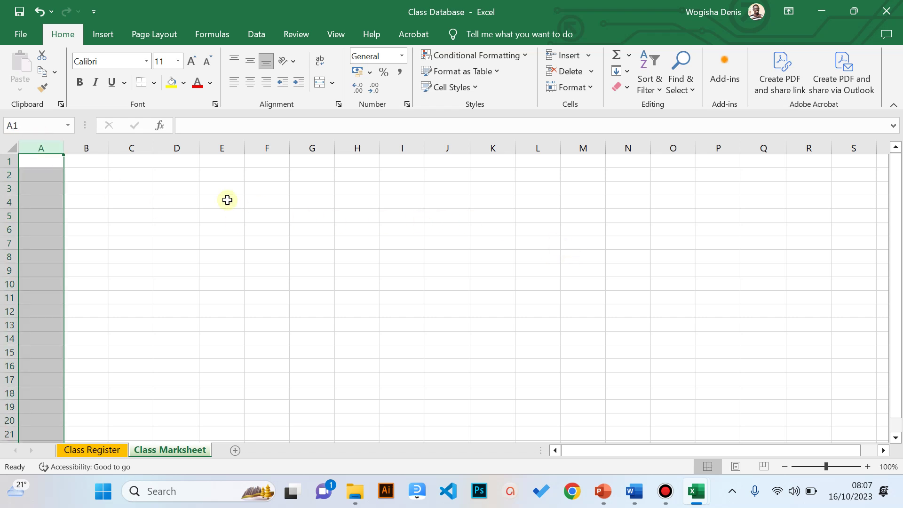
left_click(47, 146)
left_click(76, 147)
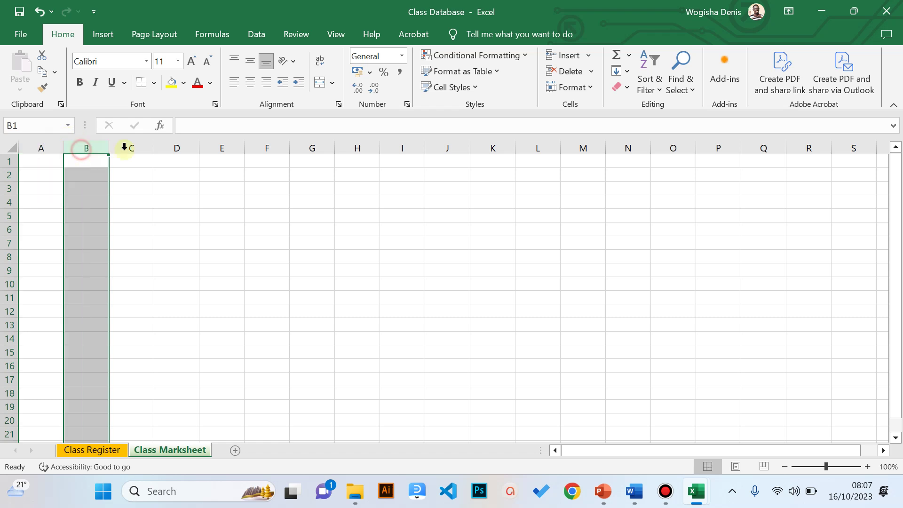
left_click(112, 149)
left_click(47, 146)
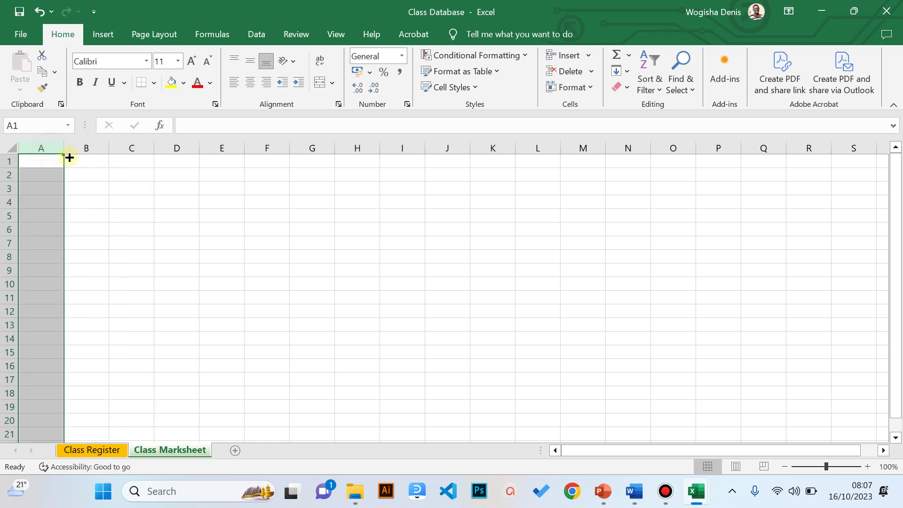
left_click(173, 147)
left_click(221, 149)
left_click(11, 162)
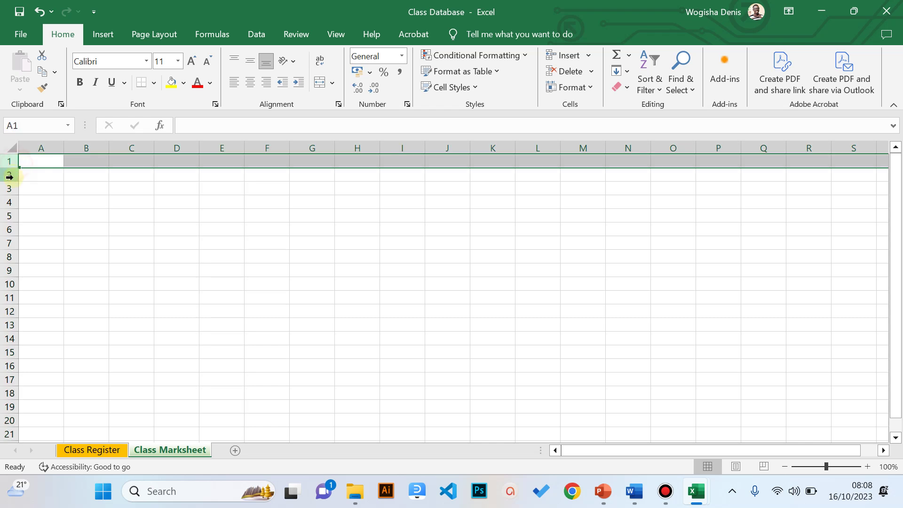
left_click(7, 190)
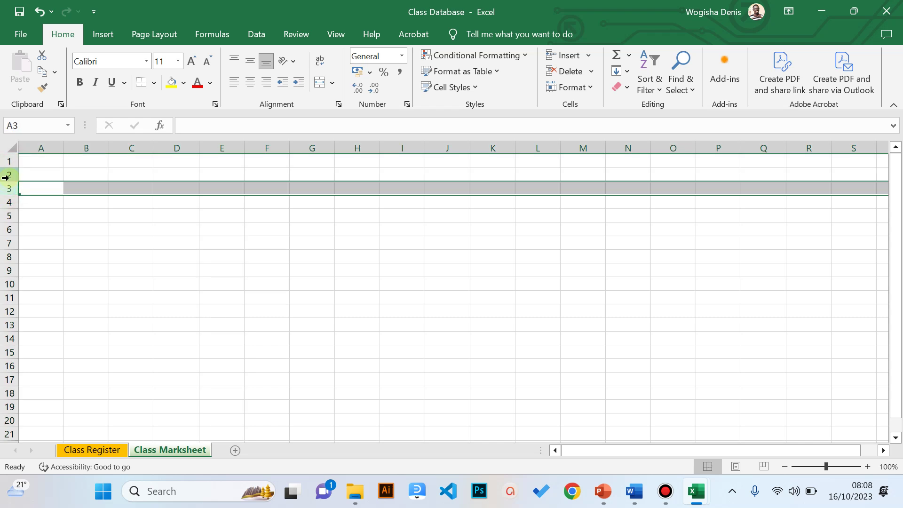
left_click(8, 175)
left_click(47, 161)
left_click(46, 187)
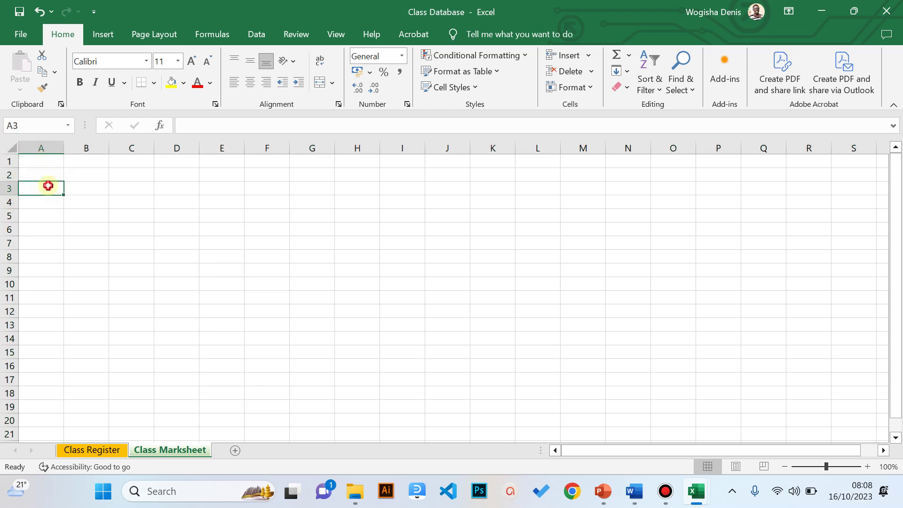
left_click(35, 161)
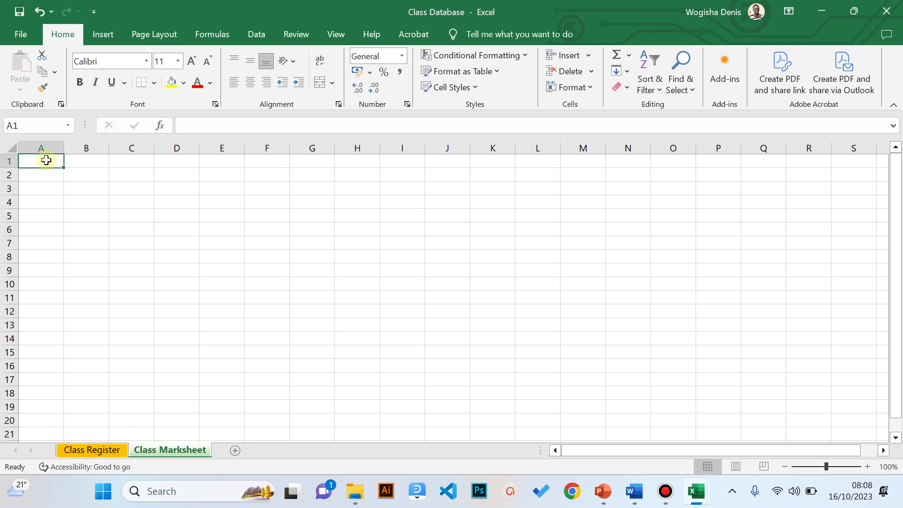
key("Right")
key("Right")
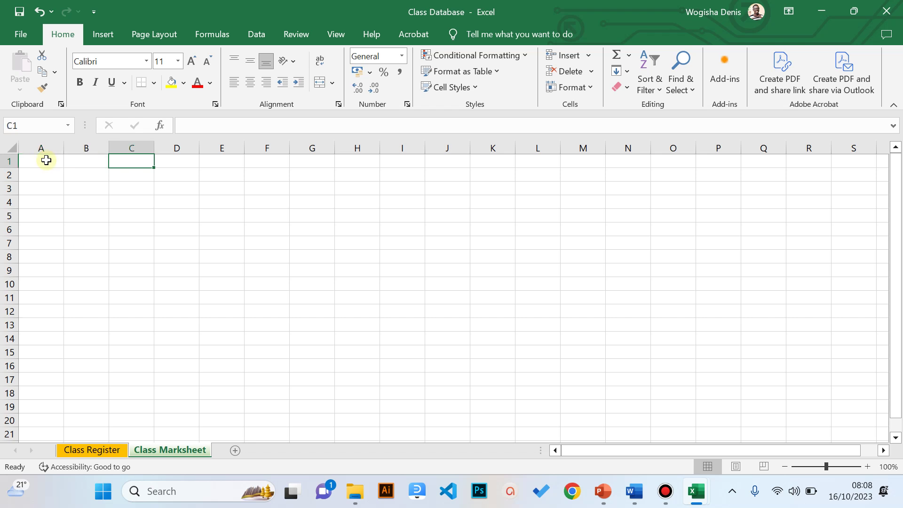
key("Right")
key("Right")
key("Left")
key("Left")
key("Left")
key("Left")
key("Right")
key("Right")
key("Right")
key("Right")
key("Left")
key("Left")
key("Left")
key("Left")
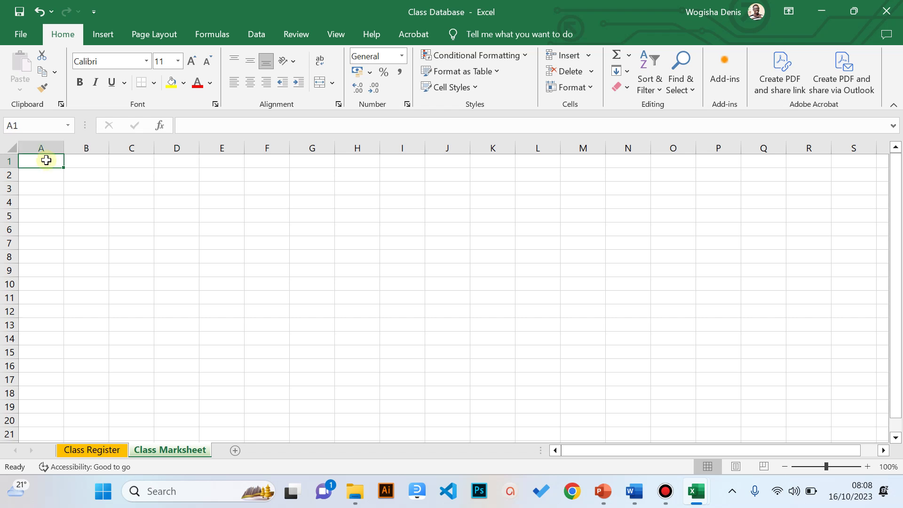
key("Right")
key("Right")
key("Right")
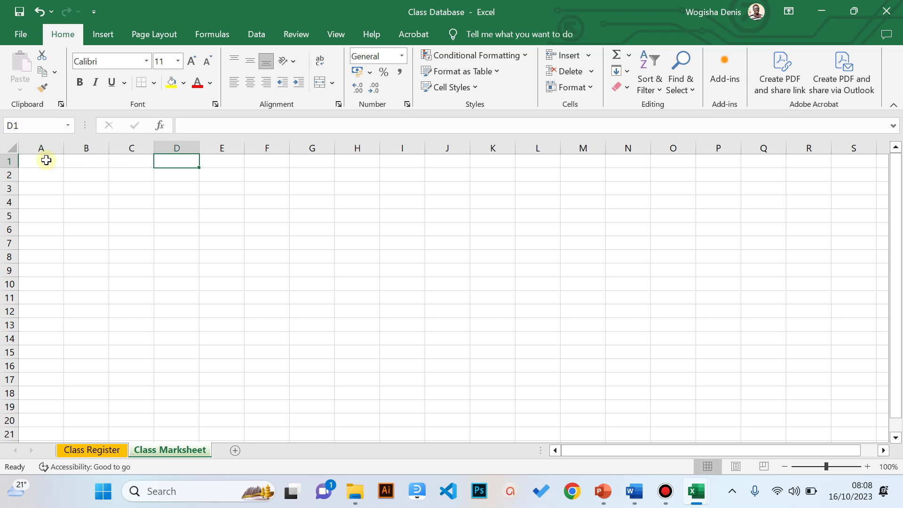
key("Right")
key("Right")
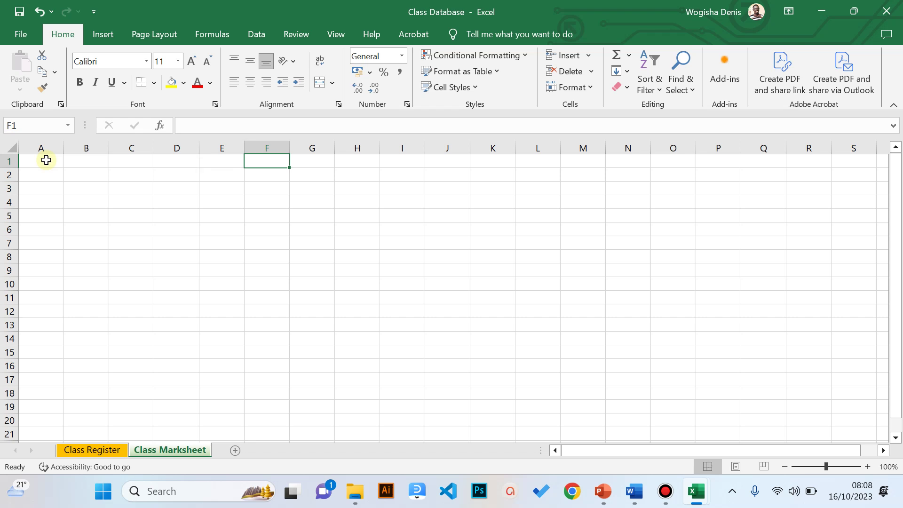
key("Right")
key("Right")
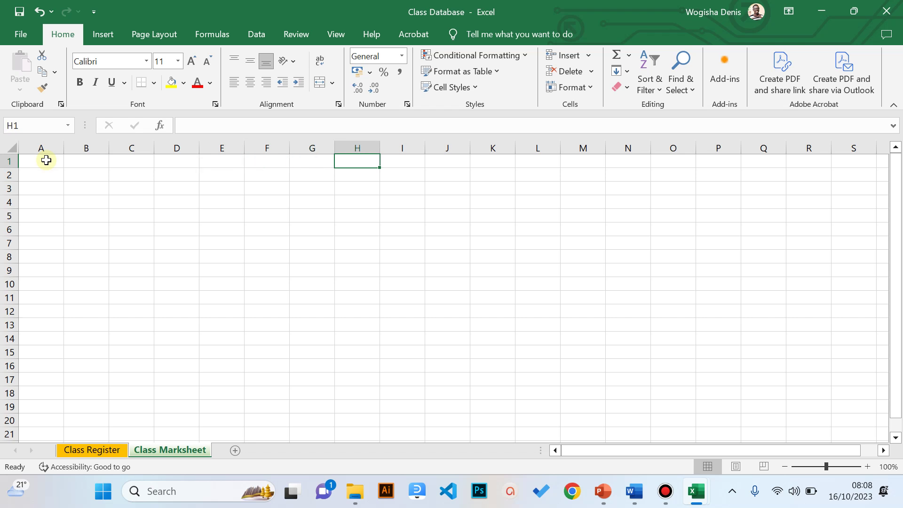
key("Right")
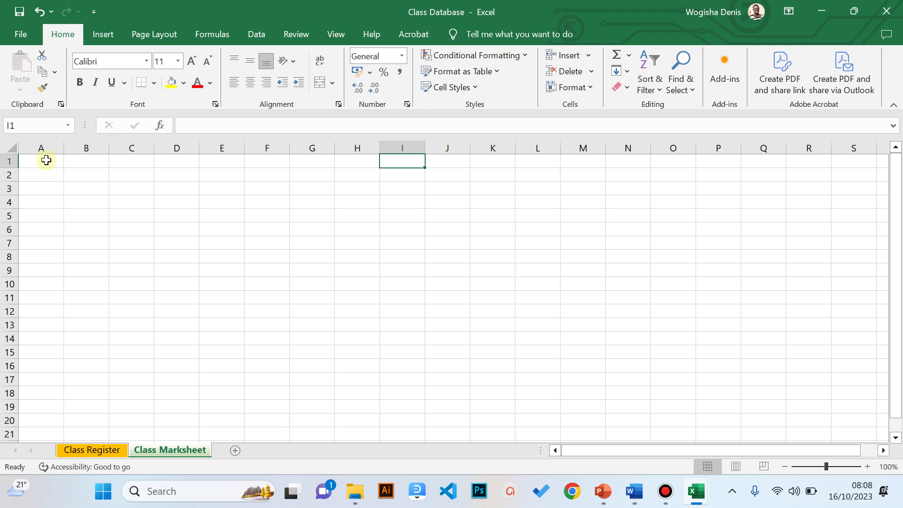
key("Left")
key("Left")
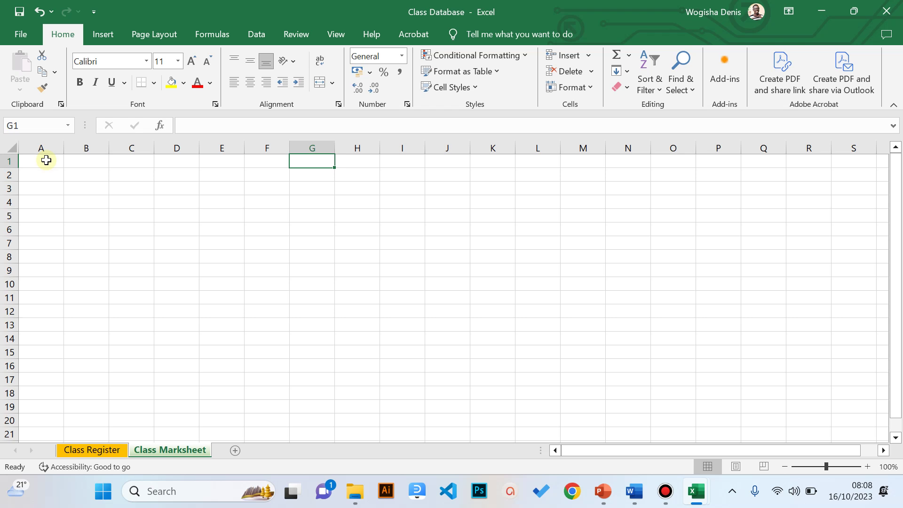
key("Left")
key("Left")
key("Left")
key("Left")
key("Left")
key("Left")
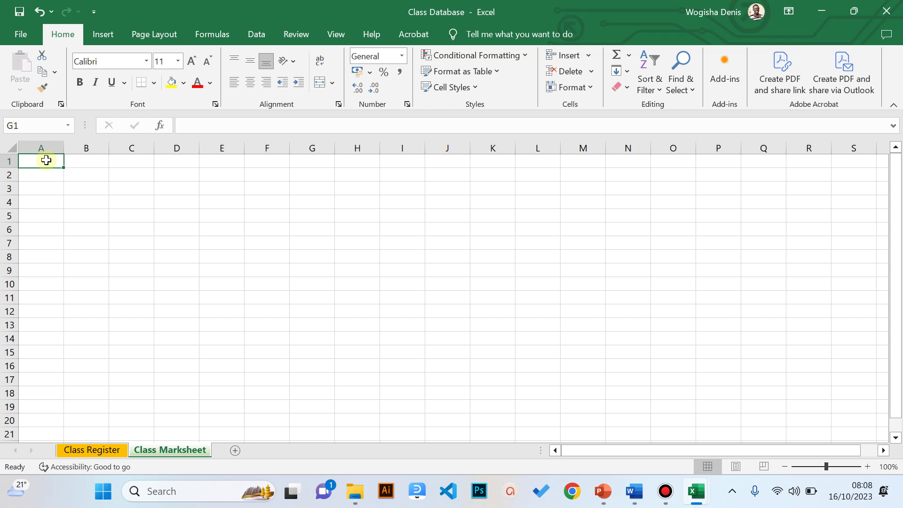
key("Right")
key("Right")
key("Right")
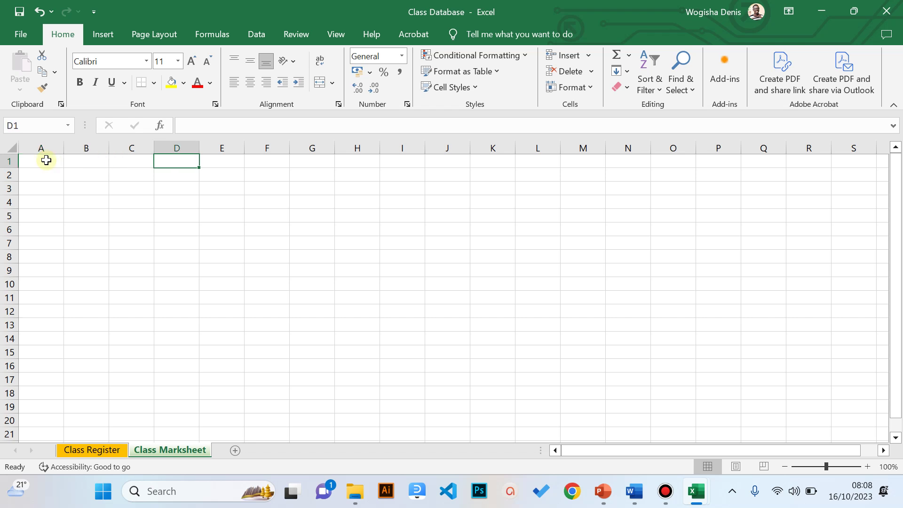
key("Return")
key("Return")
key("Return")
key("Return")
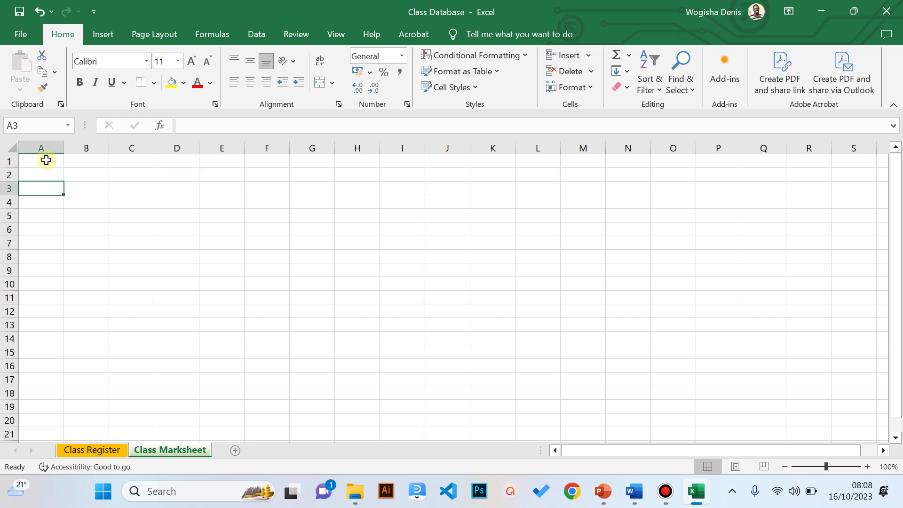
key("Return")
key("Return")
key("Return")
key("Return")
key("Return")
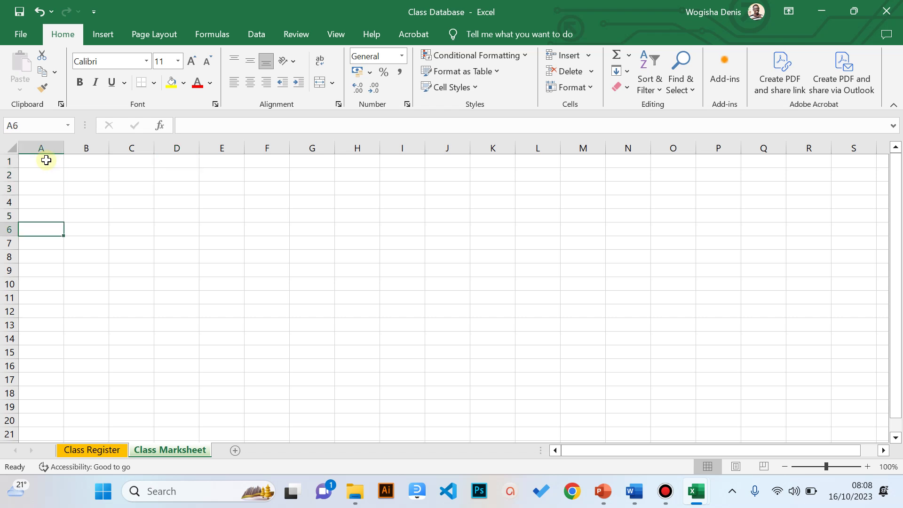
key("Return")
key("Return")
key("Return")
key("Return")
key("Return")
key("Return")
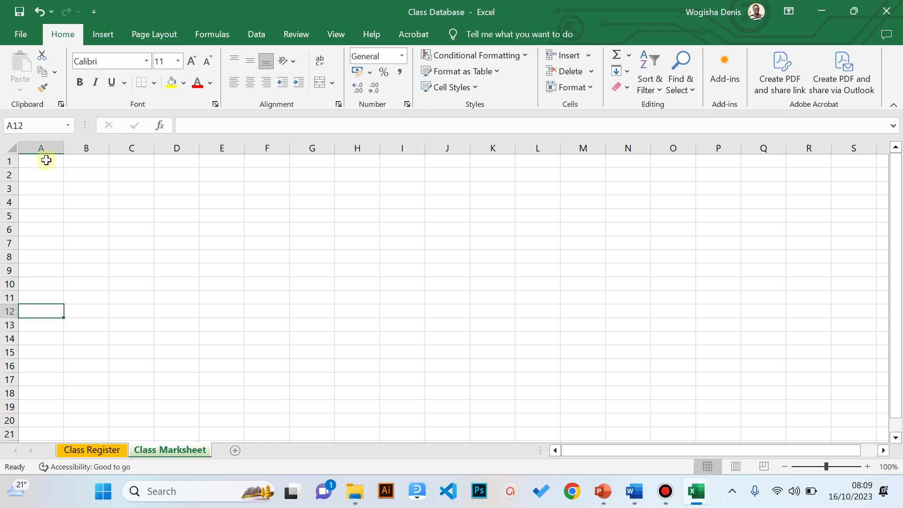
key("Return")
key("Return")
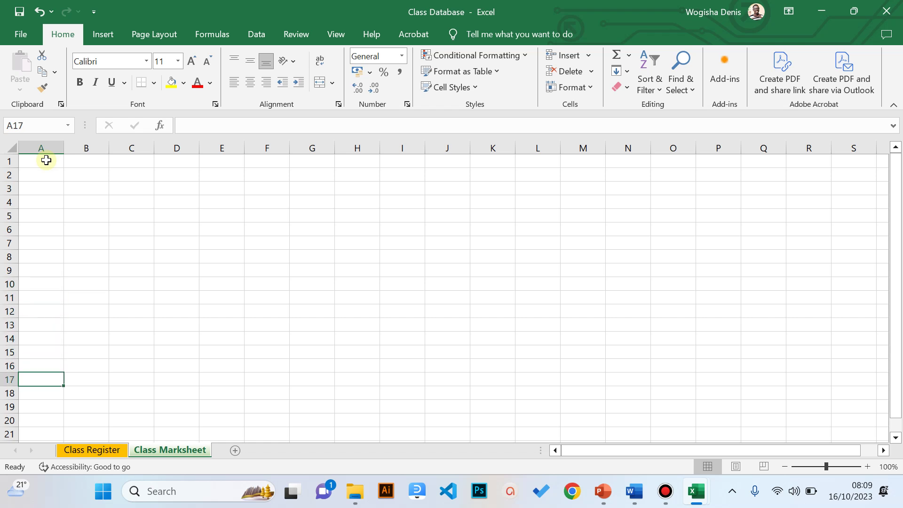
key("Return")
key("Return")
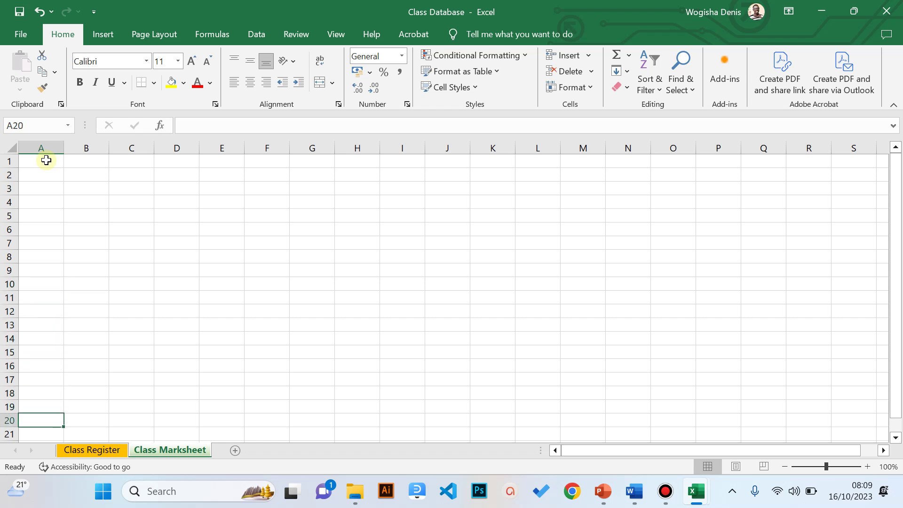
key("Up")
key("Up")
key("Up")
key("Up")
key("Up")
key("Up")
key("Up")
key("Up")
key("Up")
key("Up")
key("Up")
key("Up")
key("Up")
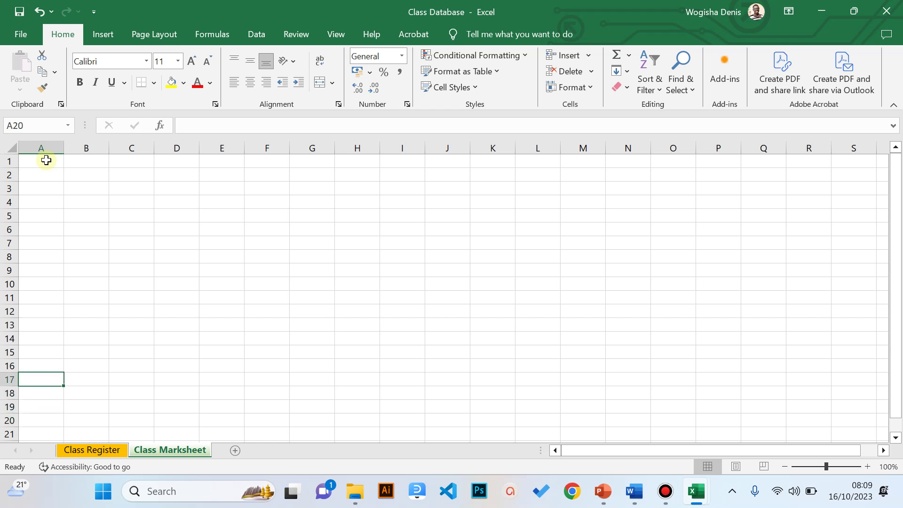
key("Up")
key("Up")
key("Up")
key("Up")
key("Up")
key("Up")
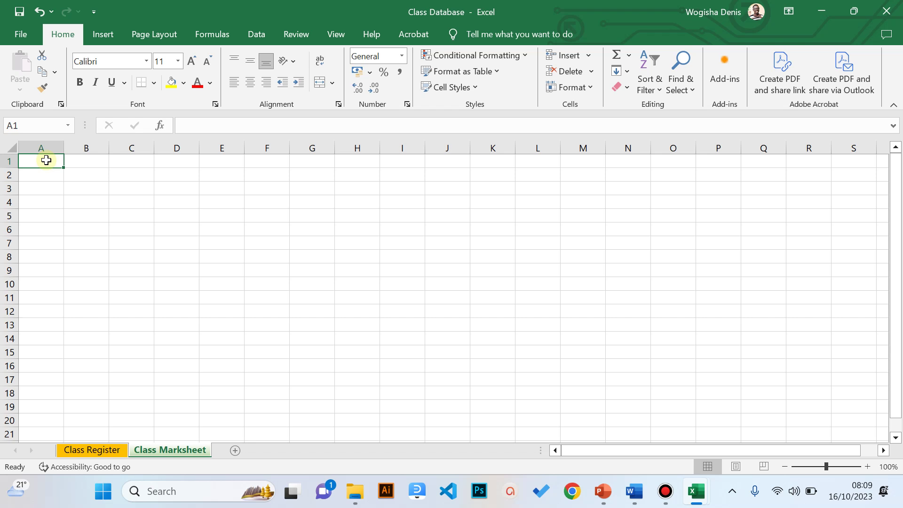
key("ctrl+Right")
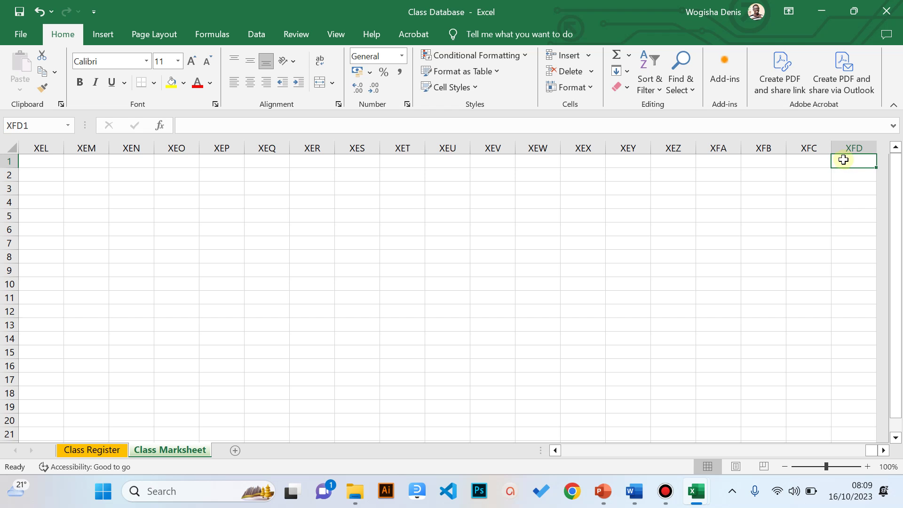
key("ctrl+Home")
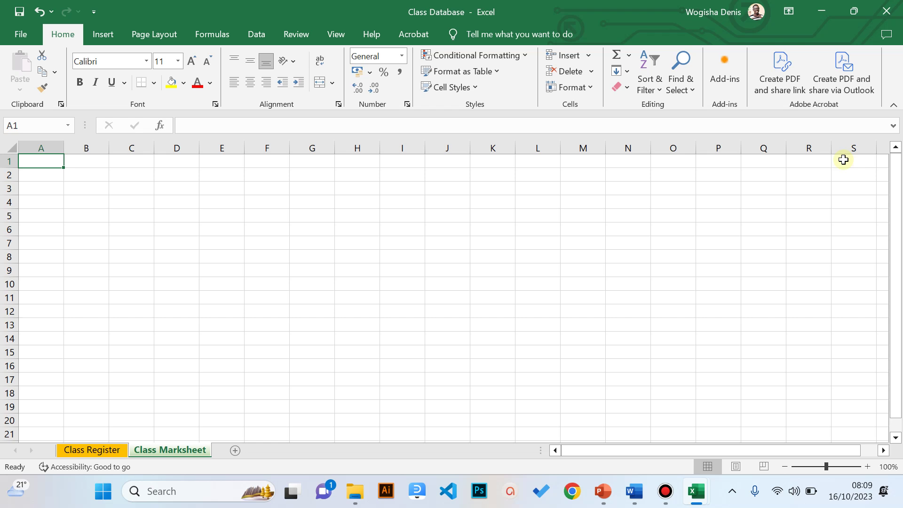
key("ctrl+Down")
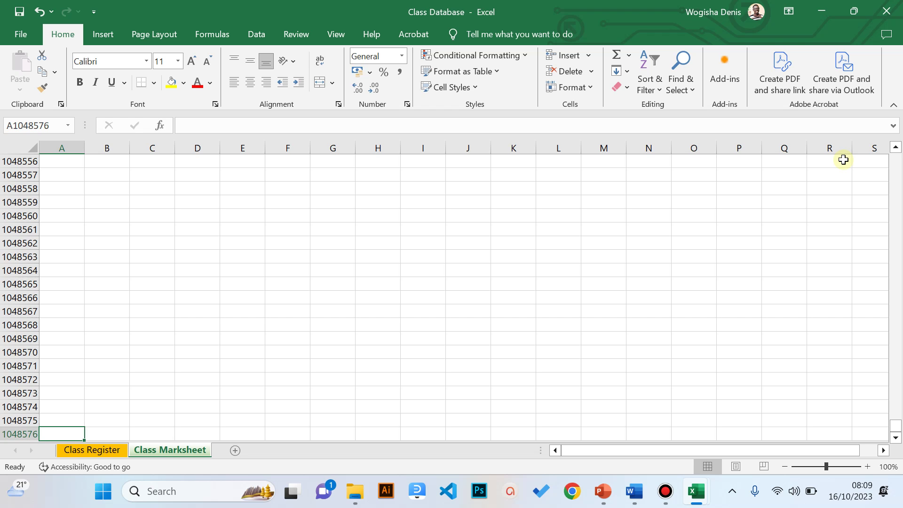
key("ctrl+Up")
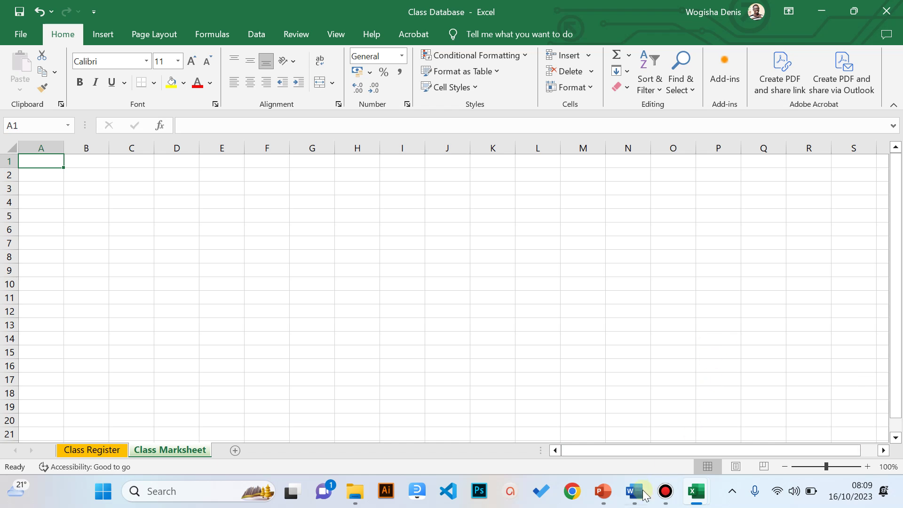
- Start the Excel Basics slide show and advance to 'How to Navigate Worksheets and Workbooks'
left_click(599, 496)
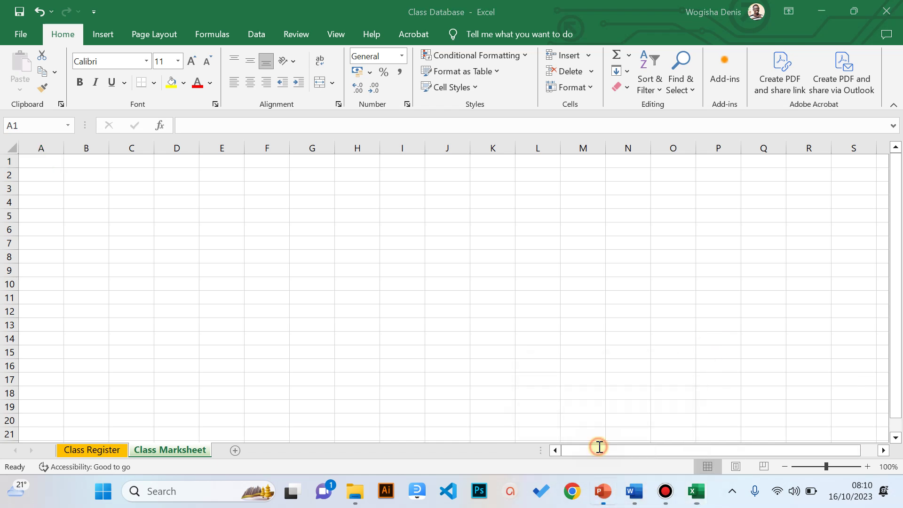
left_click(751, 467)
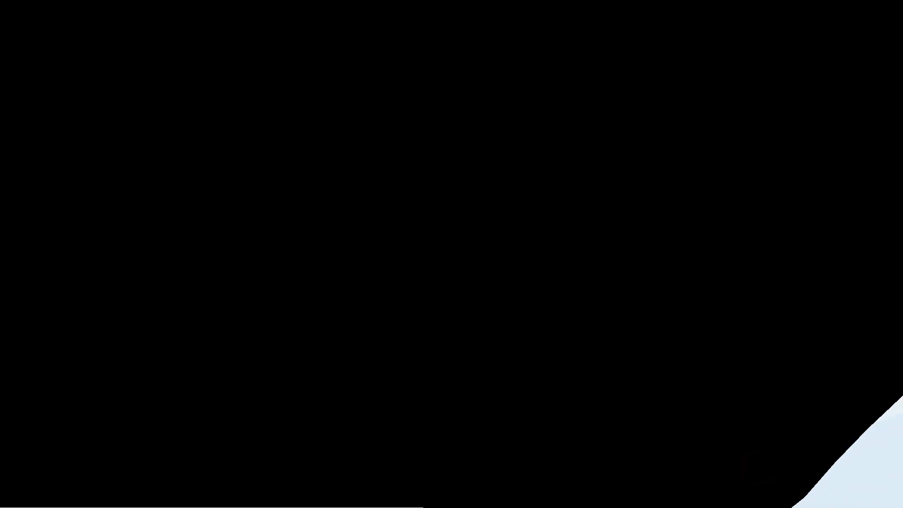
key("Right")
key("Right")
key("Right")
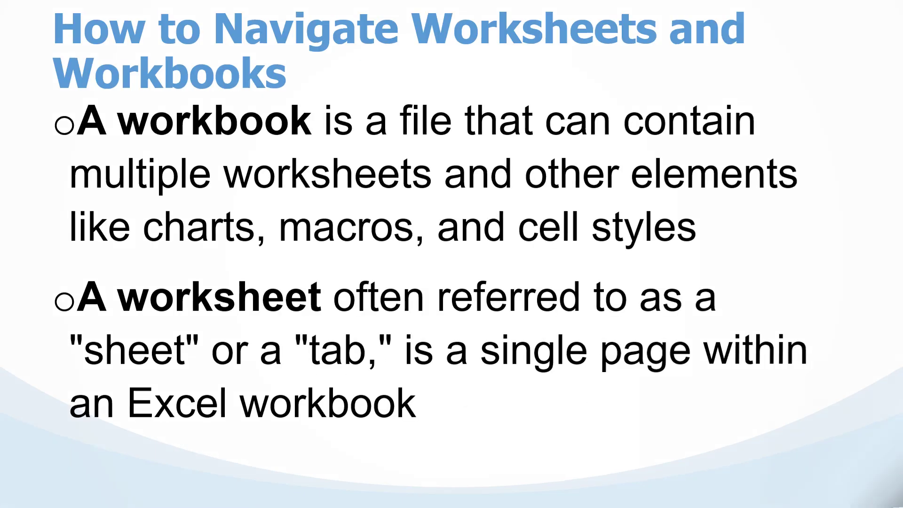
key("Right")
key("Right")
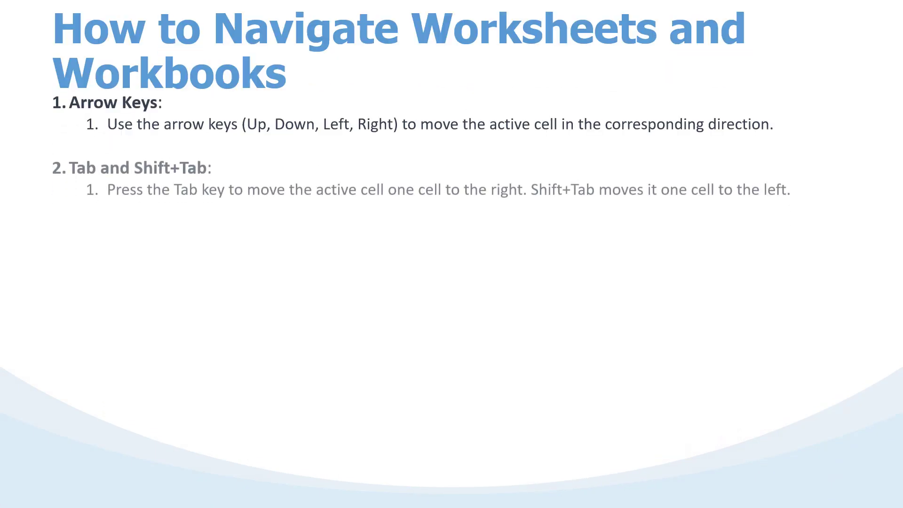
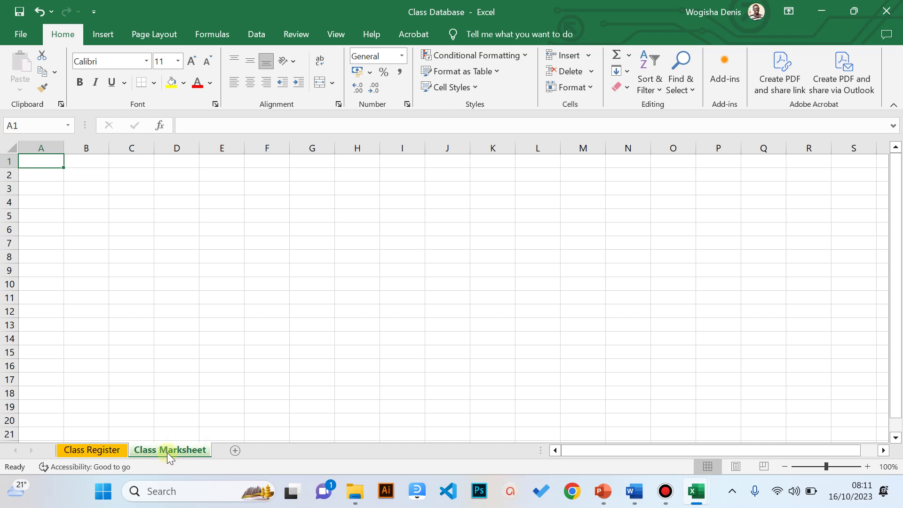
key("ctrl+Page_Down")
- Flip to Class Marksheet with Ctrl+Page Down, then return to the Class Register sheet
left_click(100, 450)
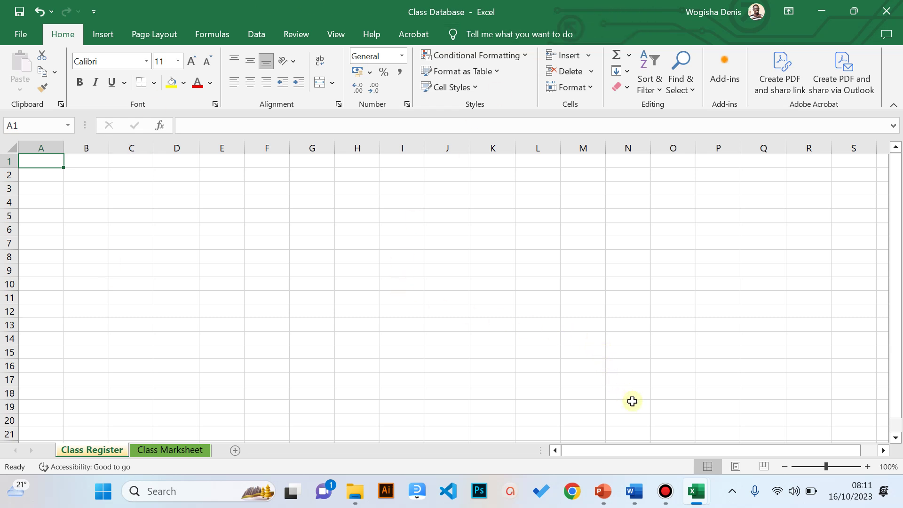
- Present slide 8, 'Data Entry & Formatting Basics', full screen in PowerPoint, then end the show
mouse_move(603, 491)
left_click(603, 458)
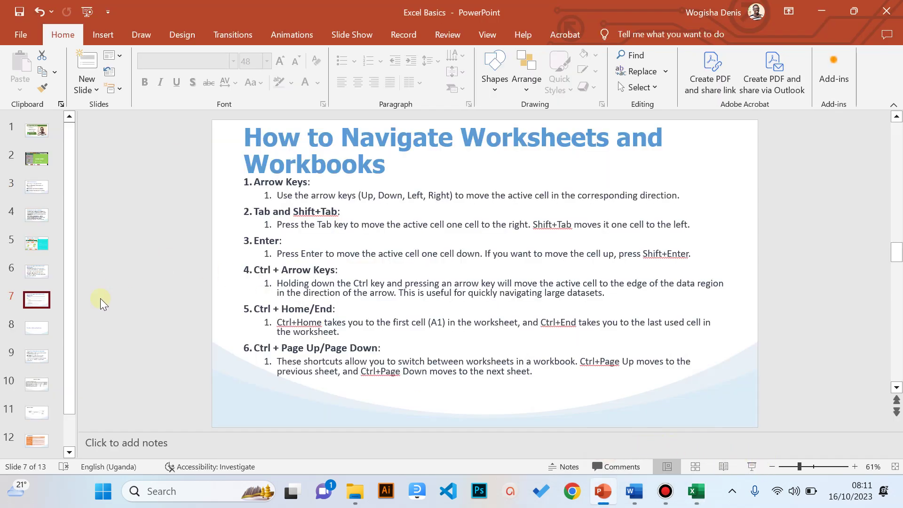
left_click(46, 329)
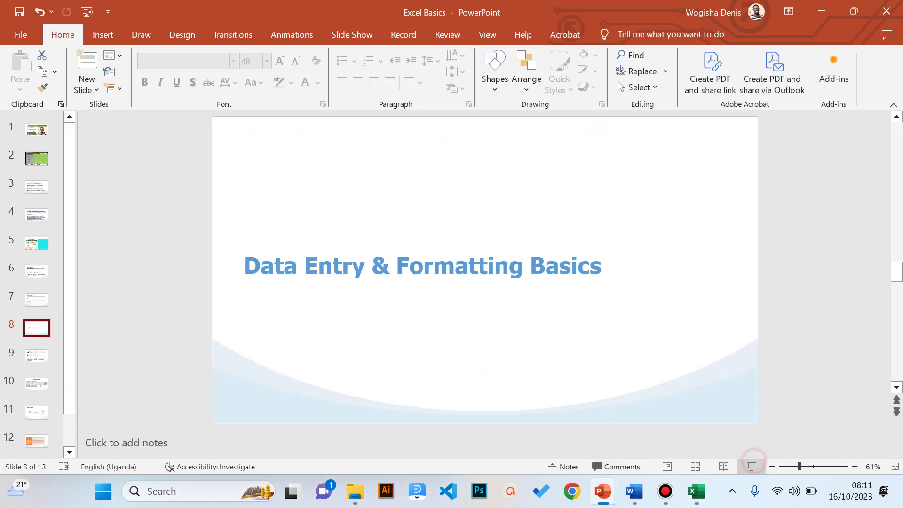
left_click(751, 466)
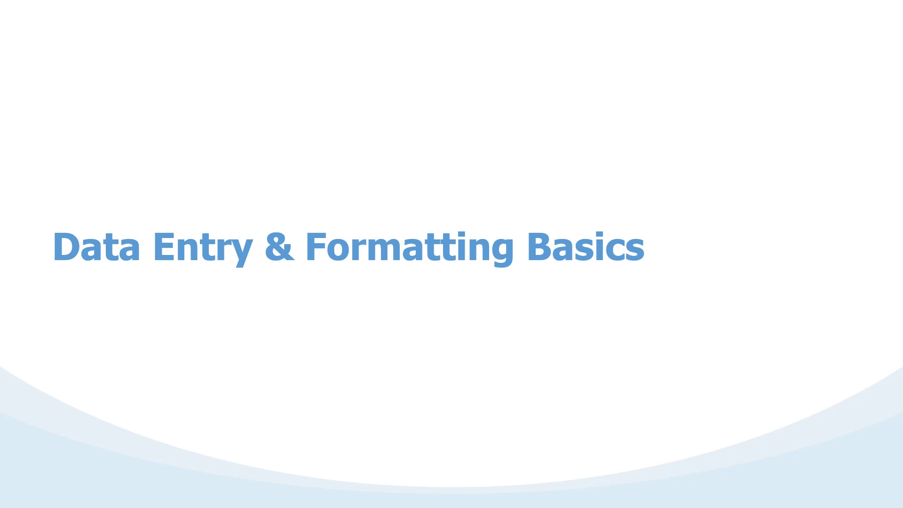
key("Escape")
mouse_move(695, 492)
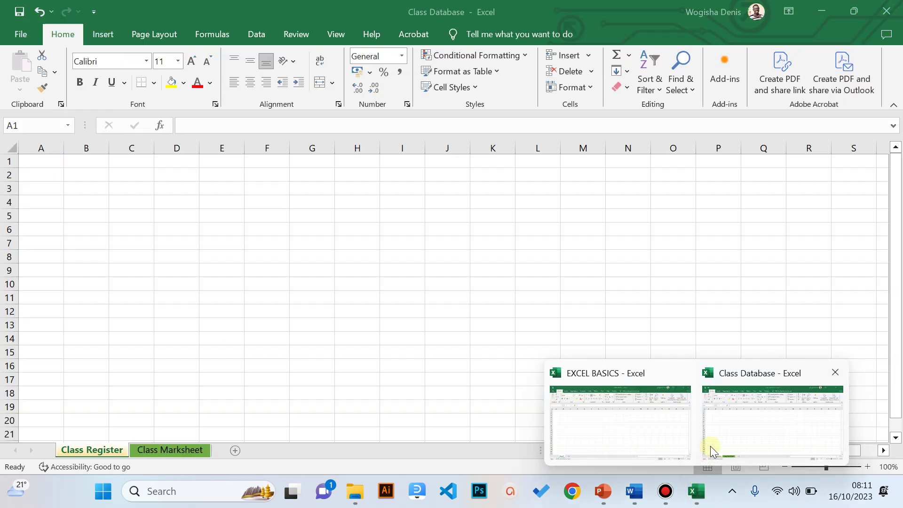
- Back in Excel, enter S/N in cell A1, correcting the lowercase n
left_click(710, 446)
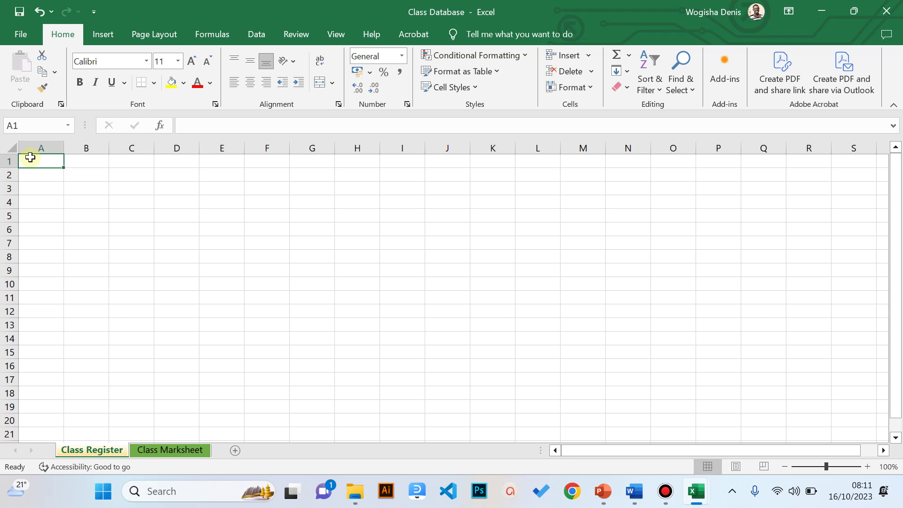
left_click(43, 148)
left_click(39, 160)
type("S/n")
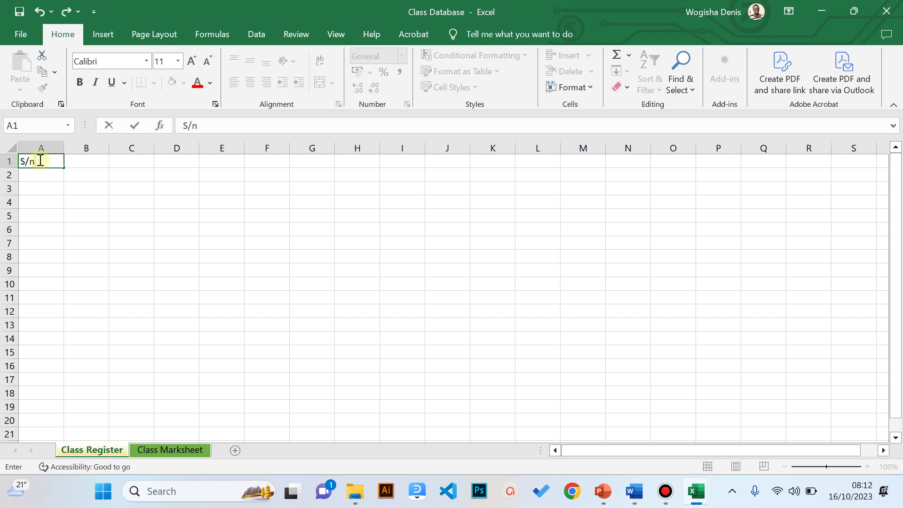
key("BackSpace")
type("N")
key("Tab")
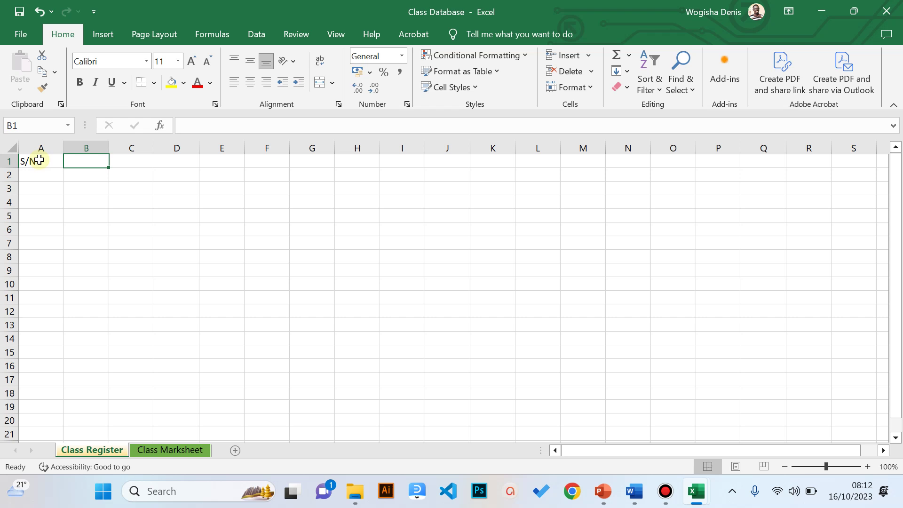
- Enter Student Name, 15th, 16th, 17th and 18th across B1:F1
type("Stude")
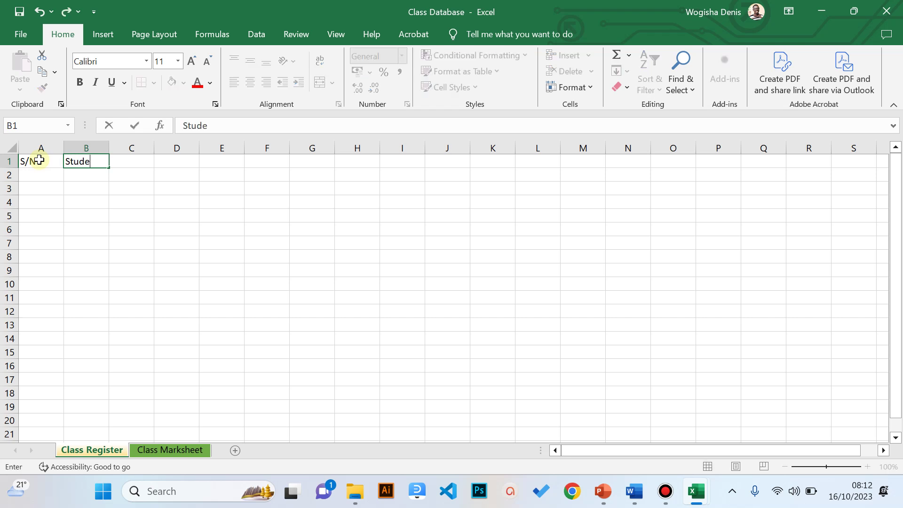
type("nt Name")
key("Tab")
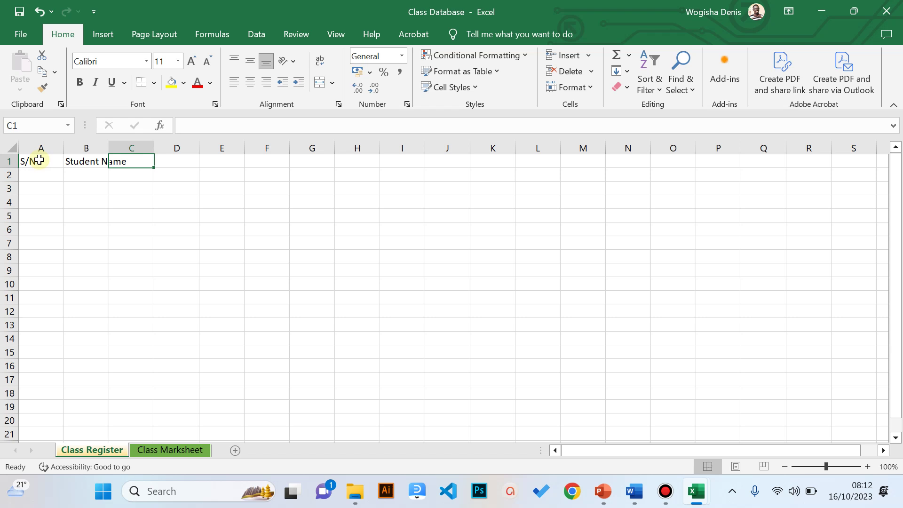
type("15th")
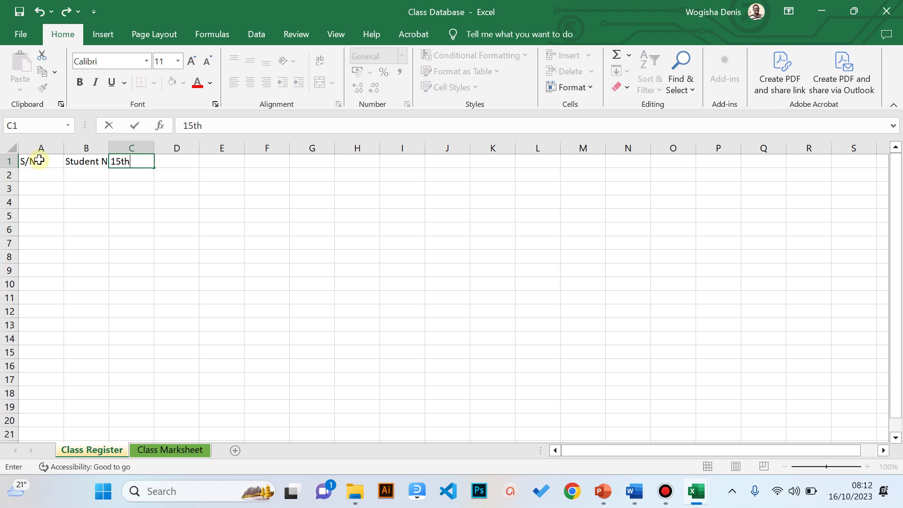
key("Tab")
type("16t")
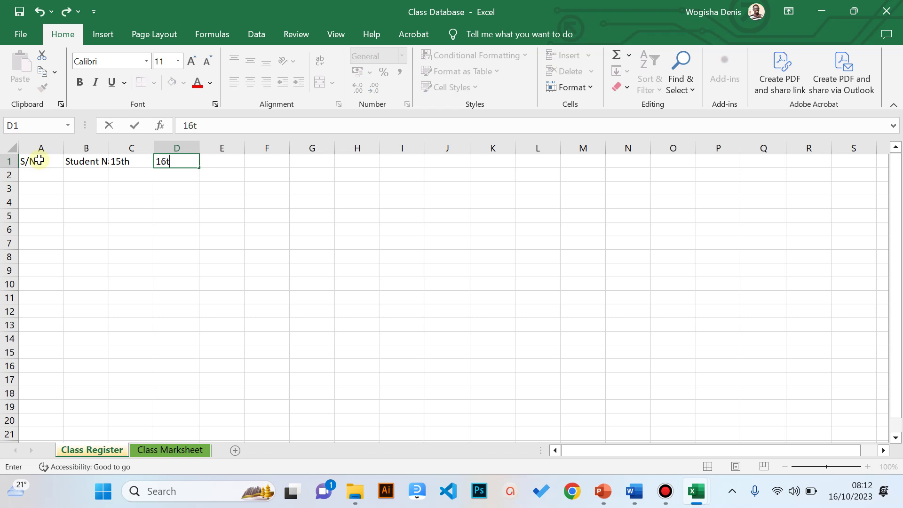
type("h")
key("Tab")
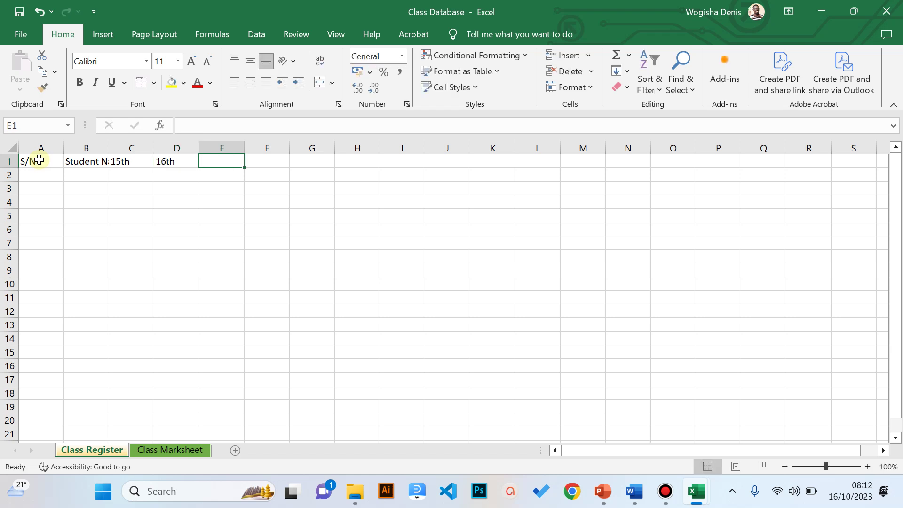
type("17th")
key("Tab")
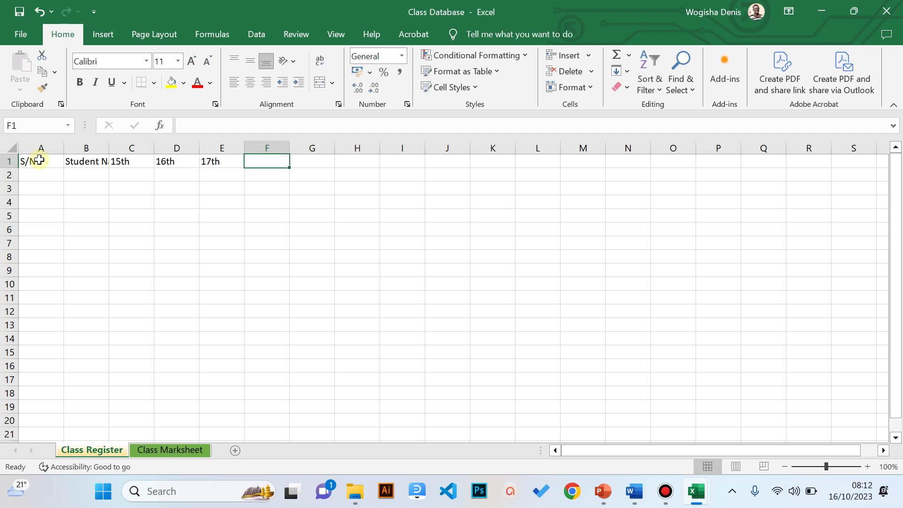
type("18th")
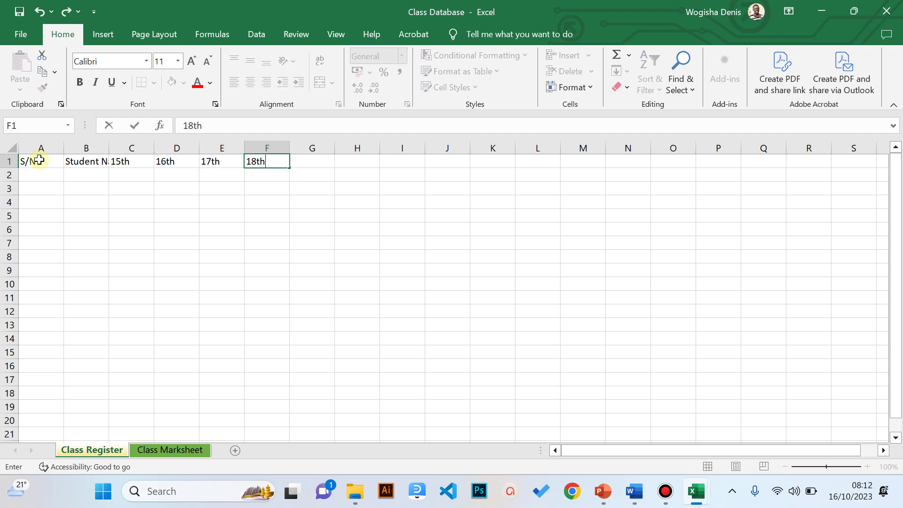
key("Return")
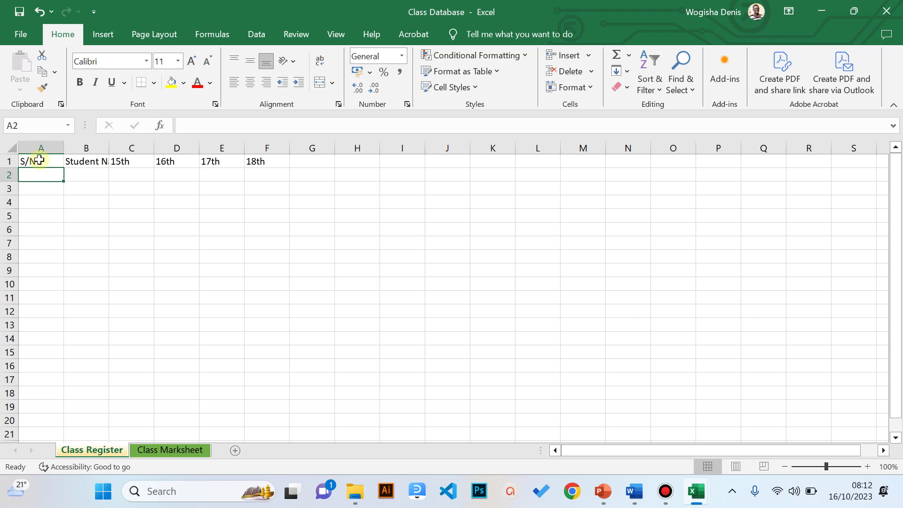
left_click(91, 161)
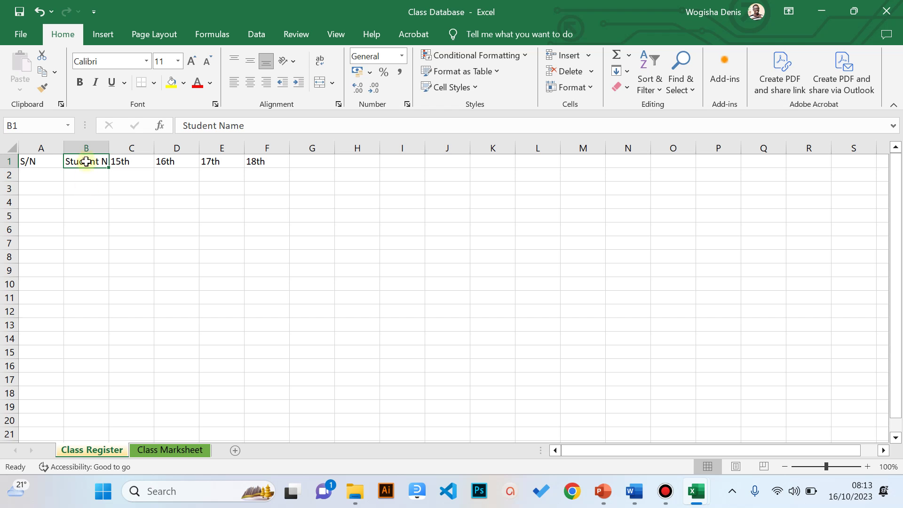
left_click(90, 144)
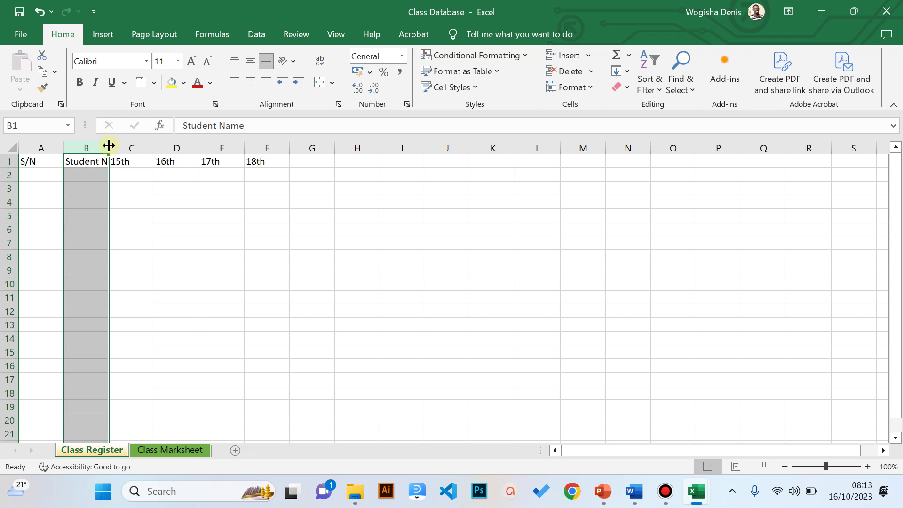
- AutoFit column B to the Student Name header, undoing a first manual widen
left_click_drag(109, 145, 141, 152)
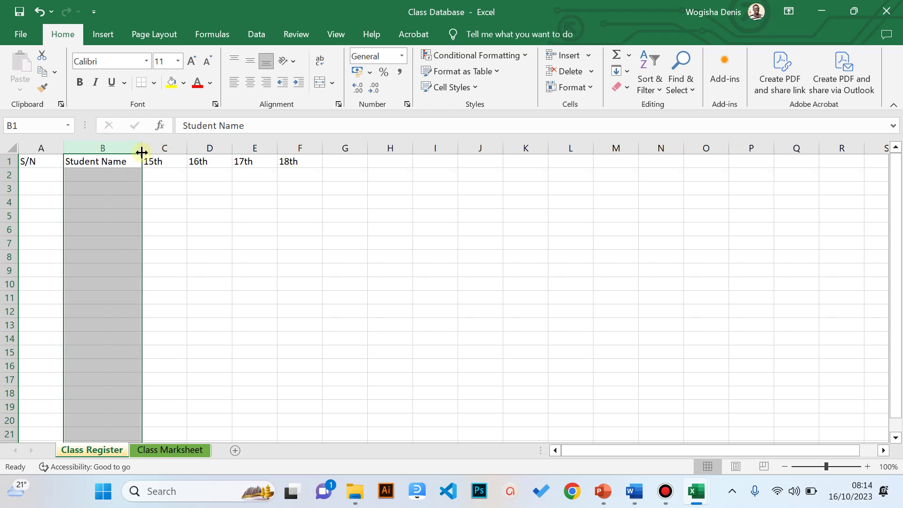
left_click(40, 11)
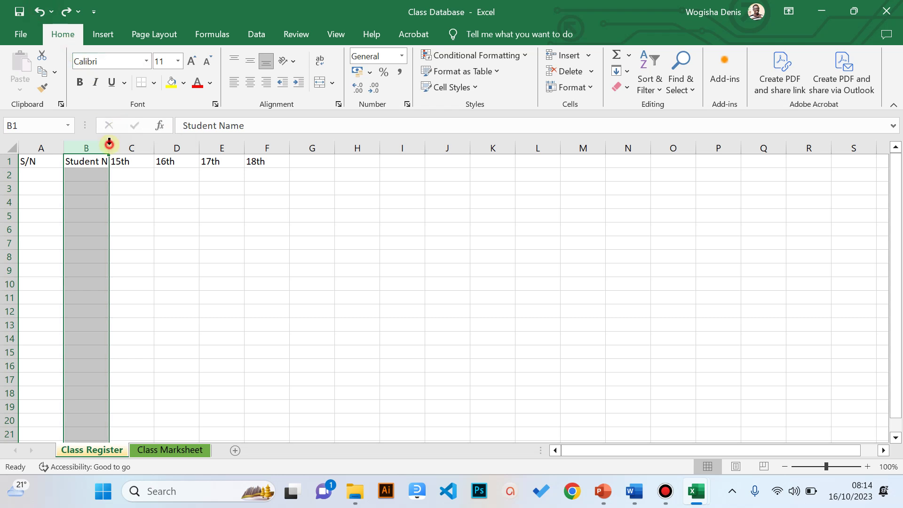
double_click(109, 144)
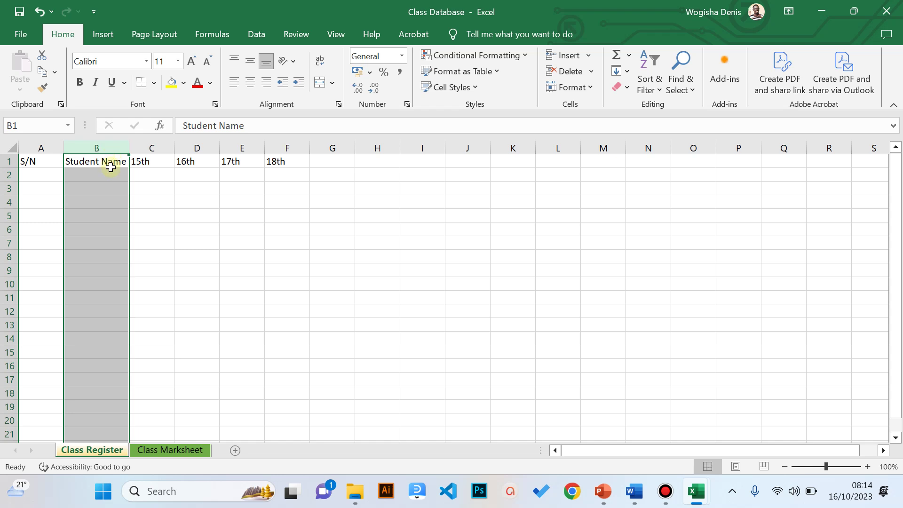
- Select row 1 and drag its bottom border down to make it taller
left_click(110, 161)
left_click(110, 174)
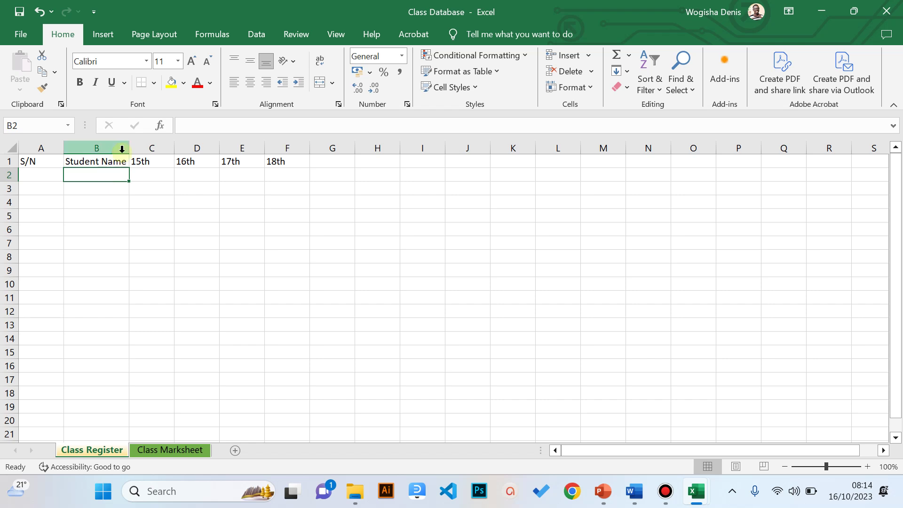
left_click(7, 160)
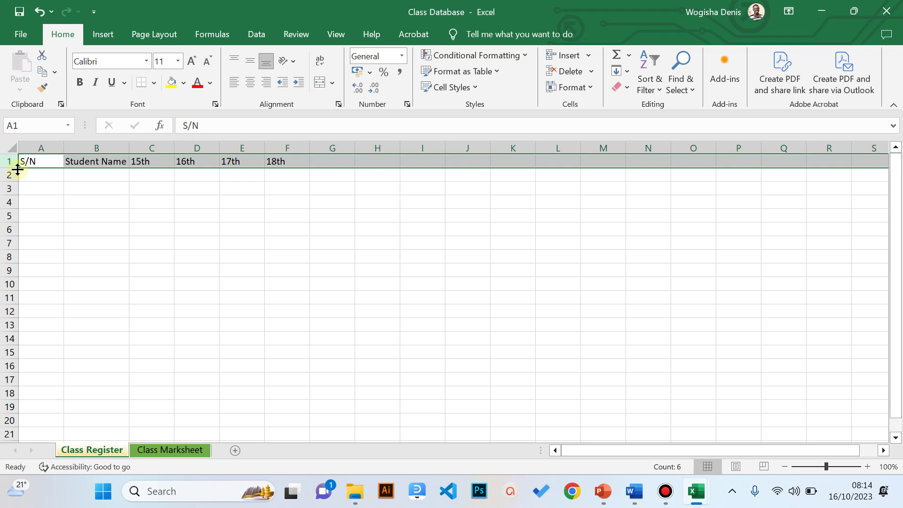
mouse_move(18, 170)
left_mouse_down()
mouse_move(23, 179)
mouse_move(10, 171)
left_mouse_up()
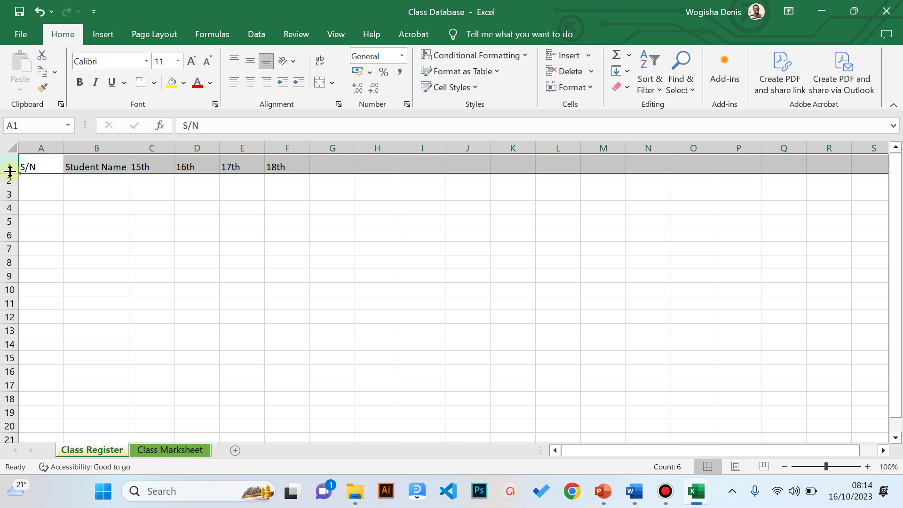
- Enter serial number 1 in A2 and the first student's full name in B2
left_click(100, 160)
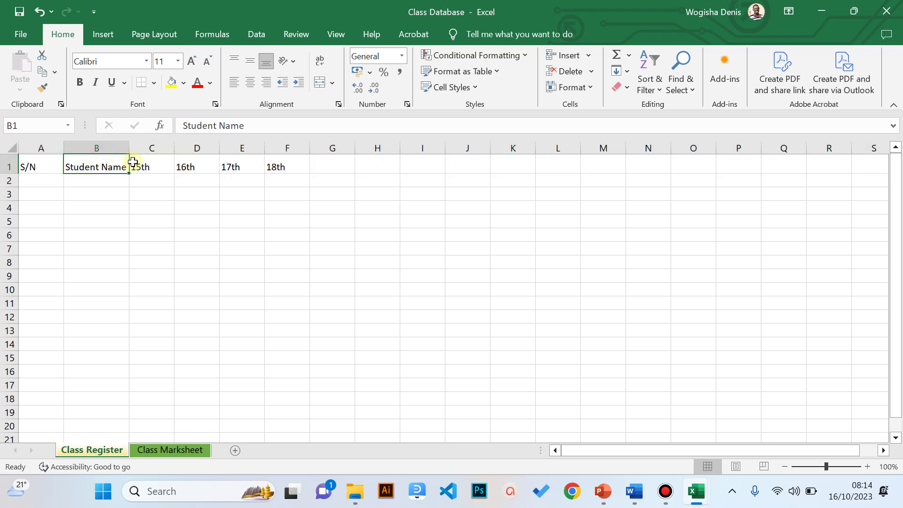
left_click(107, 191)
left_click(105, 180)
left_click(52, 179)
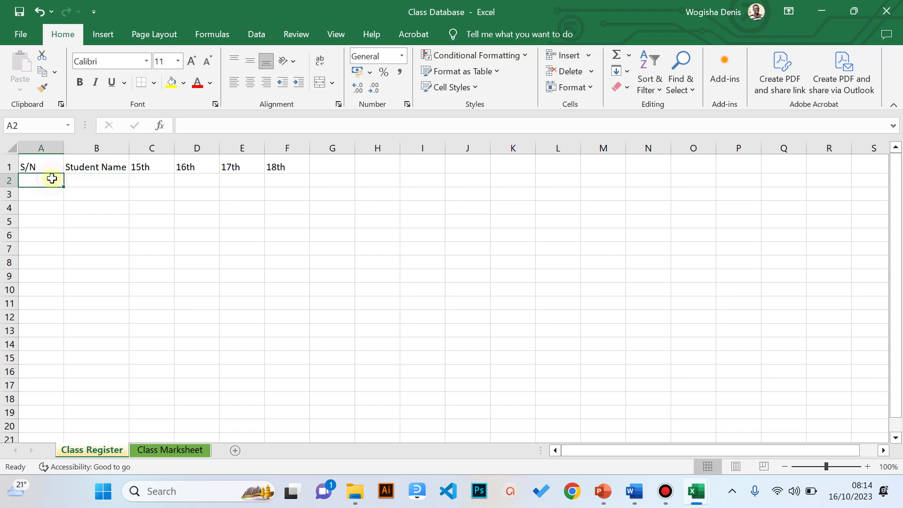
type("1")
key("Tab")
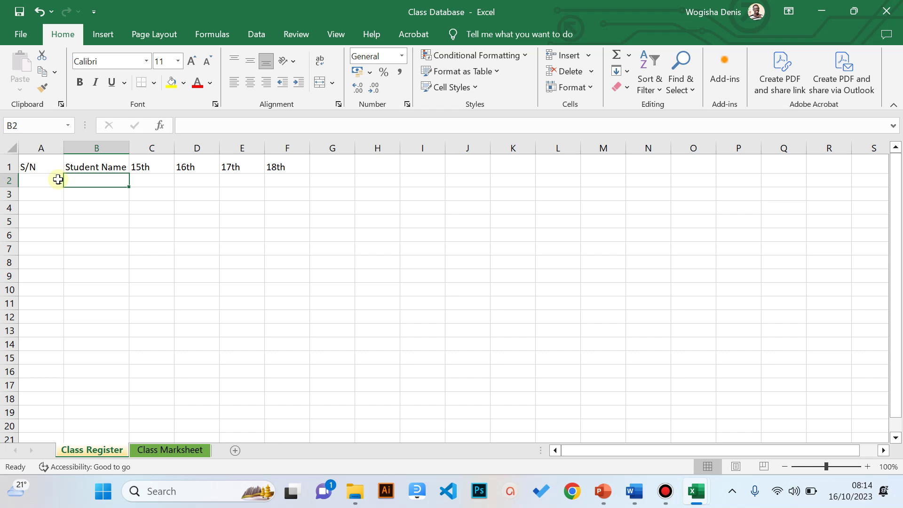
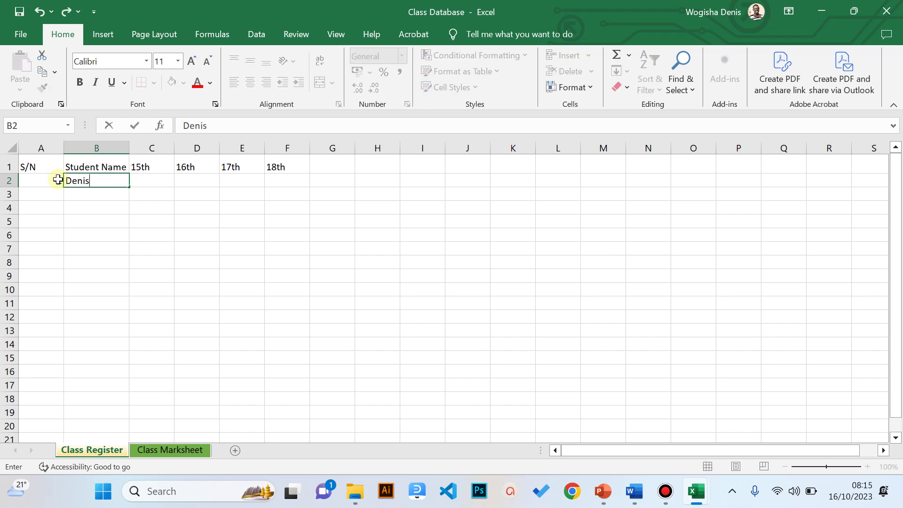
key("Return")
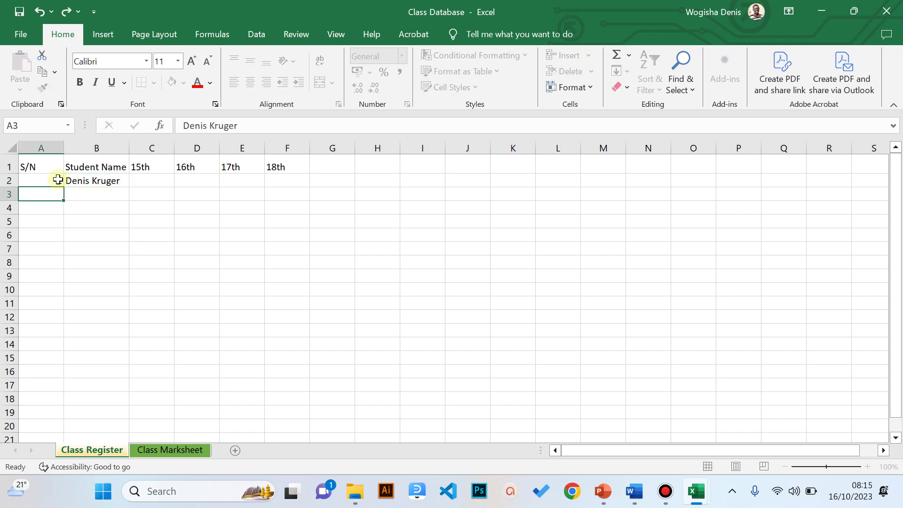
- Add serial number 2 with the second student's name, fixing the misspelled surname
type("2")
key("Tab")
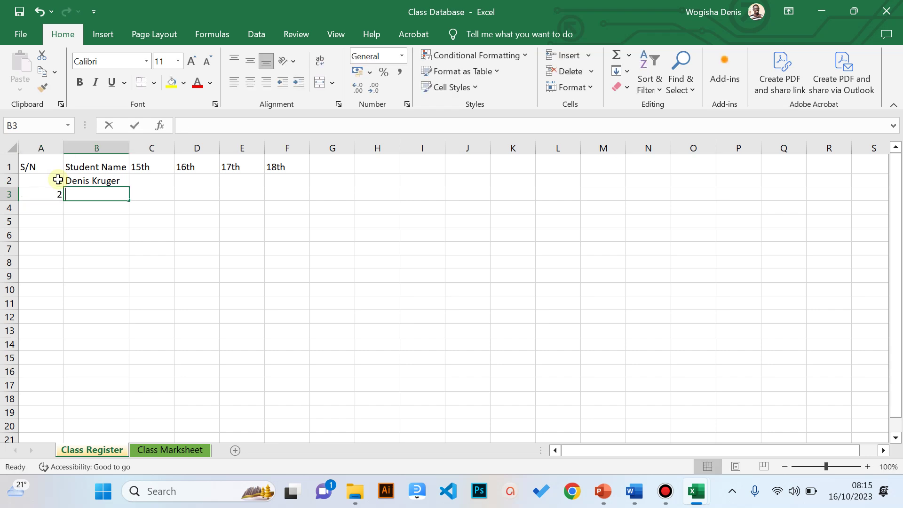
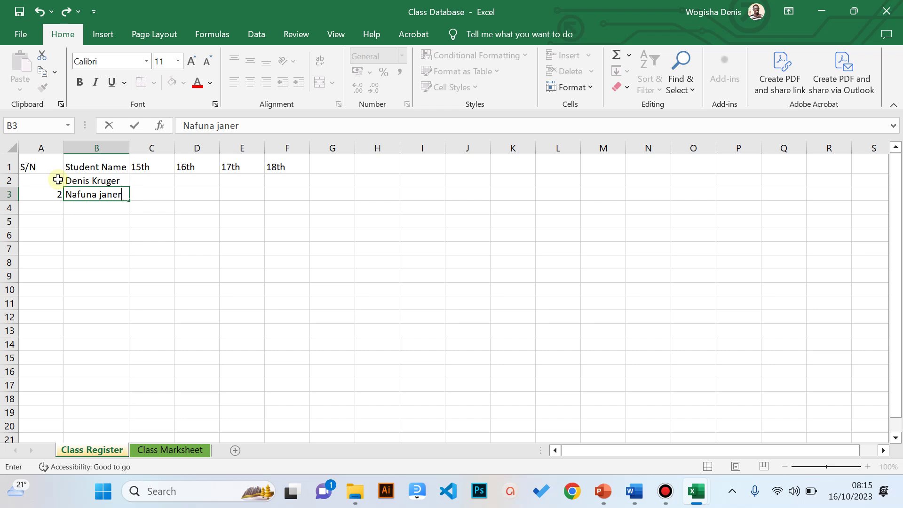
type("Janet")
key("Return")
- Add serial numbers 3 and 4 with the third and fourth students' names
type("3")
key("Tab")
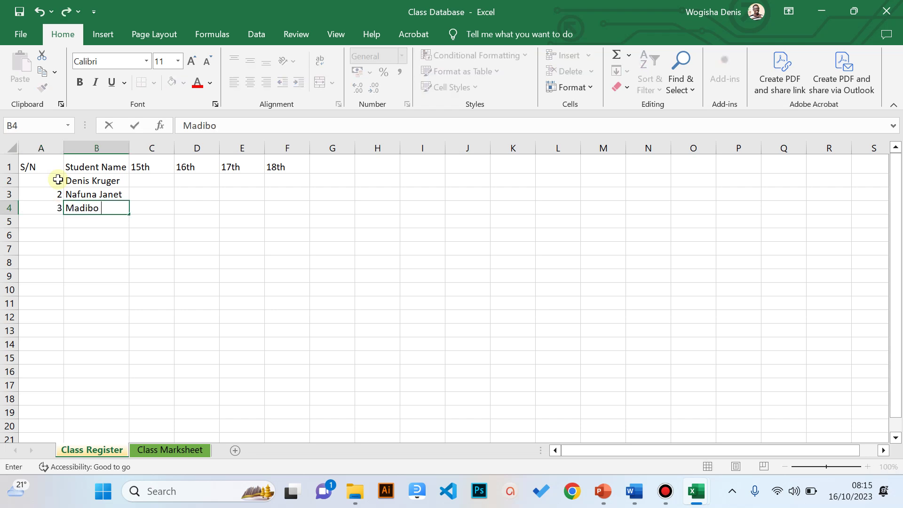
key("Return")
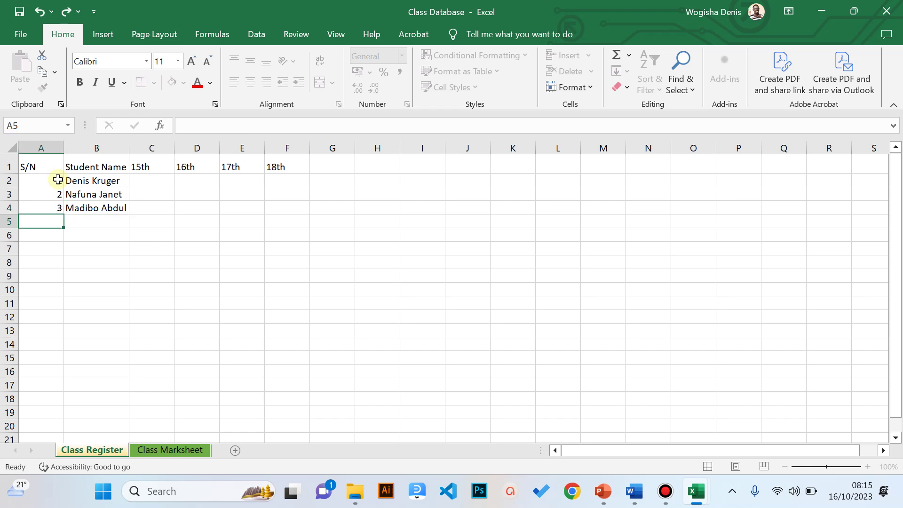
type("4")
key("Tab")
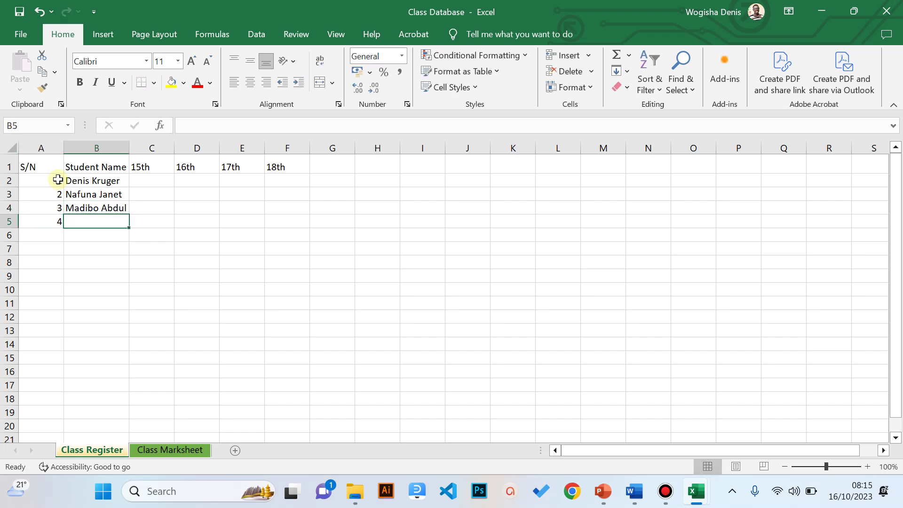
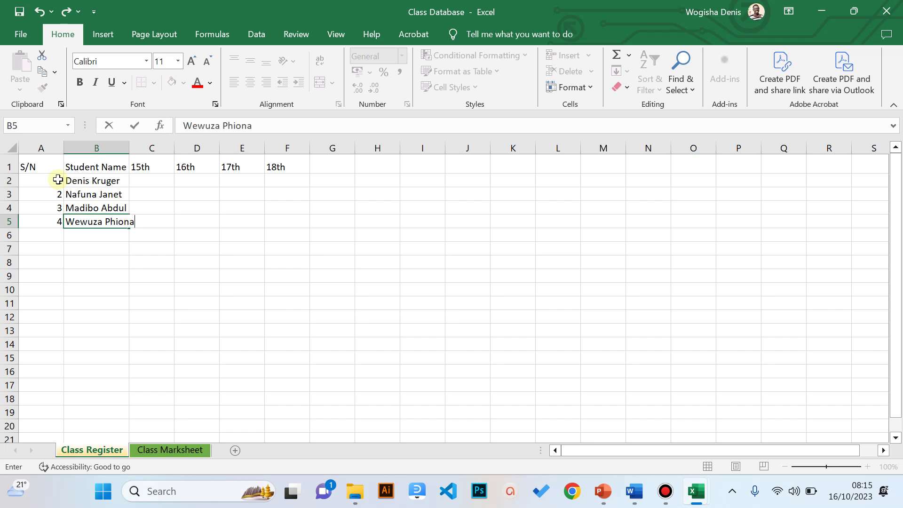
left_click(88, 236)
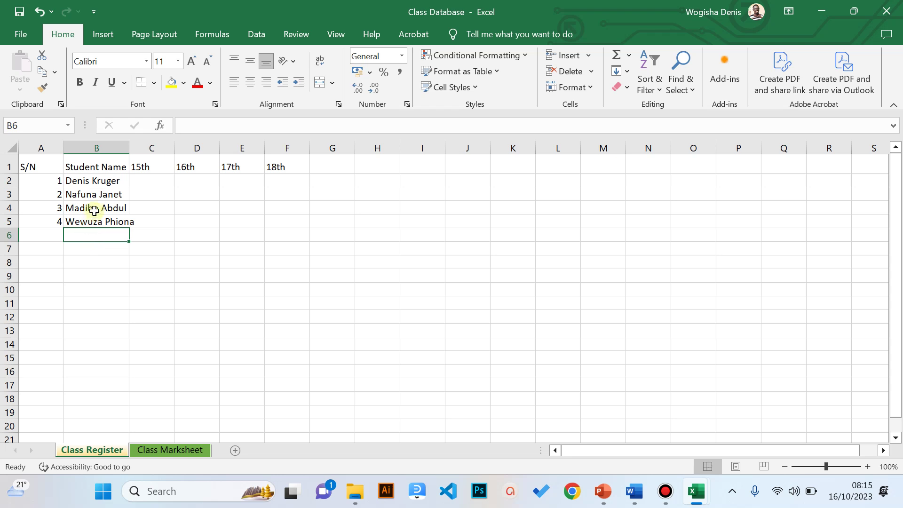
left_click(98, 219)
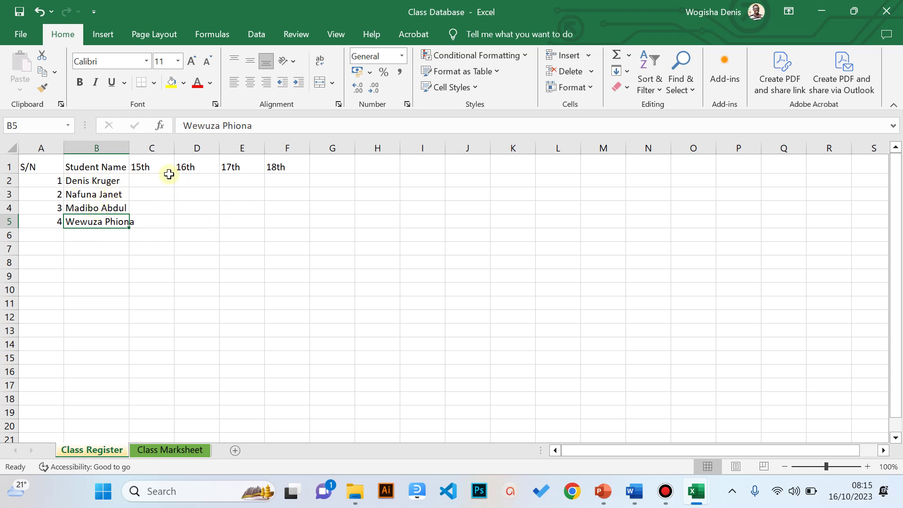
- Select the date headings, student names and serial numbers to review the entries
left_click(148, 167)
left_click(187, 171)
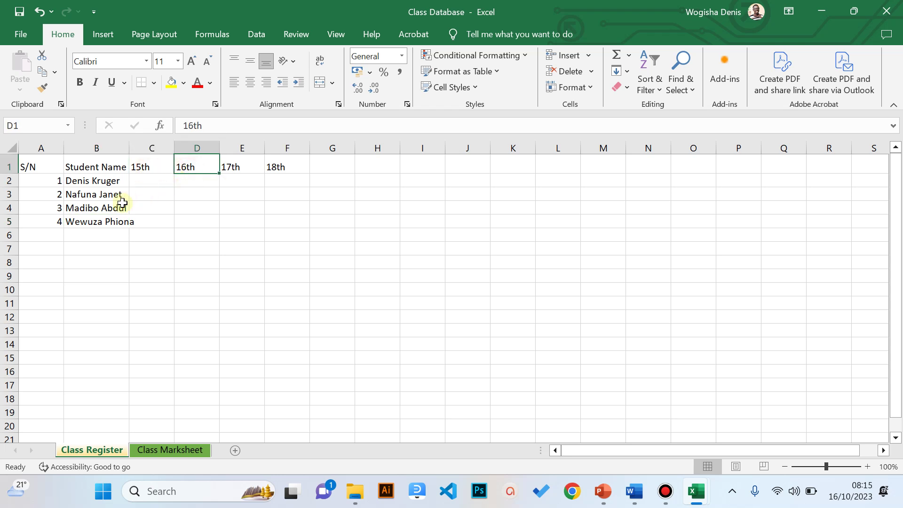
left_click(88, 165)
left_click_drag(88, 166, 84, 224)
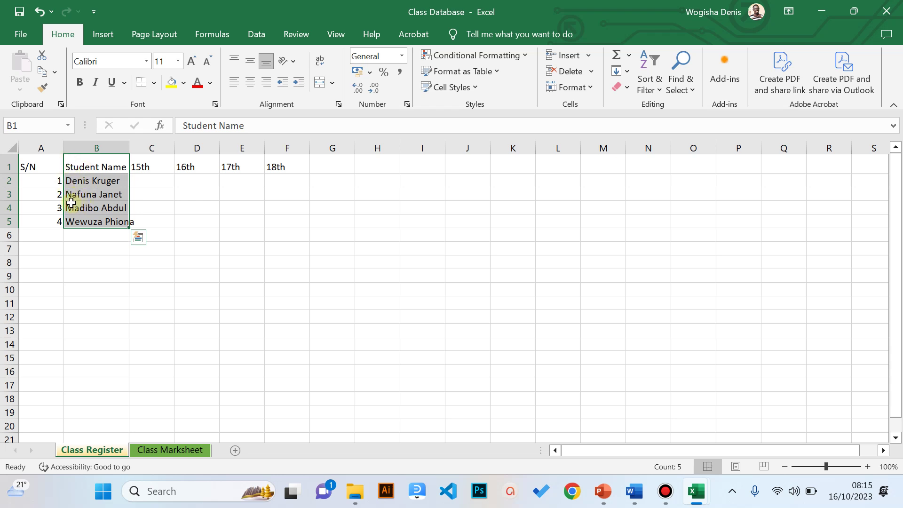
left_click(49, 178)
left_click_drag(55, 198, 51, 227)
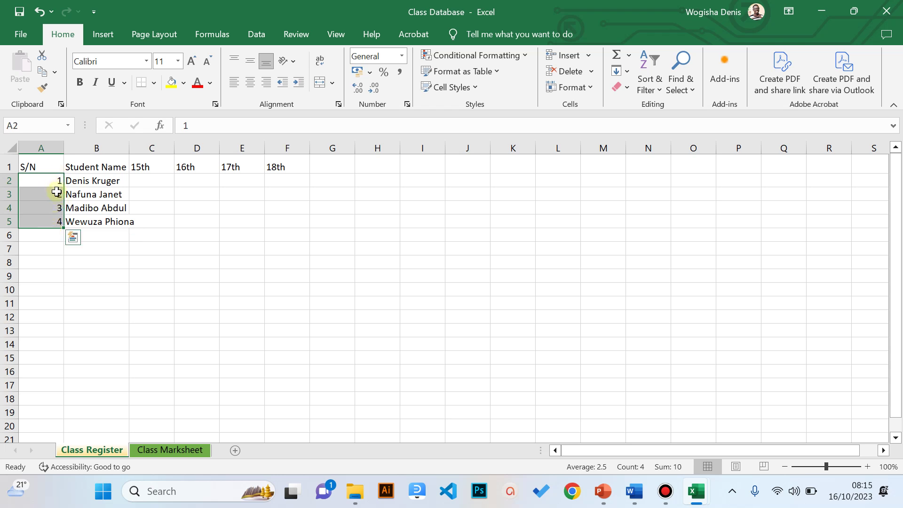
left_click(147, 164)
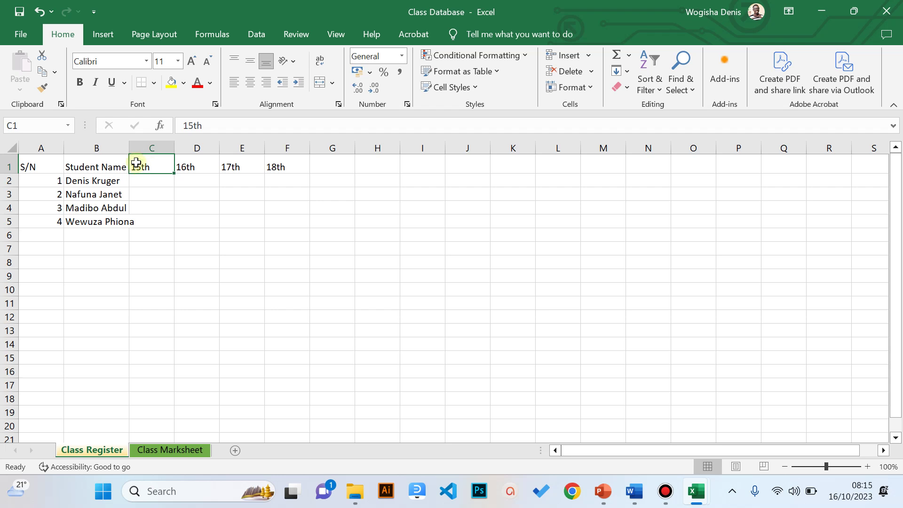
left_click_drag(46, 180, 54, 220)
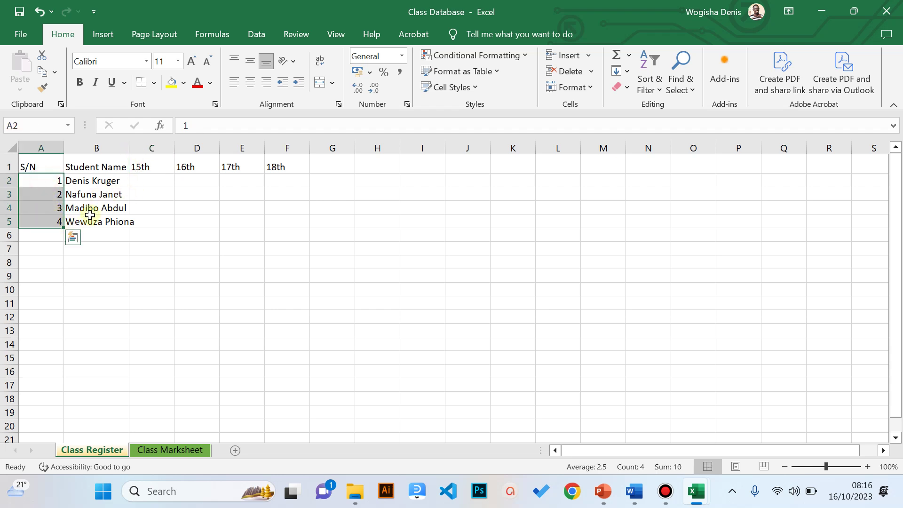
left_click(102, 233)
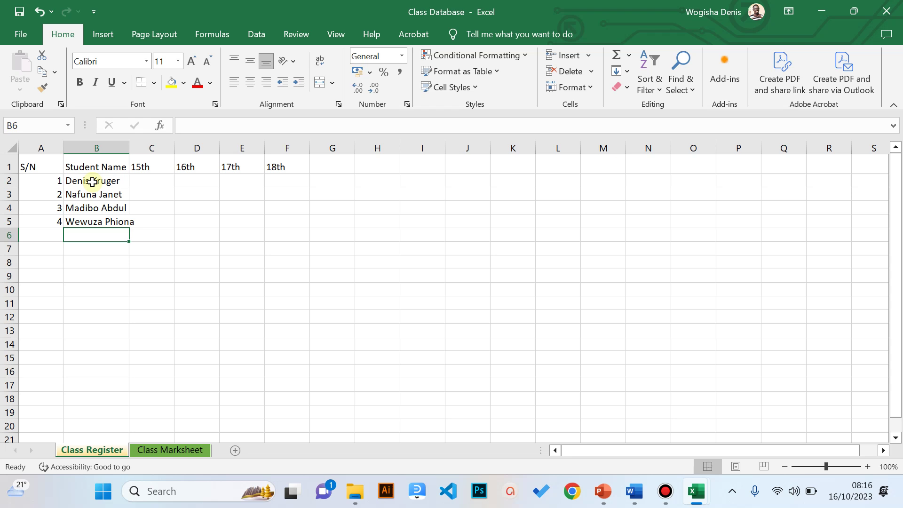
- Drag column B's right border wider so every full name fits
left_click(115, 150)
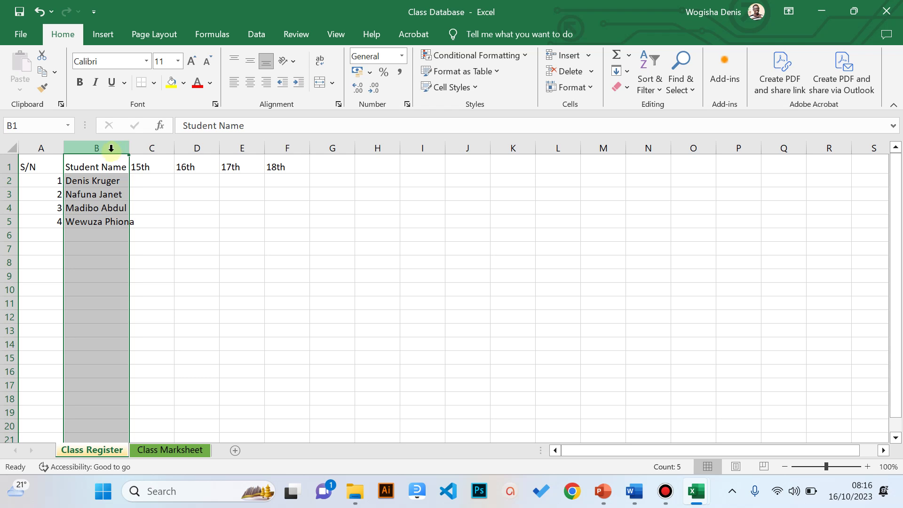
left_click_drag(134, 147, 152, 147)
left_click(174, 250)
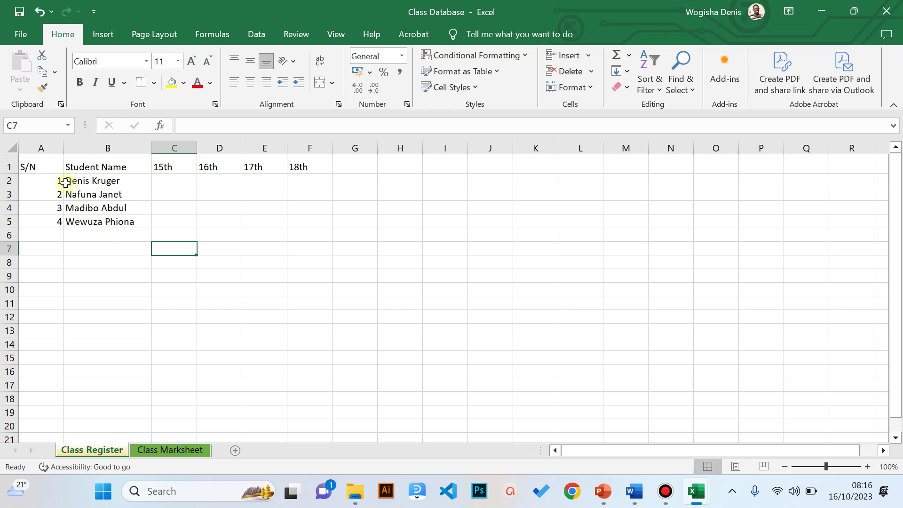
- Apply All Borders to the register table A1:F6
left_click_drag(32, 162, 301, 234)
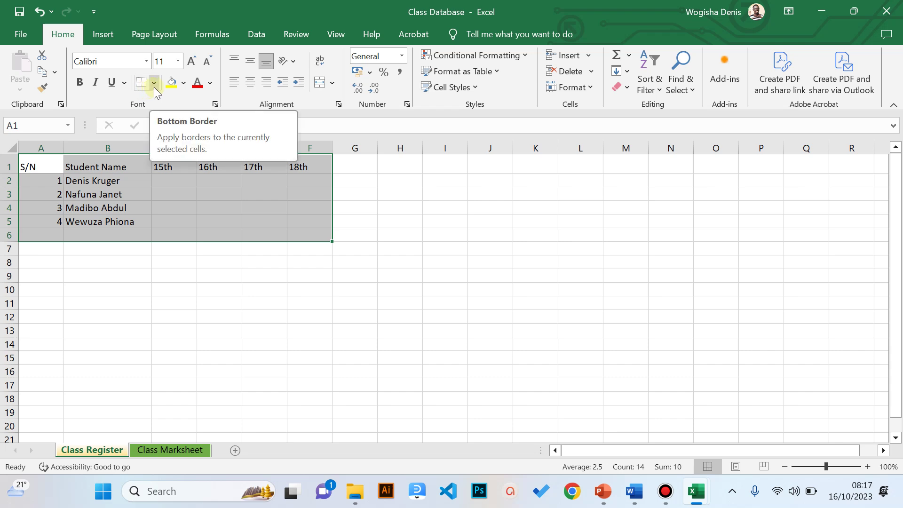
left_click(154, 86)
left_click(154, 87)
left_click(153, 86)
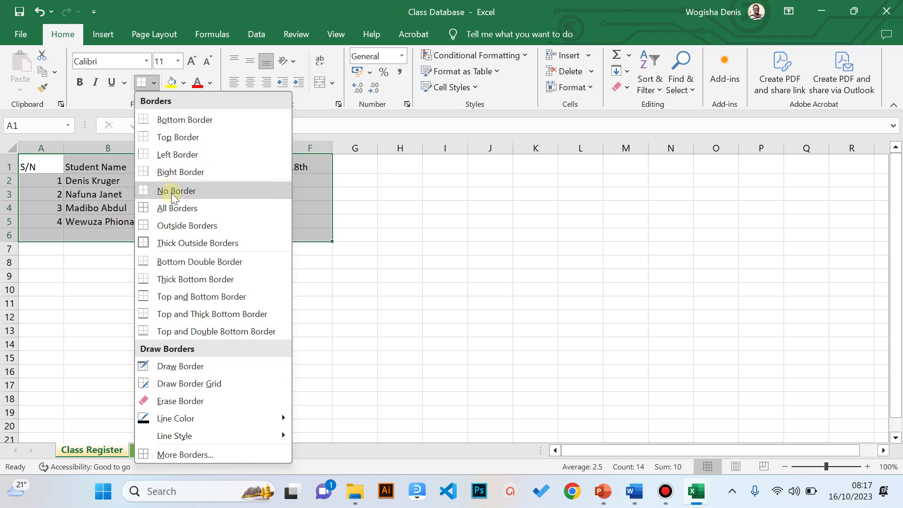
left_click(178, 213)
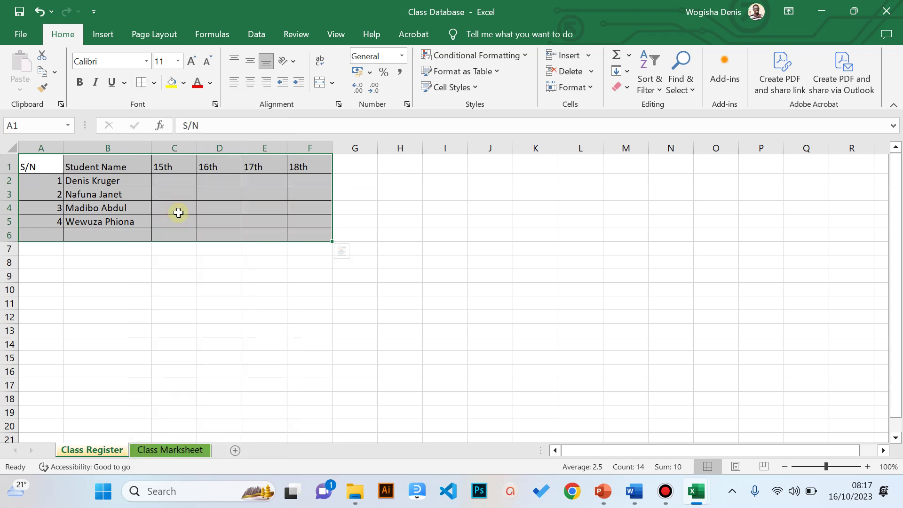
left_click(145, 256)
left_click_drag(41, 167, 300, 235)
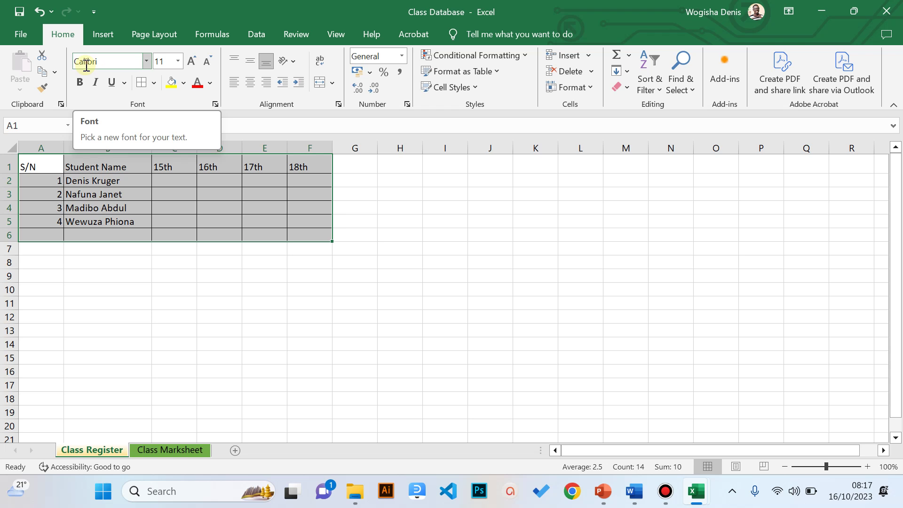
- Set the A1:F6 register table's font to Tahoma
left_click(86, 65)
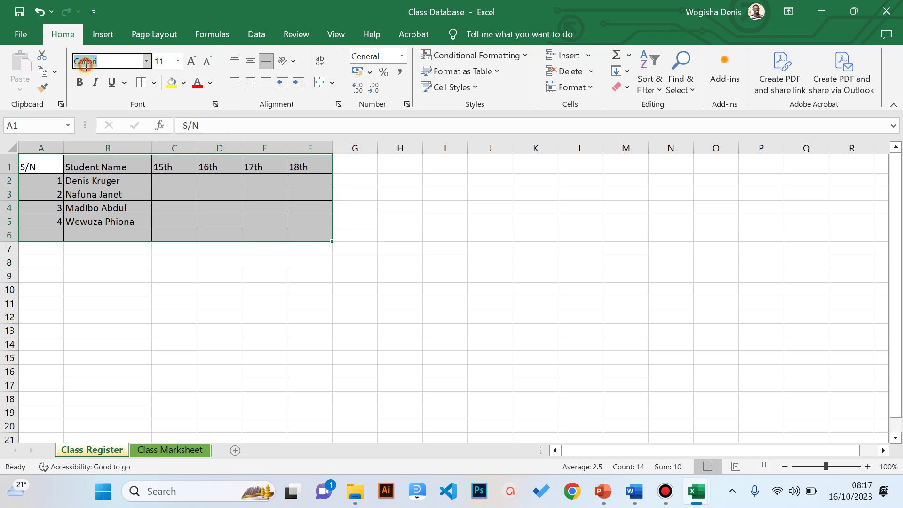
left_click(147, 60)
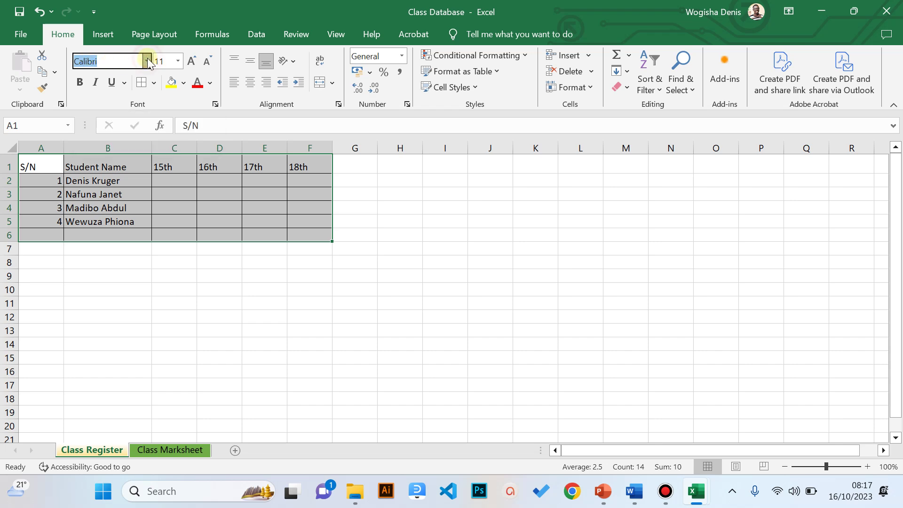
left_click(147, 61)
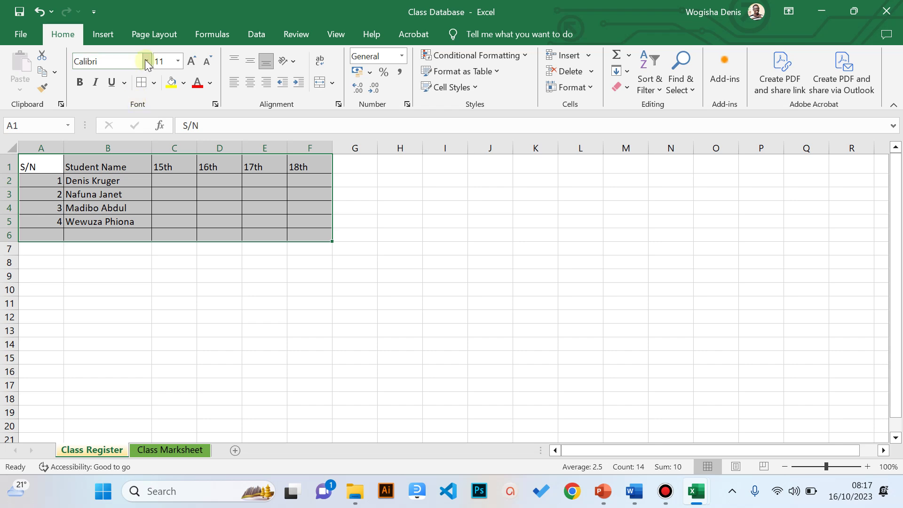
left_click(147, 61)
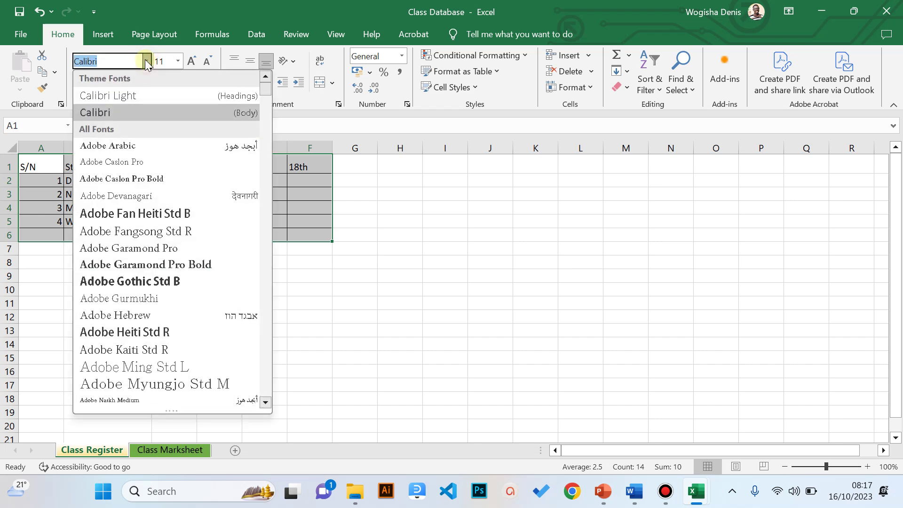
type("ta")
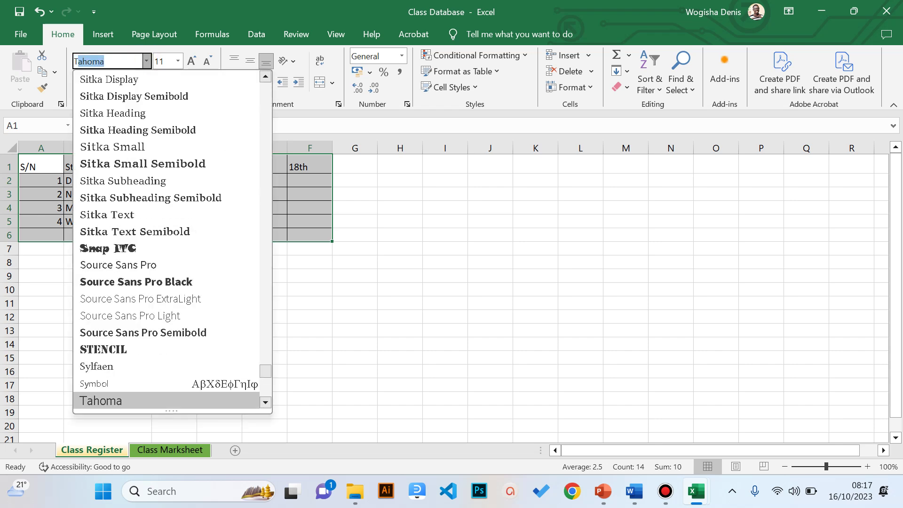
key("Return")
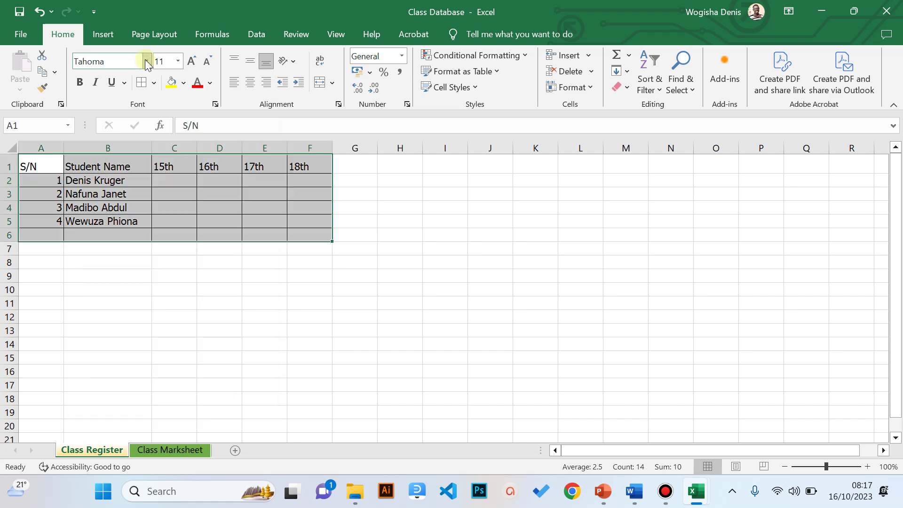
left_click(128, 61)
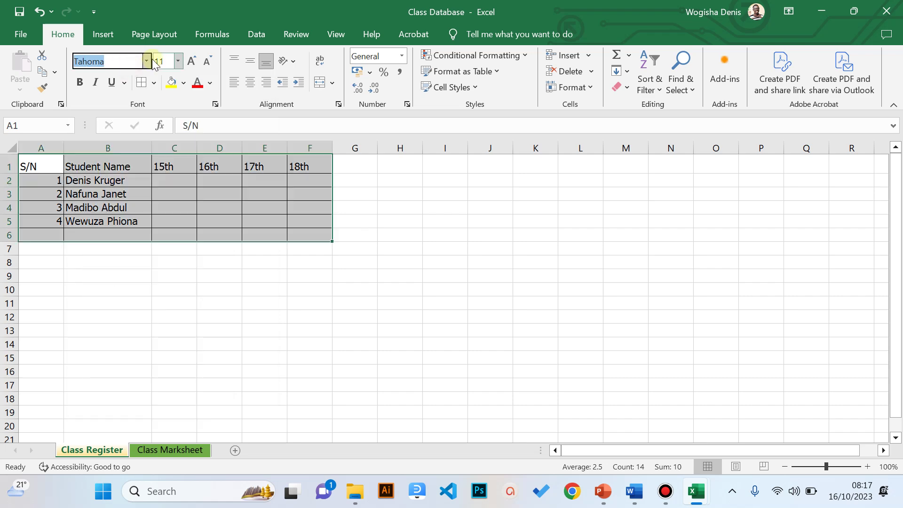
left_click(147, 62)
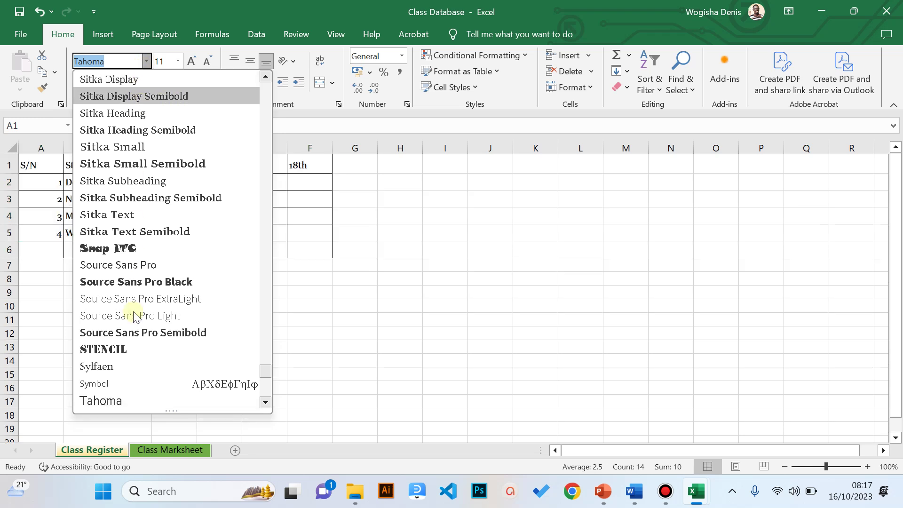
left_click(133, 401)
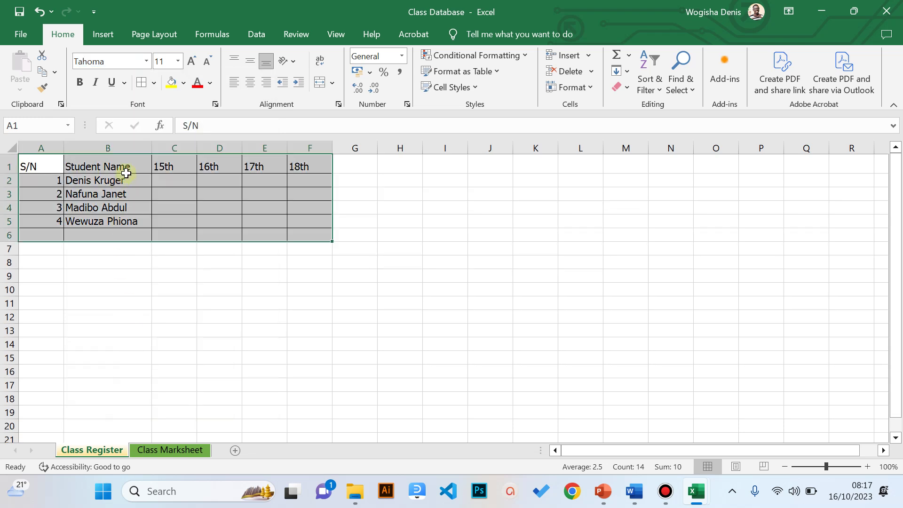
left_click(157, 246)
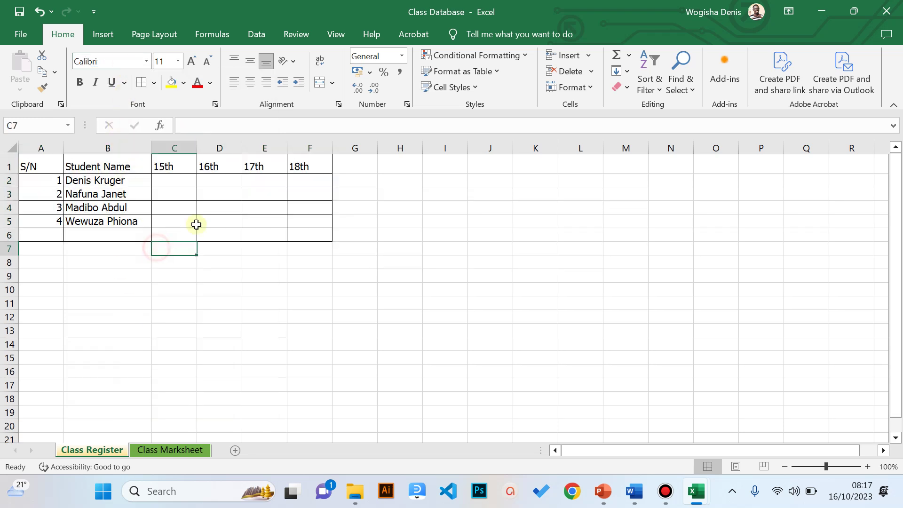
left_click_drag(309, 163, 26, 164)
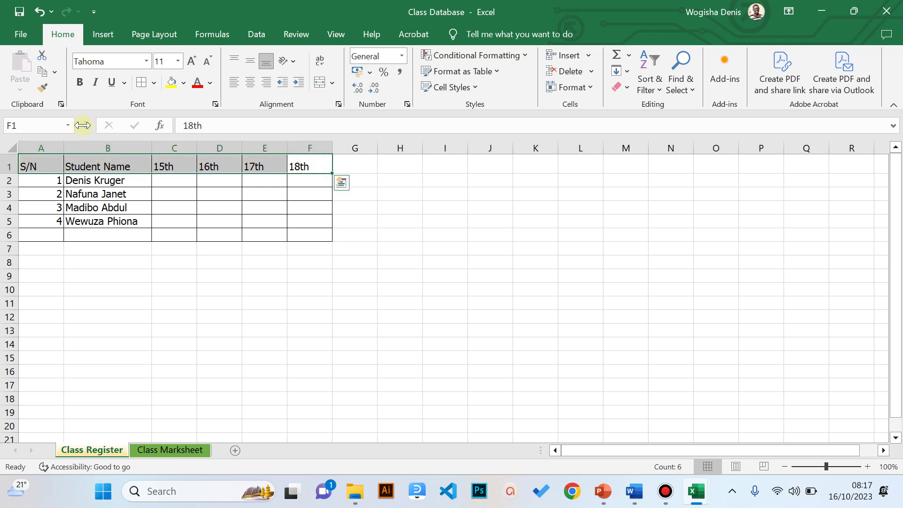
- Make the header row S/N through 18th bold
left_click(80, 83)
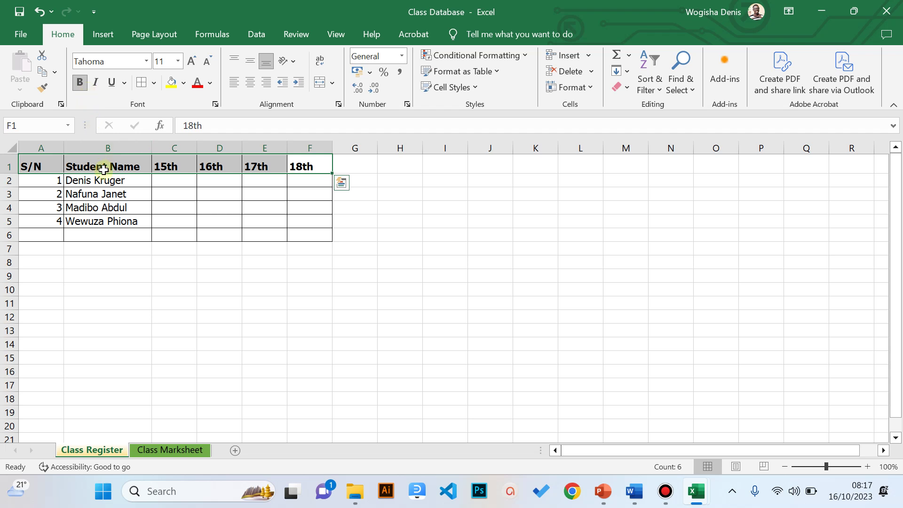
left_click(142, 233)
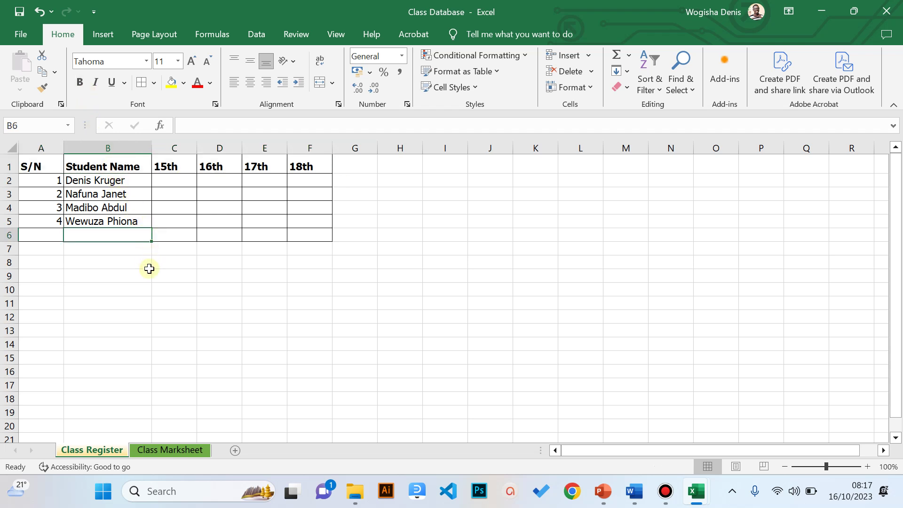
left_click_drag(36, 165, 296, 223)
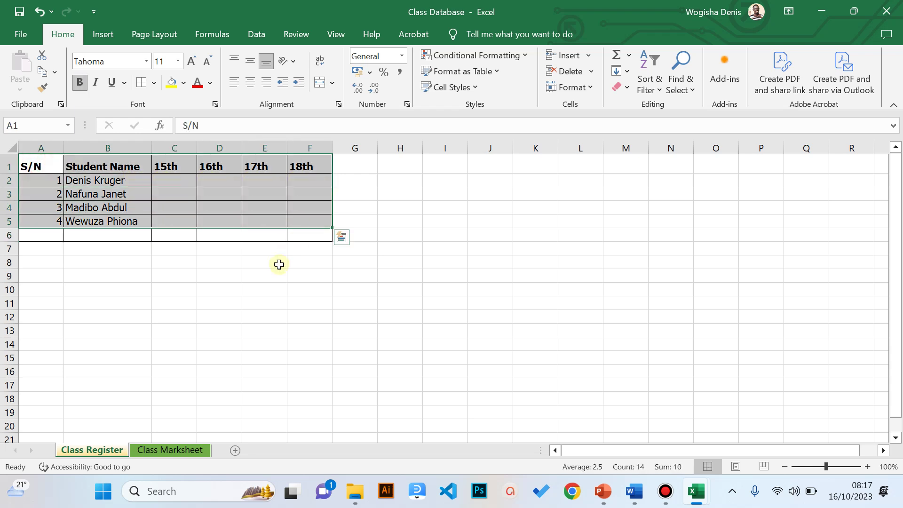
left_click(279, 264)
- Turn the A1:F1 heading text red with Font Color
left_click_drag(306, 164, 19, 164)
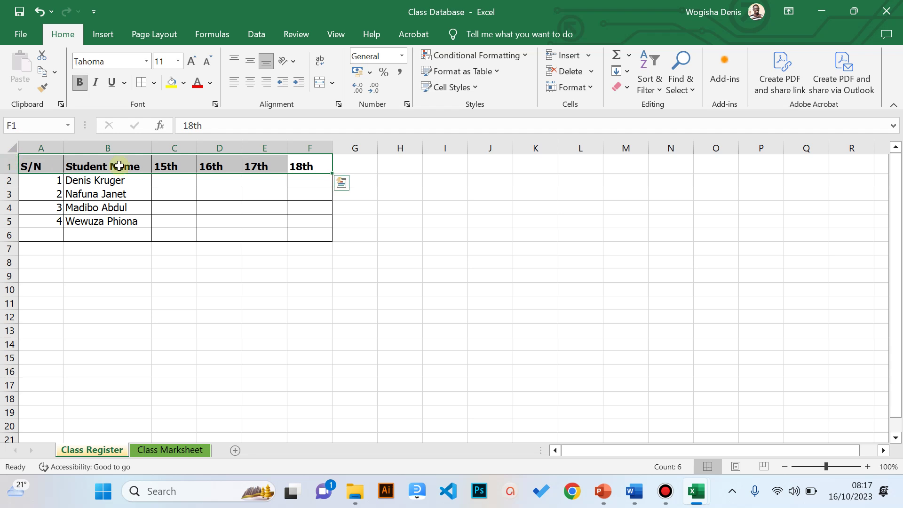
left_click(196, 84)
left_click(175, 274)
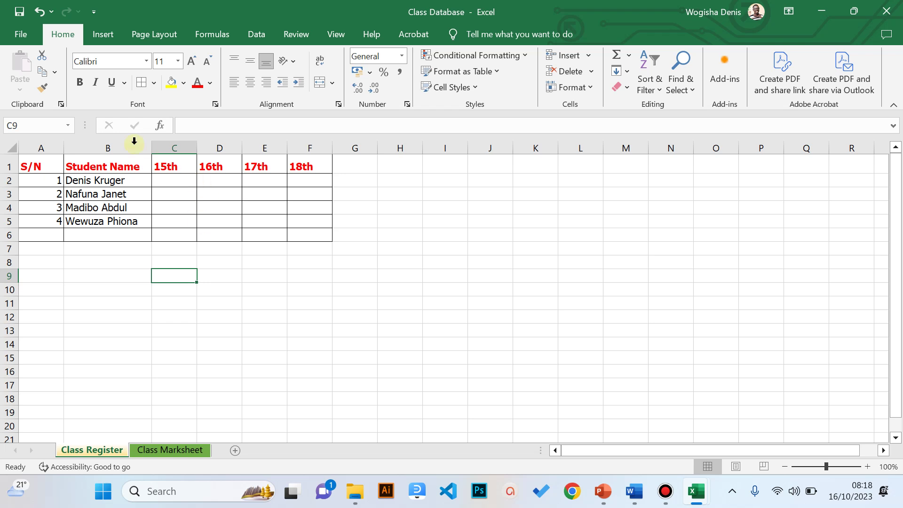
left_click_drag(40, 165, 296, 164)
left_click(244, 245)
left_click(134, 167)
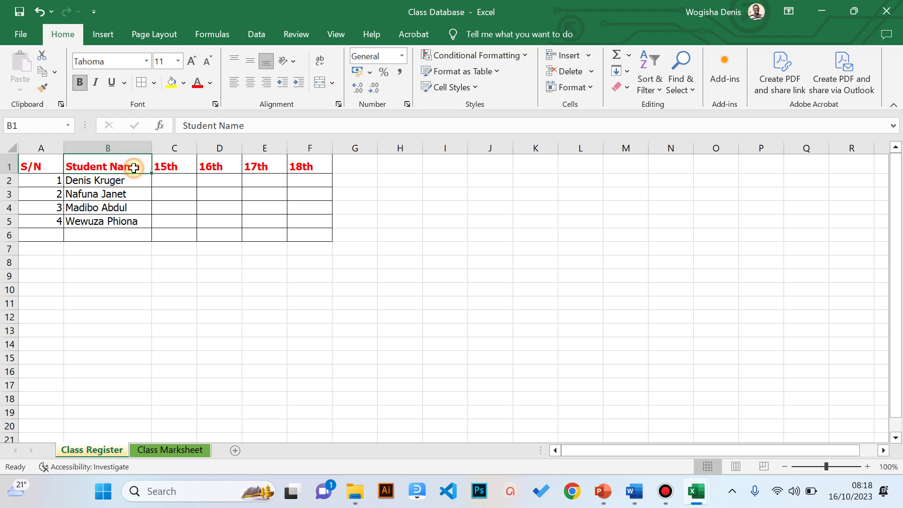
- Raise row 1 to about 31 points and try left, top, middle and bottom alignment on Student Name
left_click_drag(14, 174, 17, 183)
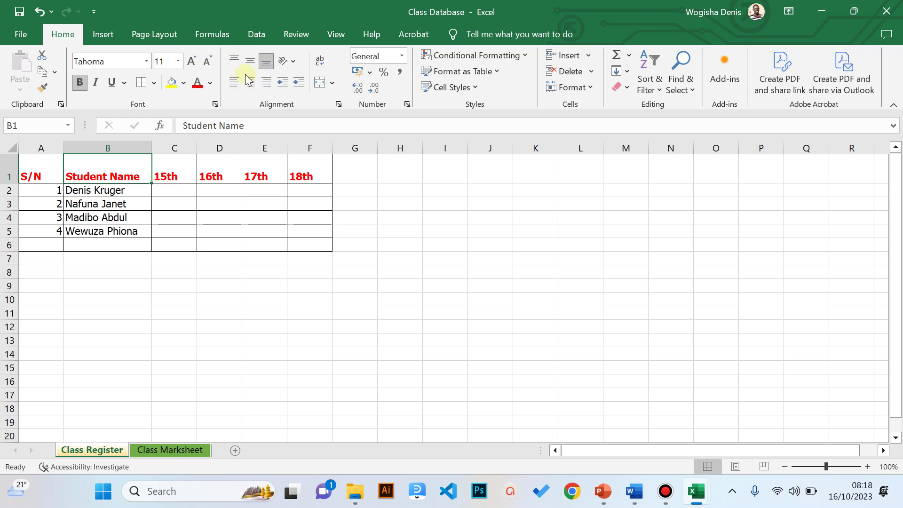
left_click(233, 83)
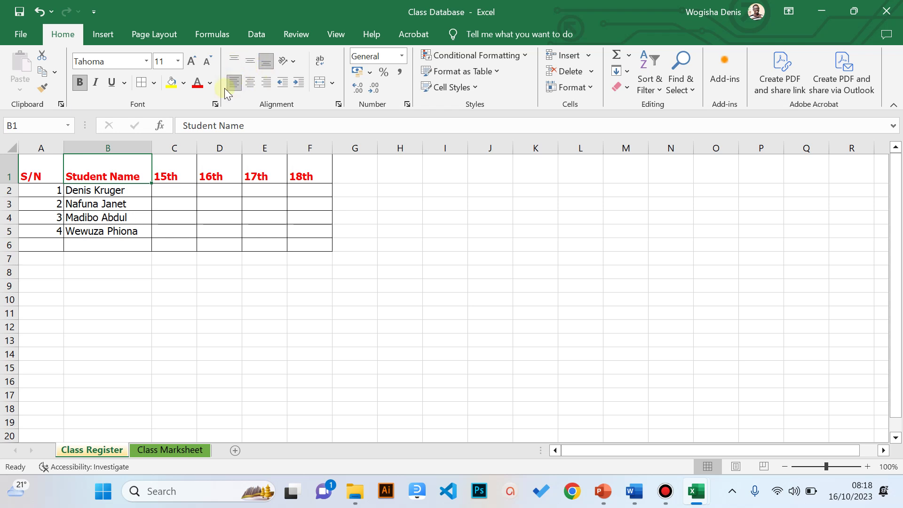
left_click(235, 62)
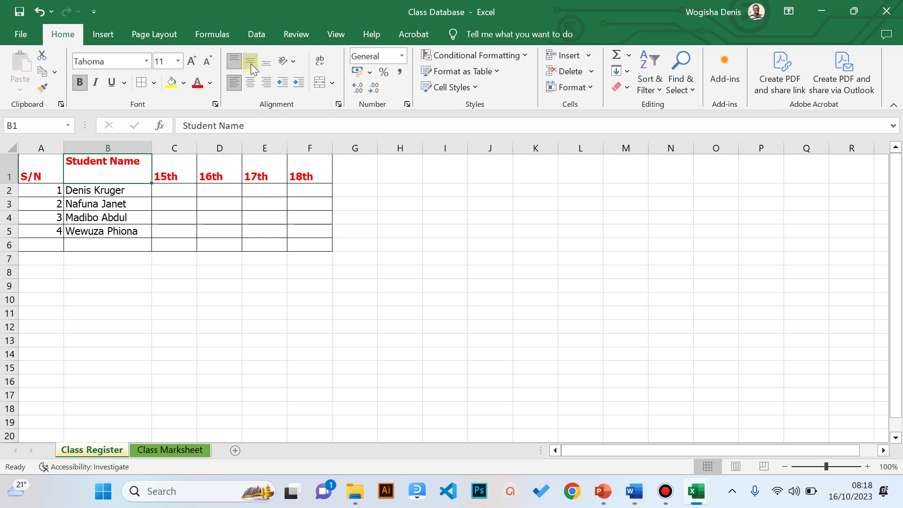
left_click(249, 62)
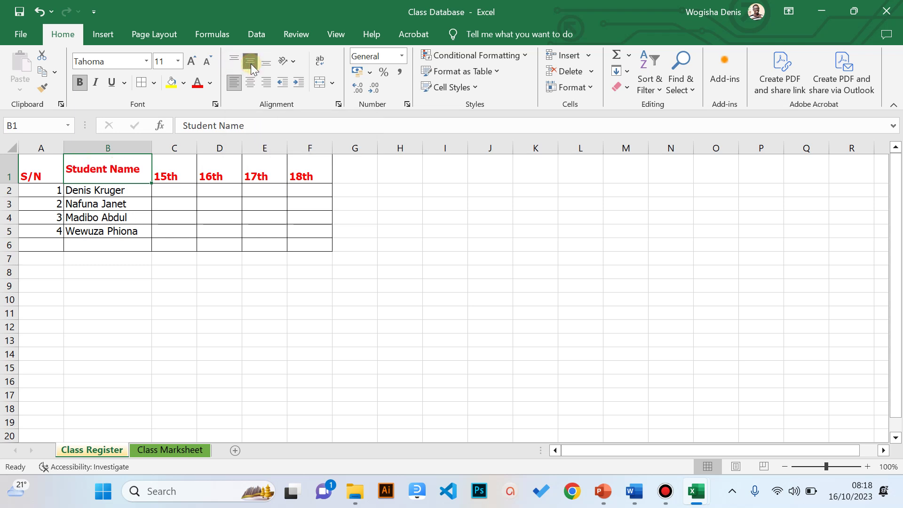
left_click(266, 62)
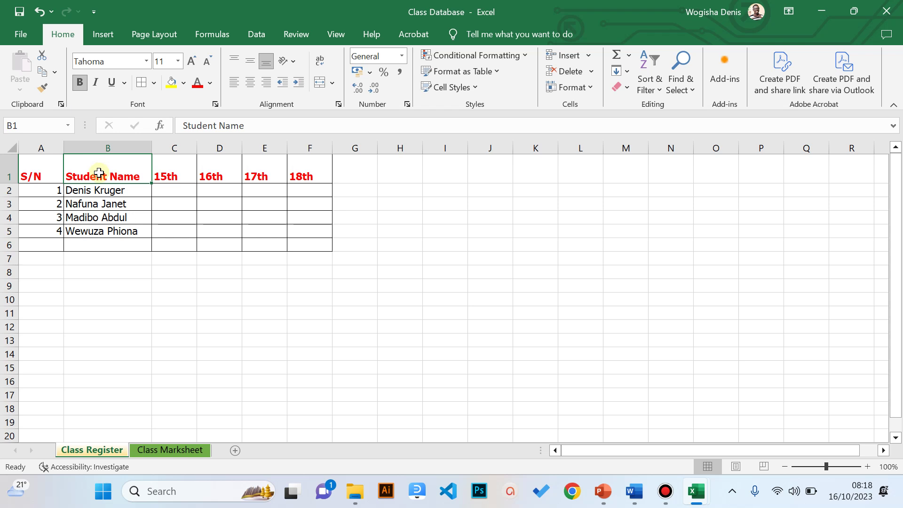
left_click_drag(303, 175, 40, 148)
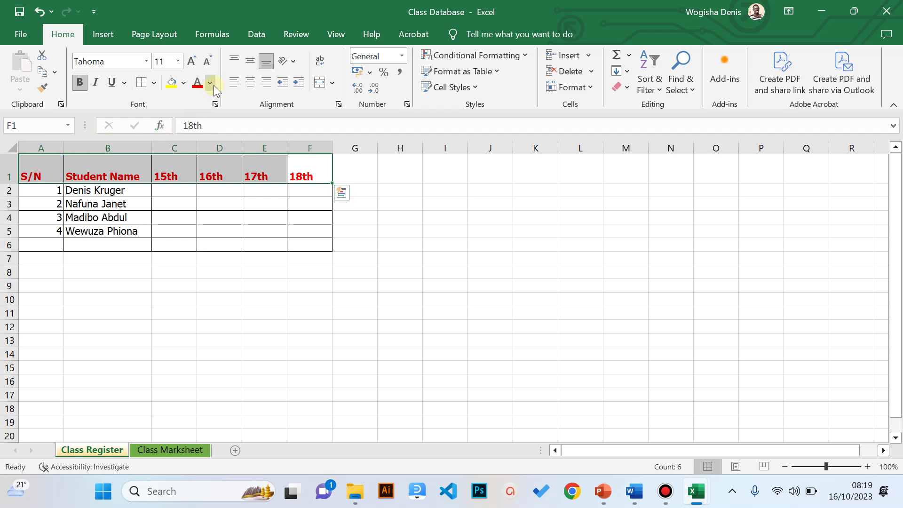
- Centre the red headings S/N through 18th vertically and horizontally in their row 1 cells
left_click(251, 60)
left_click(252, 60)
left_click(251, 60)
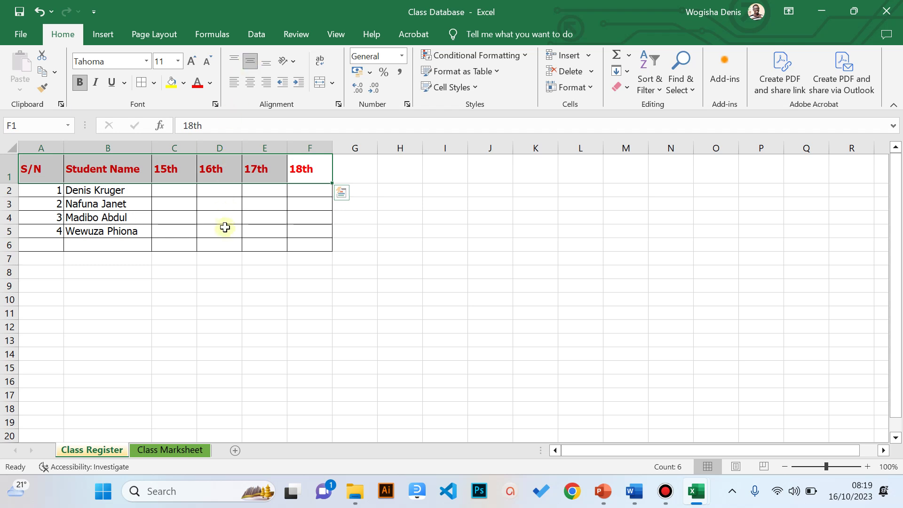
left_click(251, 85)
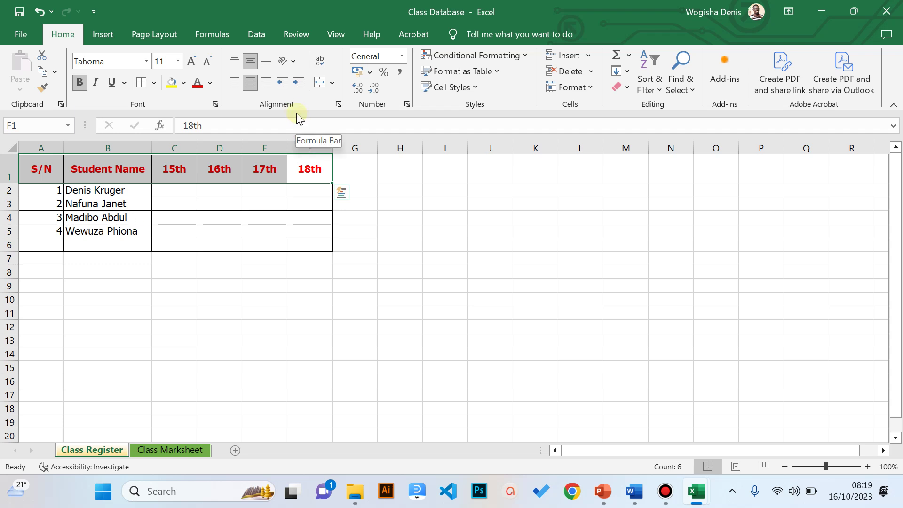
- Tilt the headings to Angle Counterclockwise orientation, after briefly trying vertical text
left_click(294, 63)
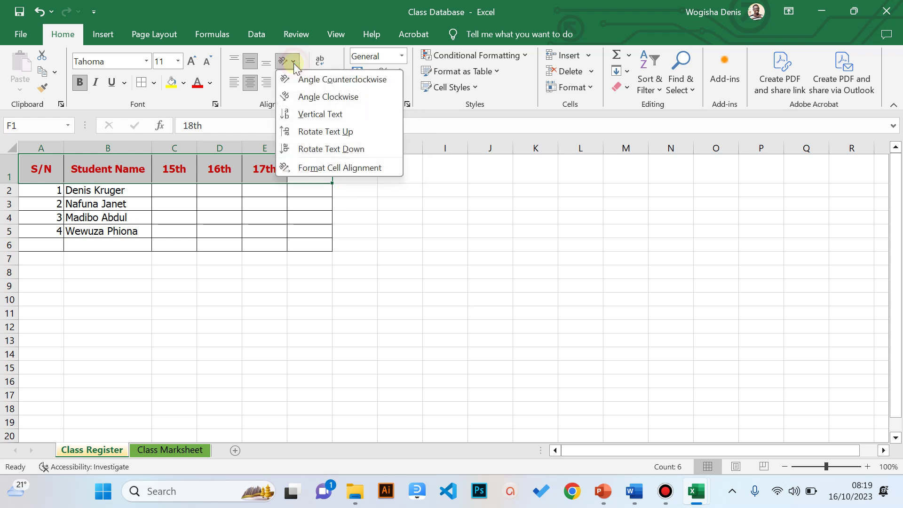
left_click(309, 85)
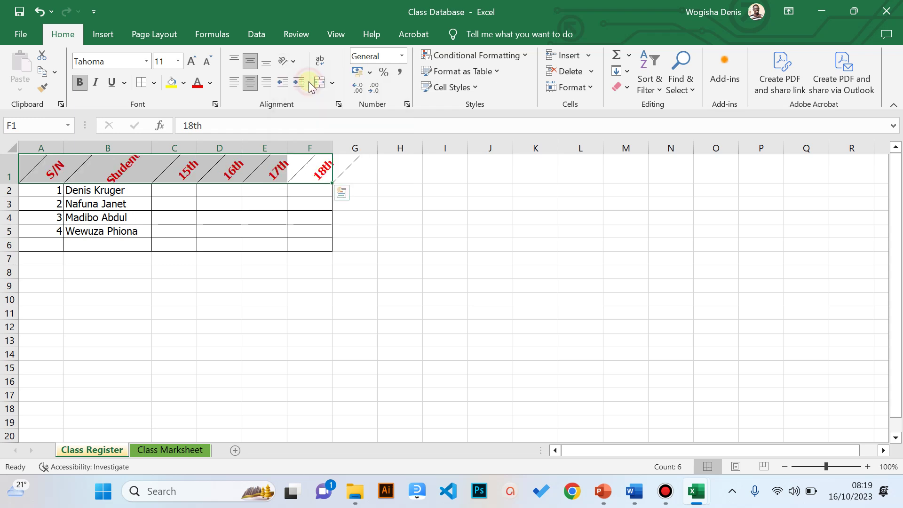
left_click(292, 64)
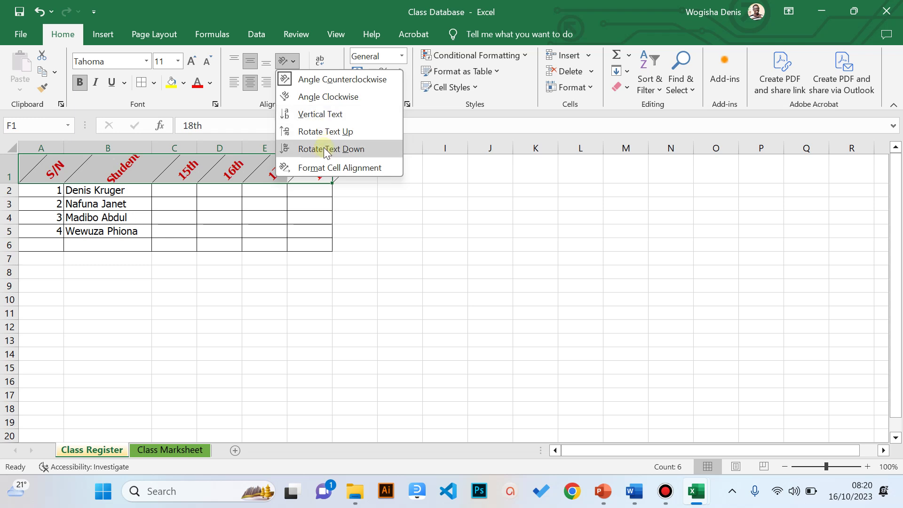
left_click(325, 132)
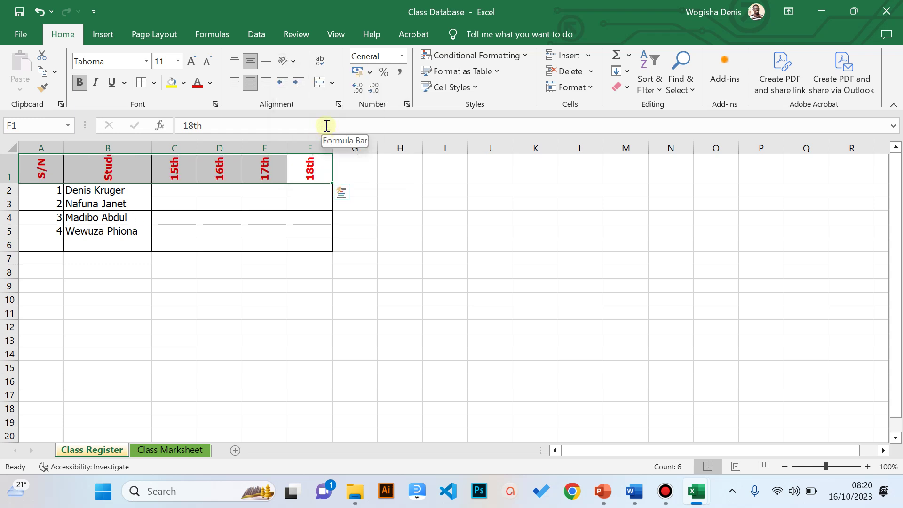
left_click(292, 61)
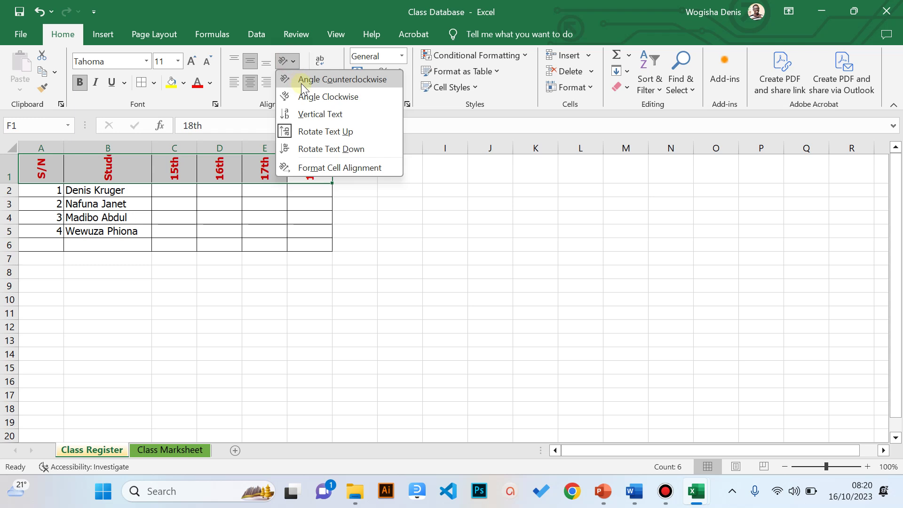
left_click(303, 83)
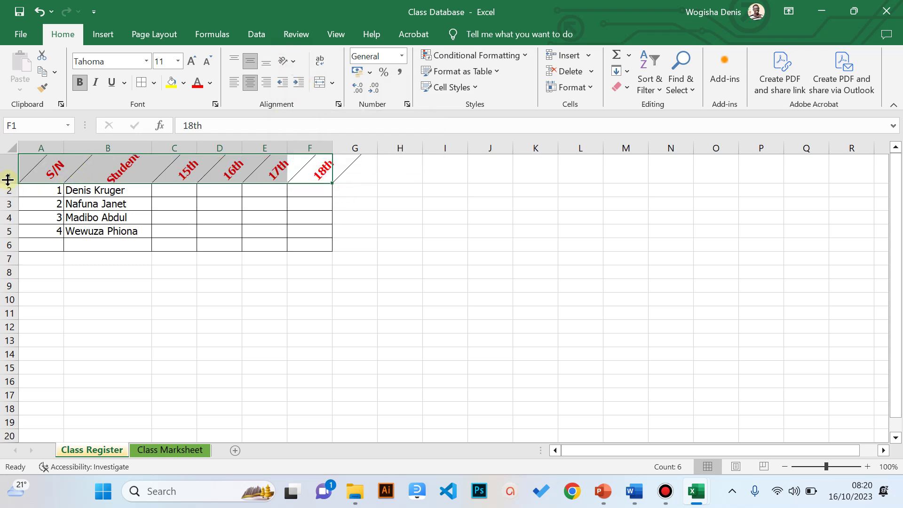
- Make row 1 taller so the angled headings show in full
left_click_drag(8, 183, 11, 225)
left_click(114, 302)
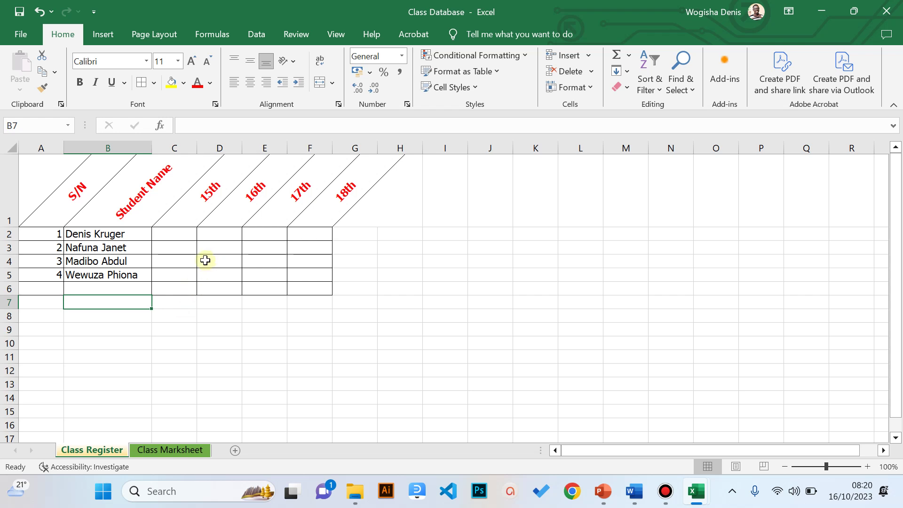
left_click(256, 148)
- Narrow the 15th–18th date columns to sit closely under their slanted headings
left_click(196, 194)
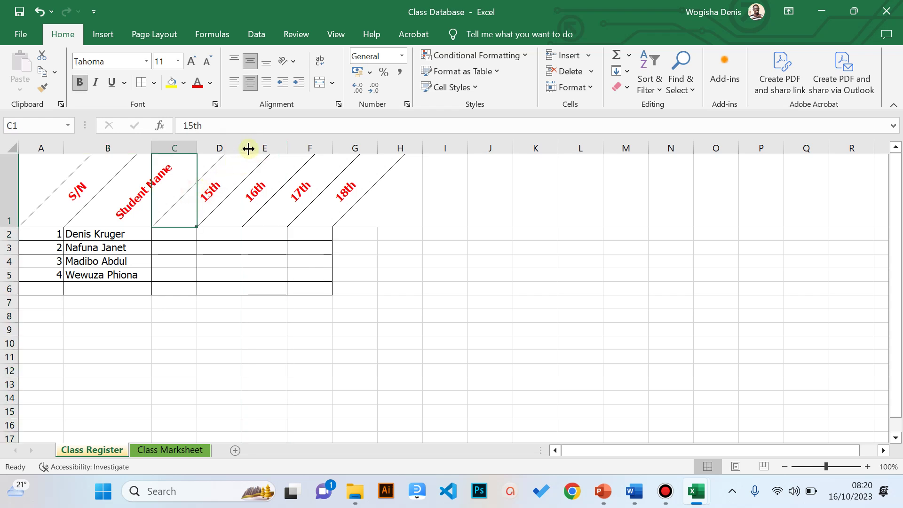
left_click_drag(196, 143, 186, 143)
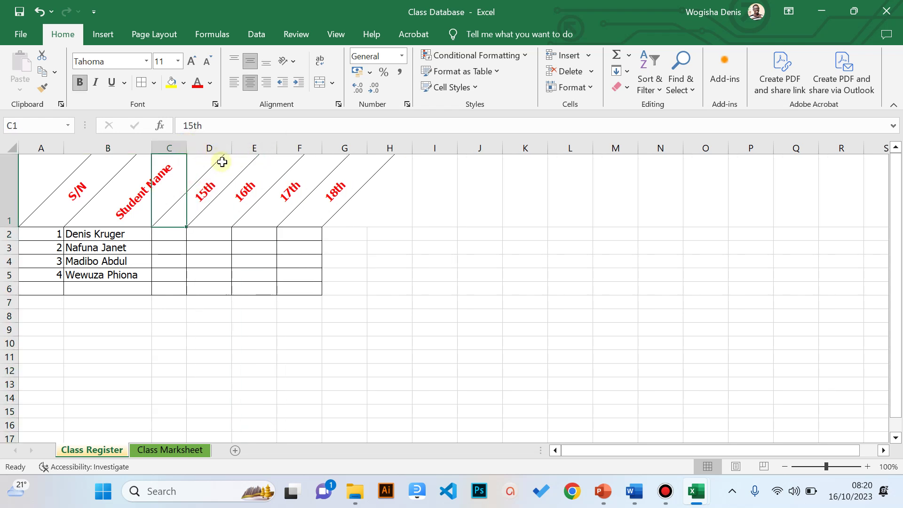
left_click(210, 209)
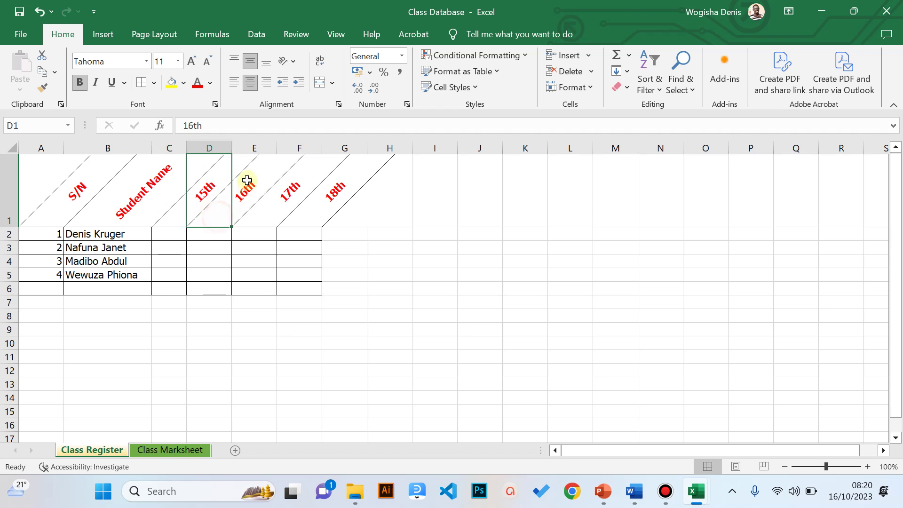
left_click_drag(232, 149, 291, 144)
left_click(241, 212)
left_click(288, 217)
left_click(232, 257)
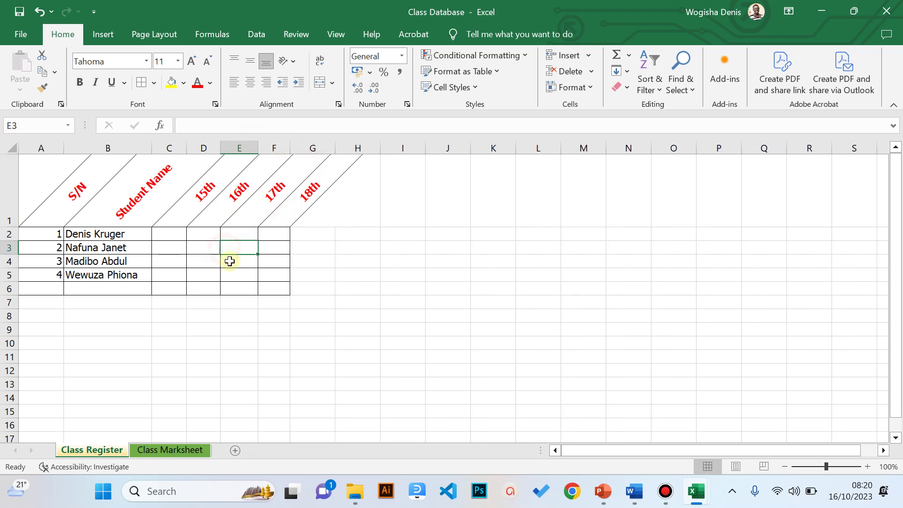
left_click(231, 316)
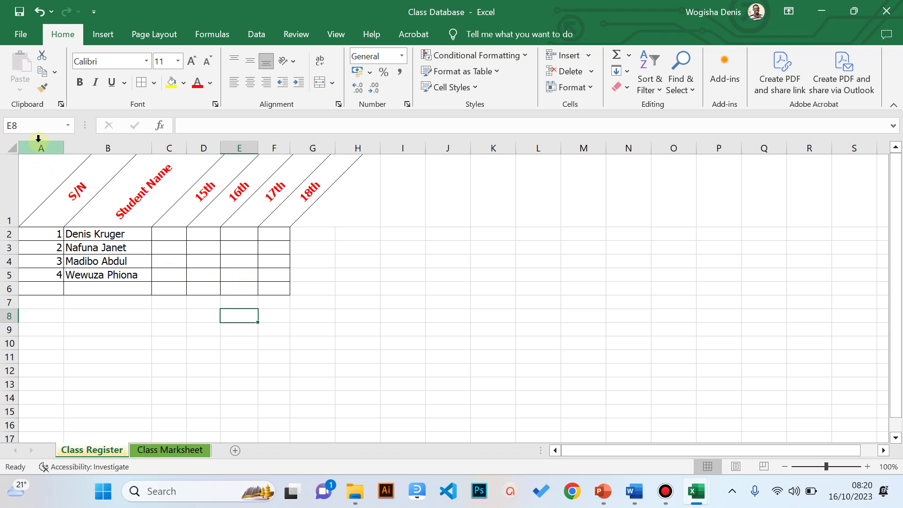
- Set date columns C–F (15th to 18th) to one equal narrow width
left_click_drag(38, 147, 279, 152)
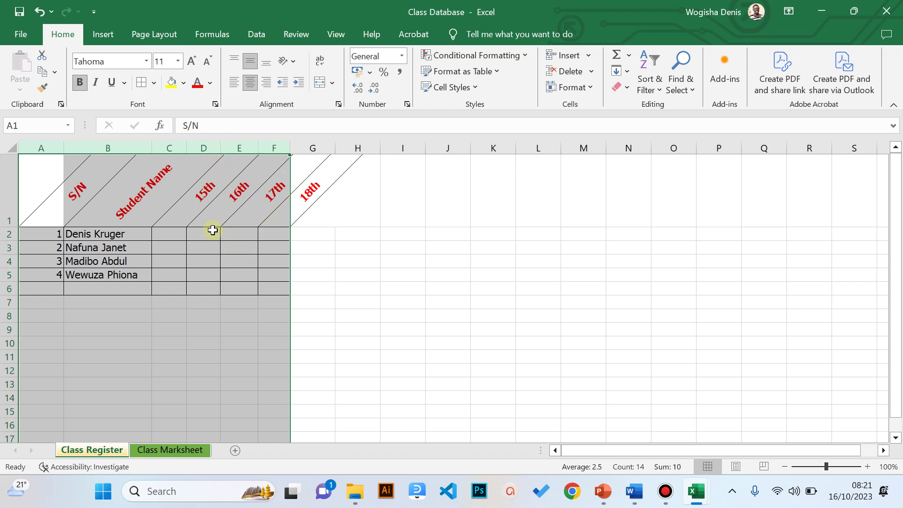
left_click(207, 287)
left_click_drag(176, 141, 270, 160)
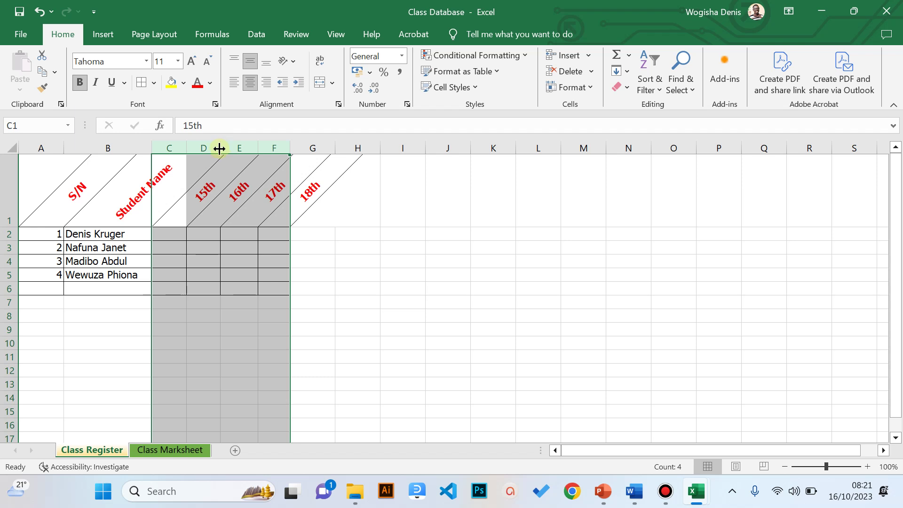
left_click_drag(219, 148, 203, 143)
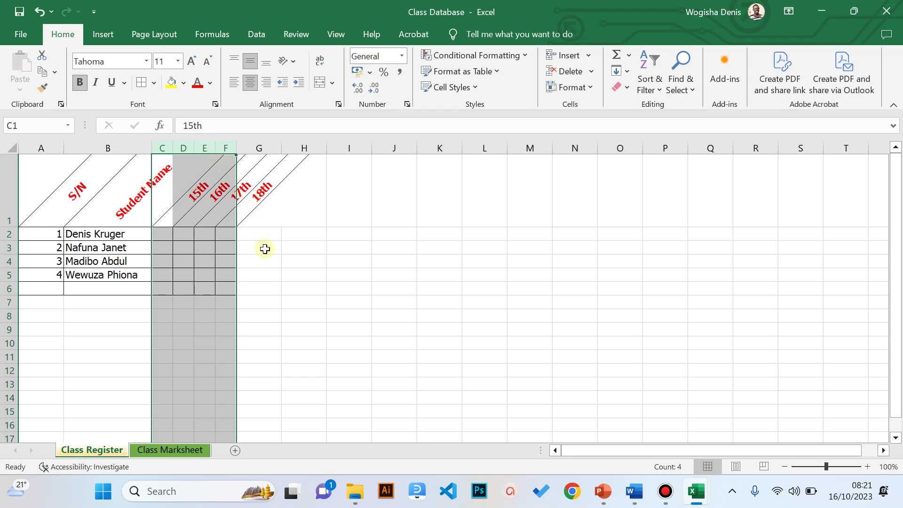
left_click(263, 261)
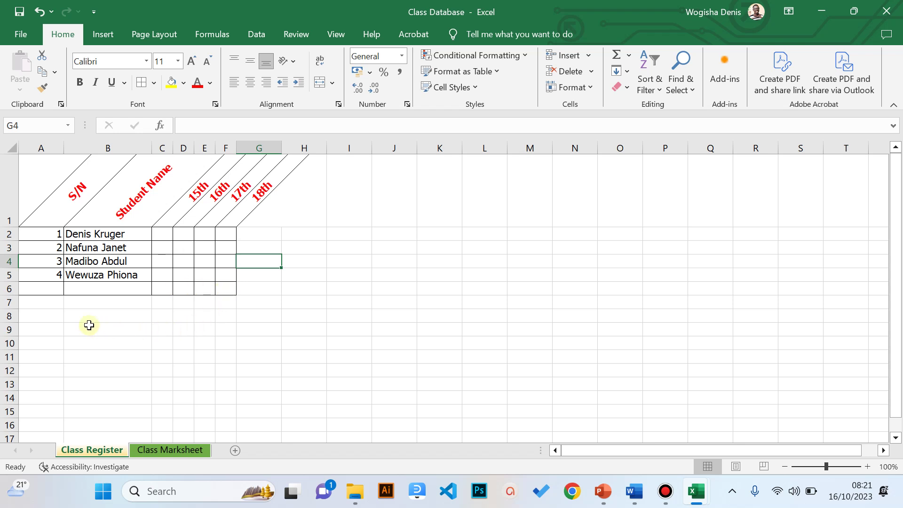
- Make the first student's name in B2 bold with a gold fill
left_click(46, 233)
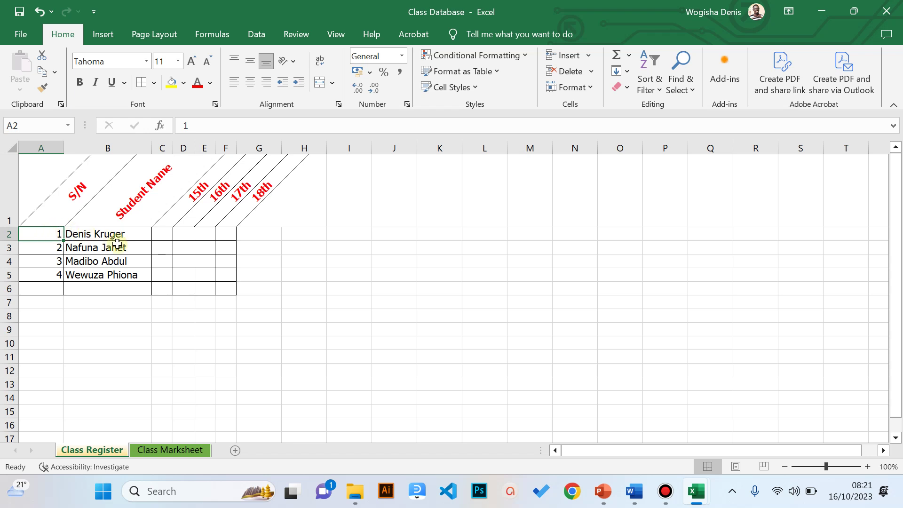
left_click(80, 232)
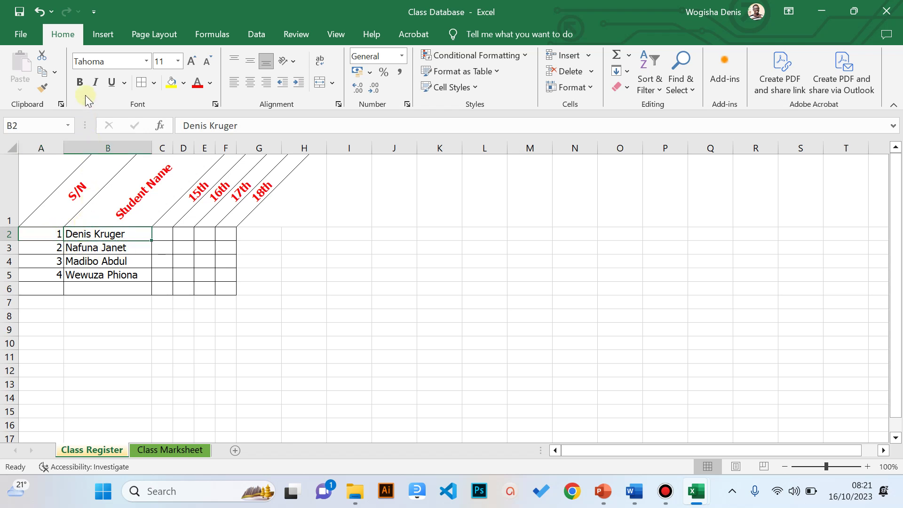
left_click(81, 83)
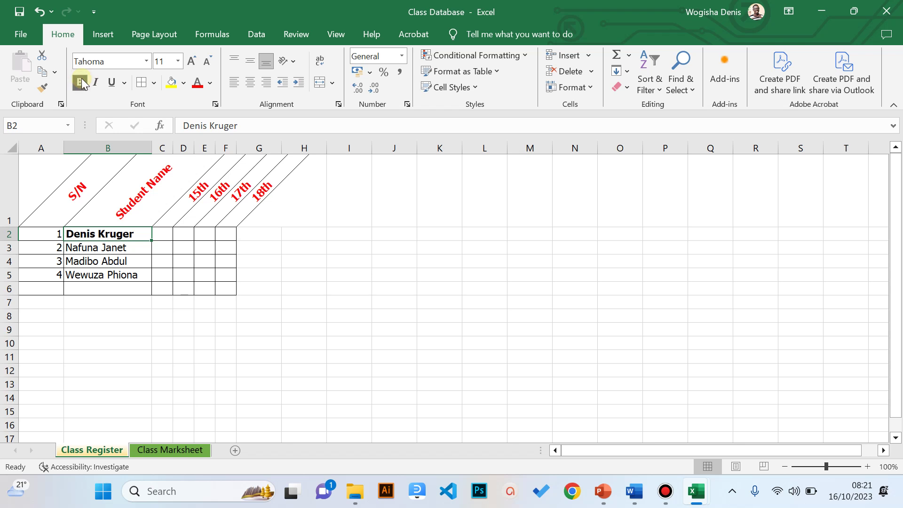
left_click(184, 84)
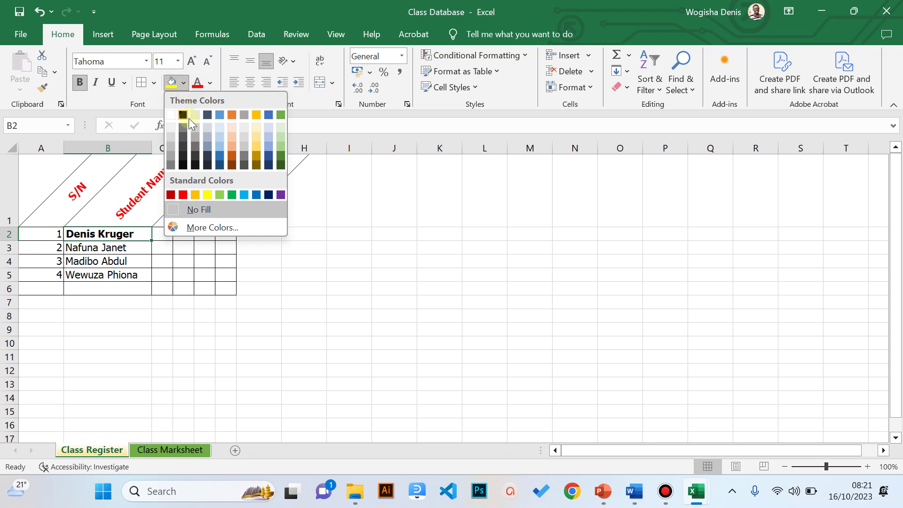
left_click(258, 114)
left_click(167, 362)
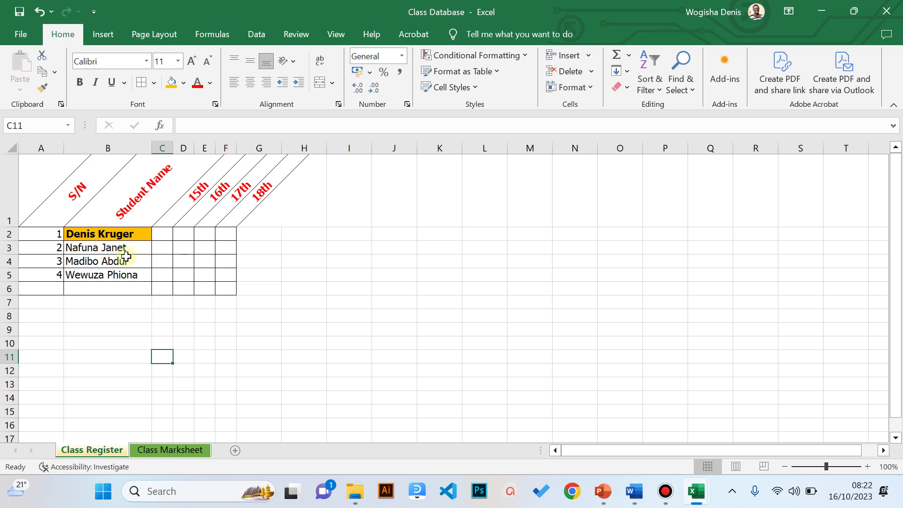
left_click_drag(121, 248, 123, 282)
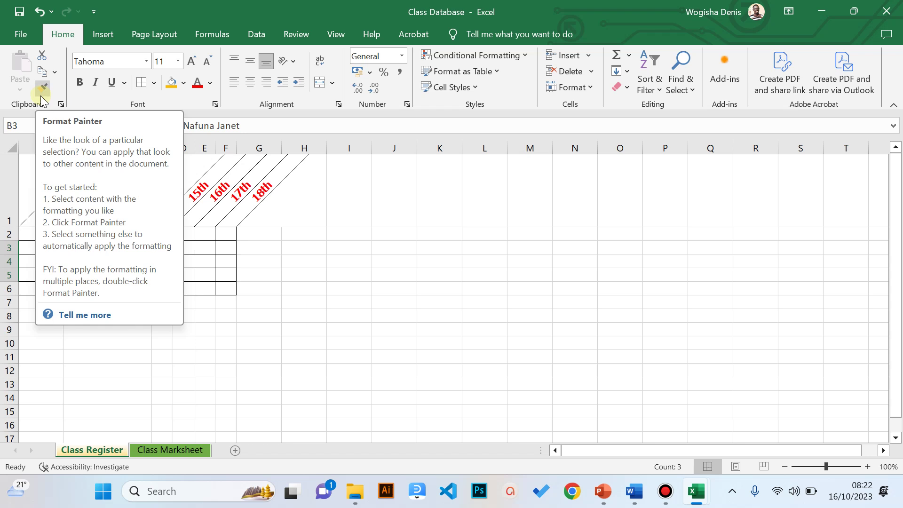
- Copy B2's bold gold formatting onto the names in B3:B5 with Format Painter
left_click(209, 273)
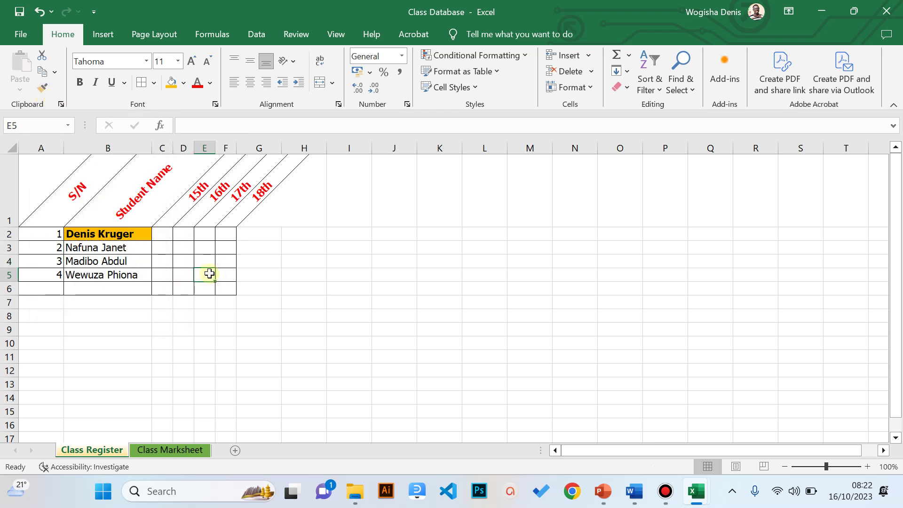
left_click(121, 235)
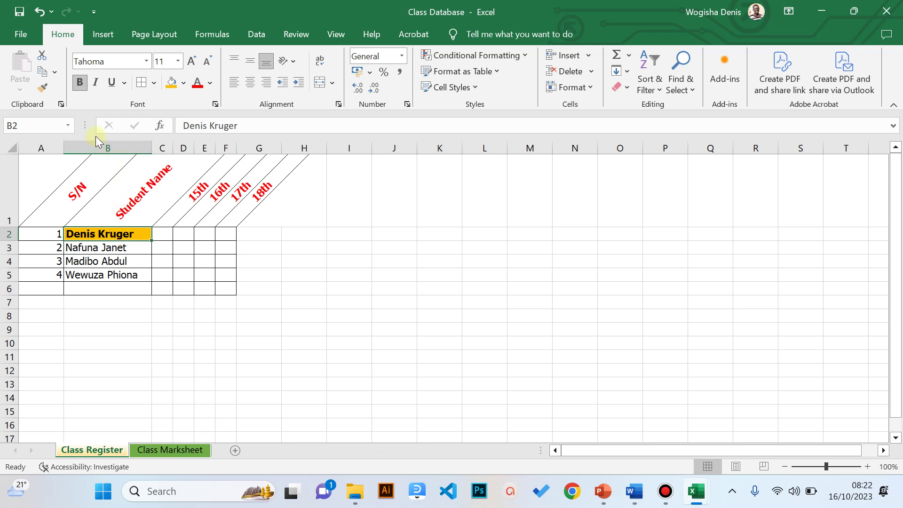
left_click(43, 89)
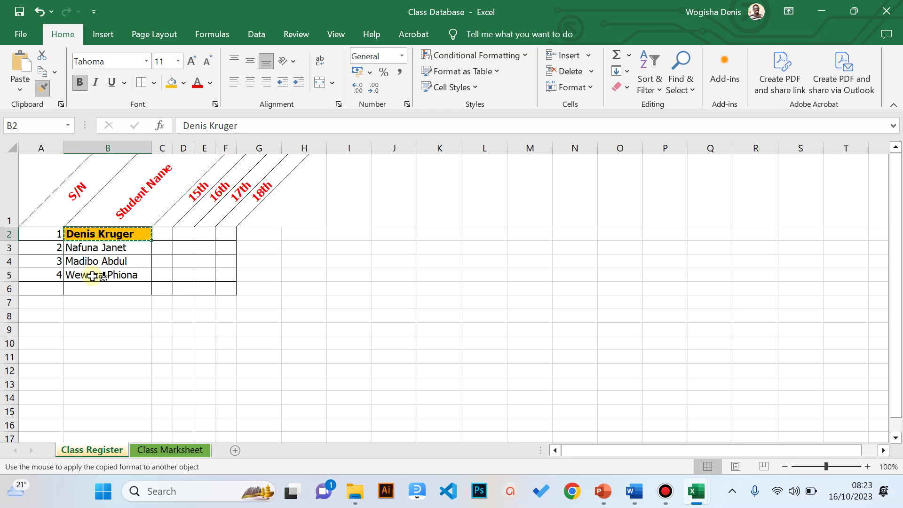
left_click(99, 248)
mouse_move(98, 248)
left_mouse_down()
mouse_move(89, 268)
mouse_move(99, 277)
left_mouse_up()
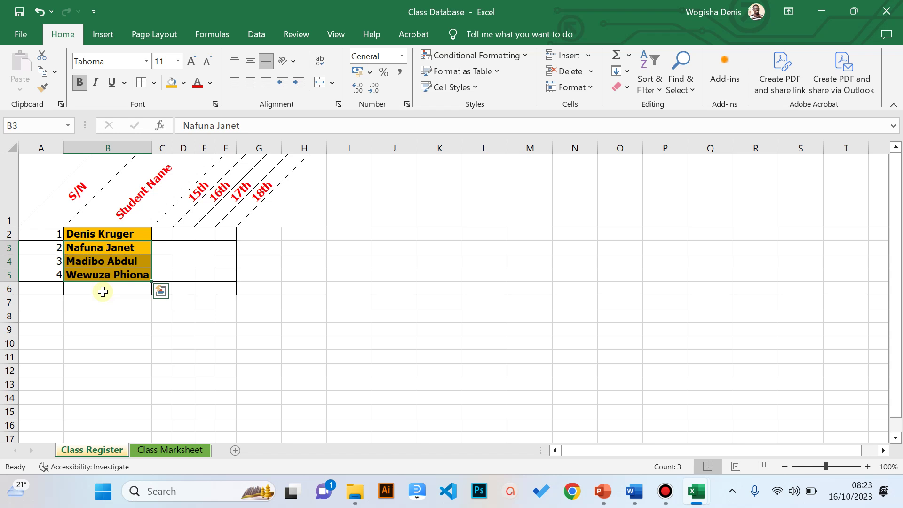
left_click(103, 291)
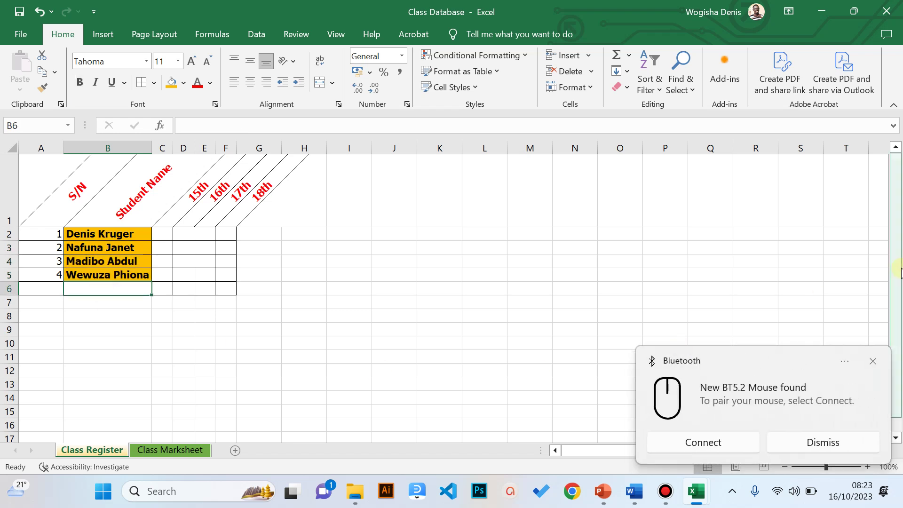
- Enter a sample three-part full name in cell H3, after dismissing the Bluetooth notification
left_click(871, 361)
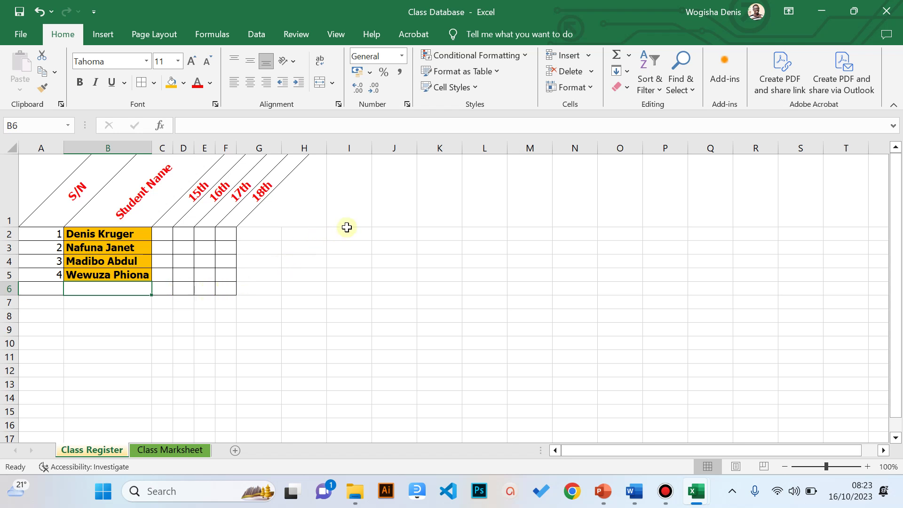
left_click(308, 247)
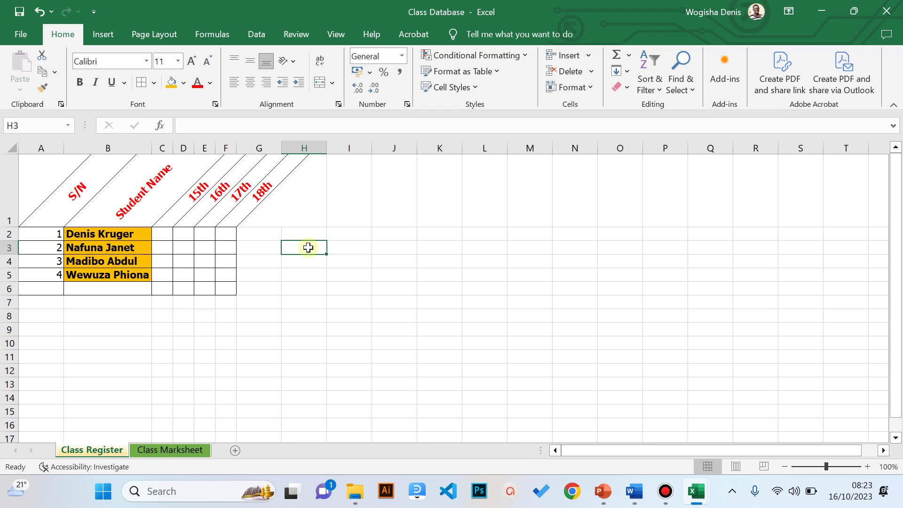
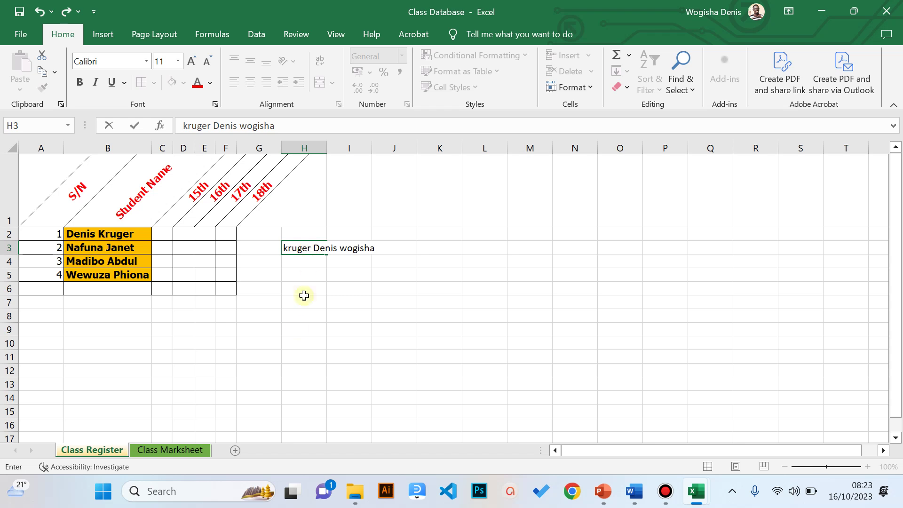
left_click(298, 328)
left_click(302, 247)
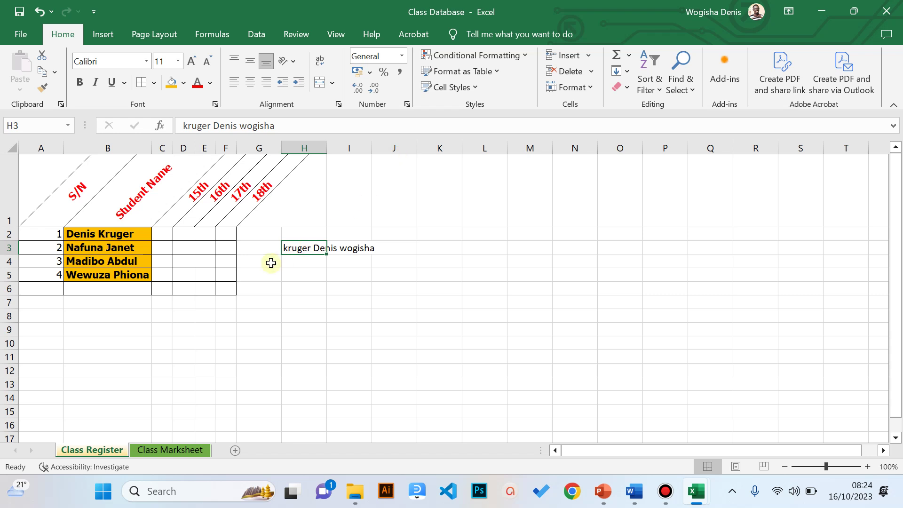
- Turn on Wrap Text for H3 so the name stacks on three lines
left_click(302, 248)
left_click(299, 249)
left_click(323, 60)
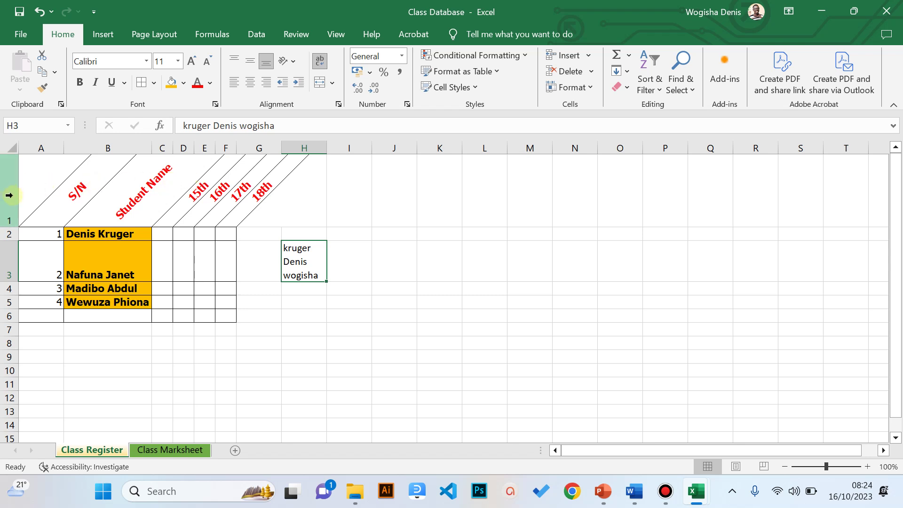
left_click(9, 195)
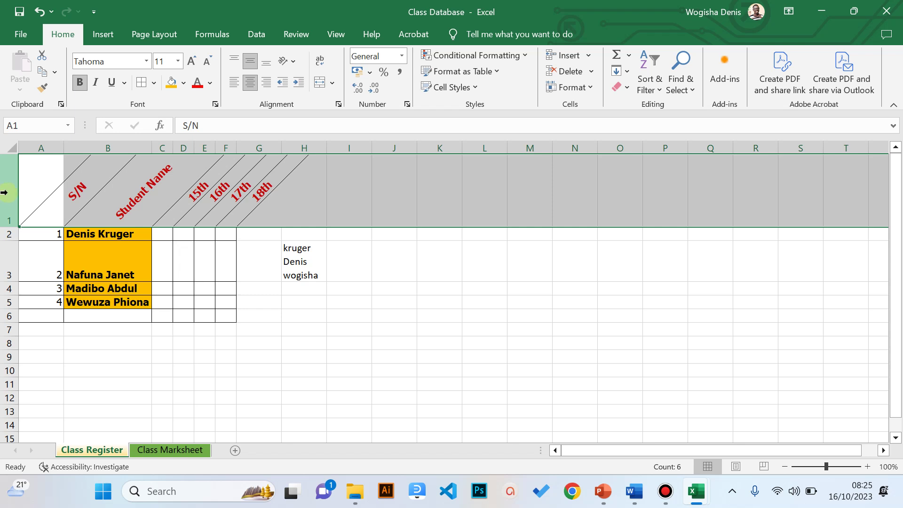
- Insert a blank row above the headings from row 1's shortcut menu, then undo it
right_click(4, 196)
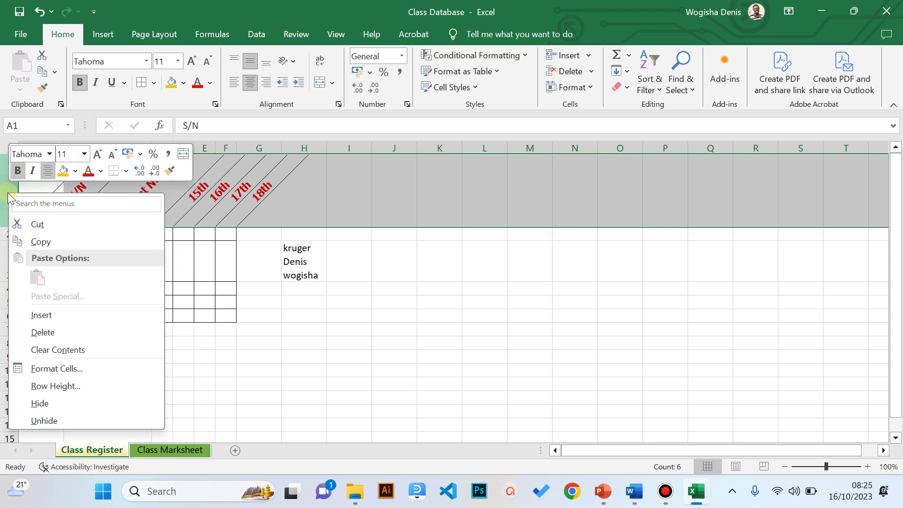
left_click(41, 315)
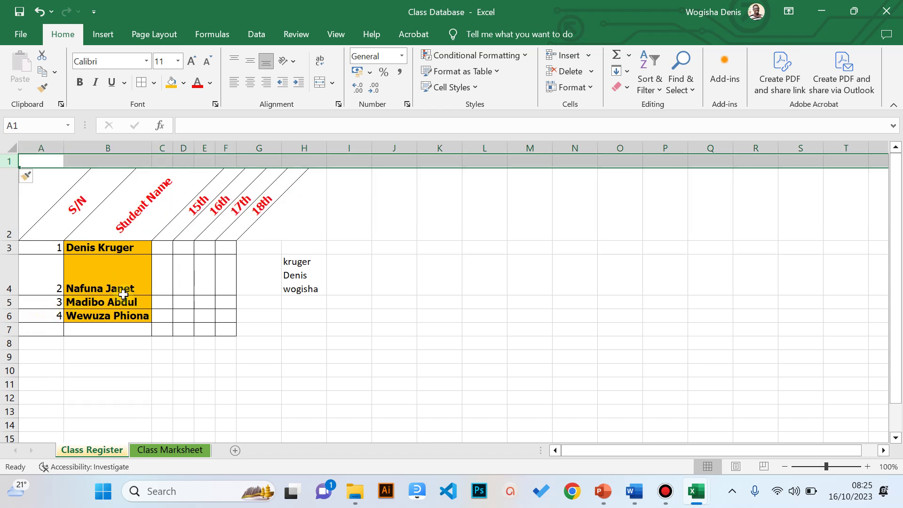
left_click(40, 12)
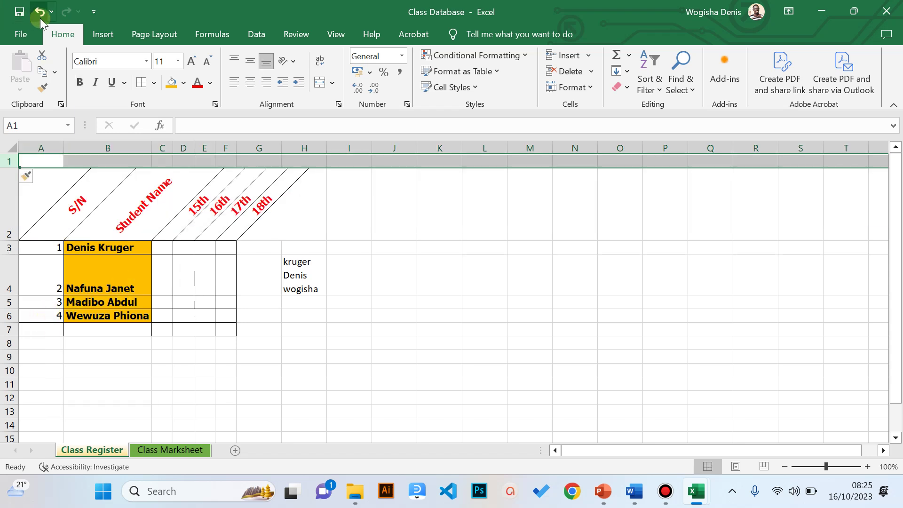
left_click(6, 201)
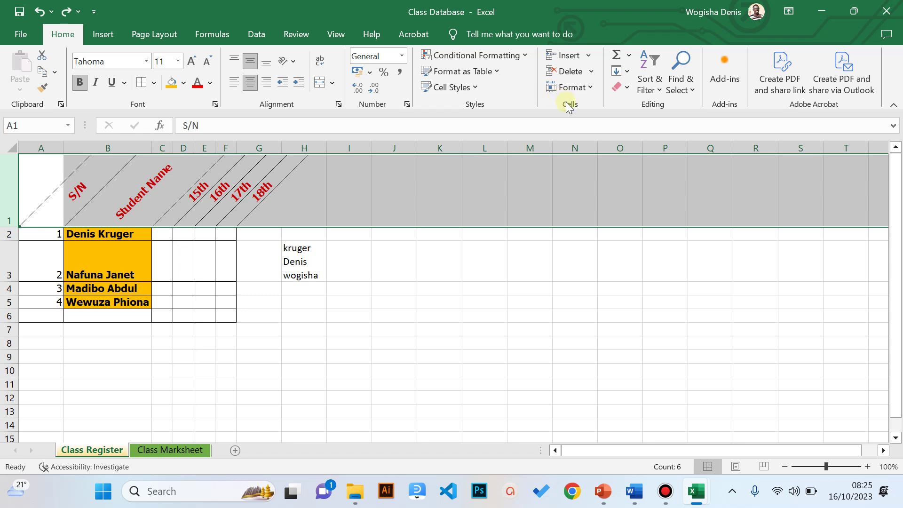
- Insert a sheet row above the headings, moving them down to row 2
left_click(587, 58)
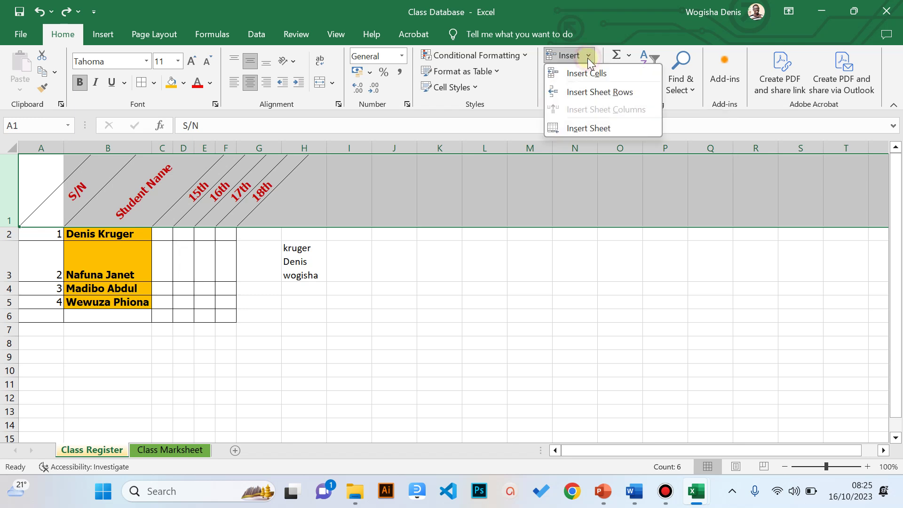
left_click(581, 91)
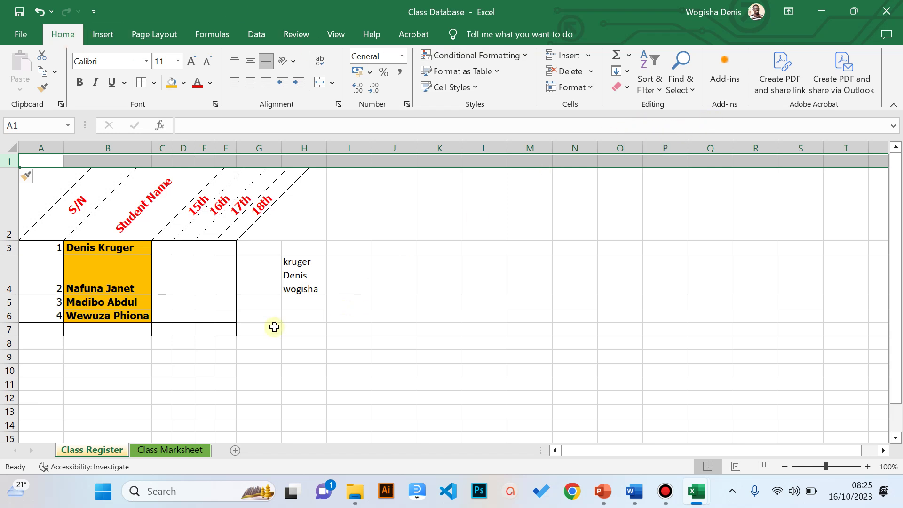
left_click(156, 330)
left_click(206, 290)
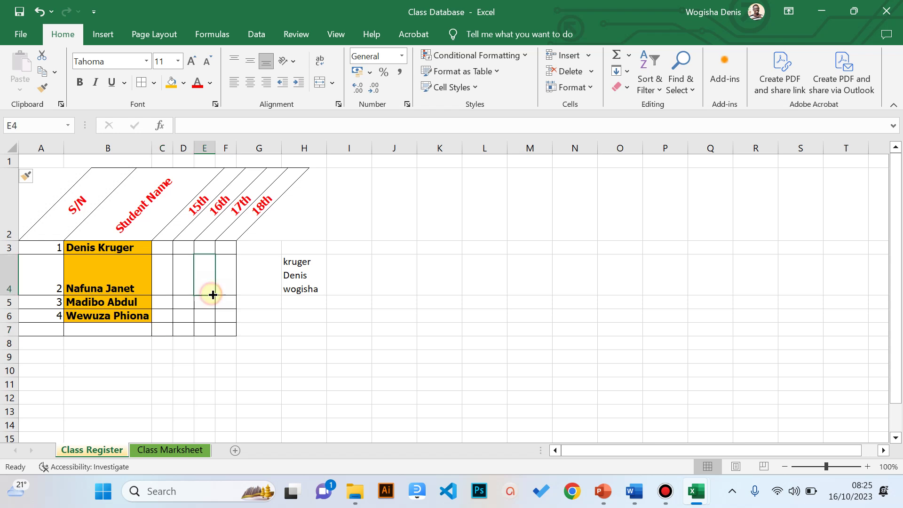
left_click(163, 159)
left_click(183, 148)
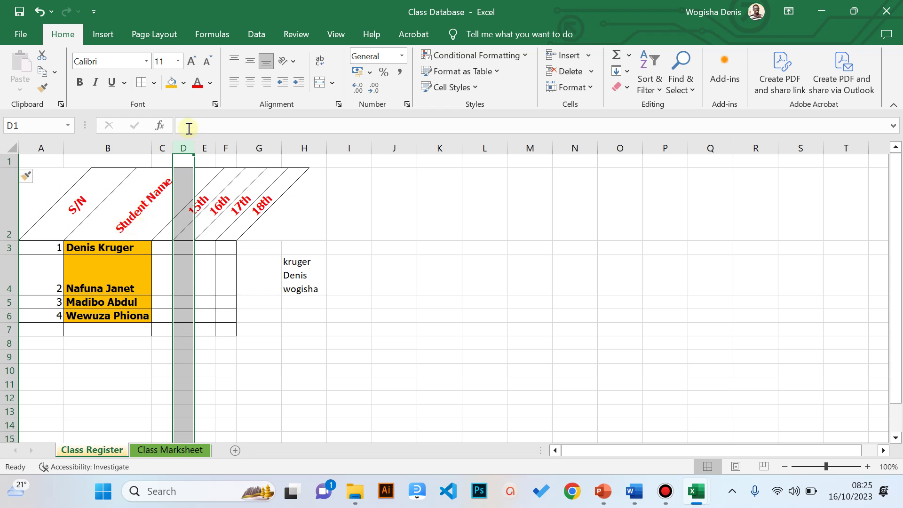
- Insert a new empty column C between Student Name and the 15th column
left_click(167, 145)
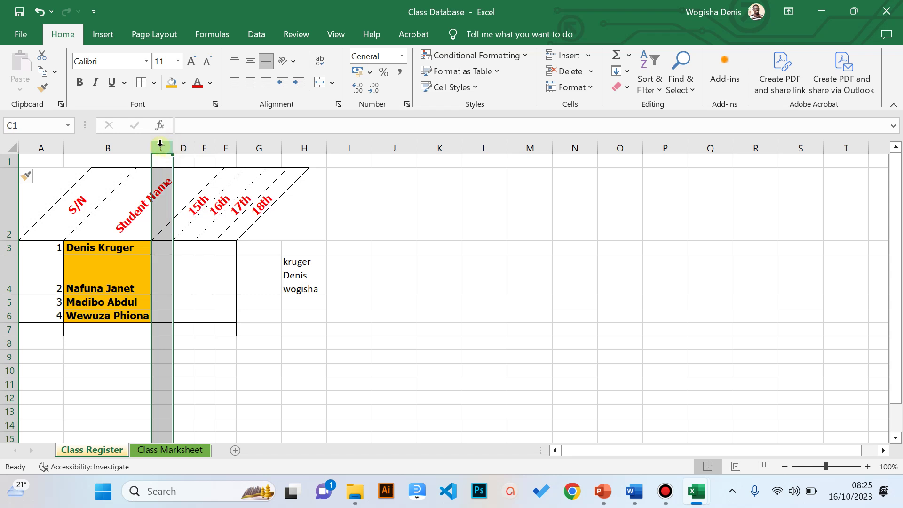
left_click(130, 141)
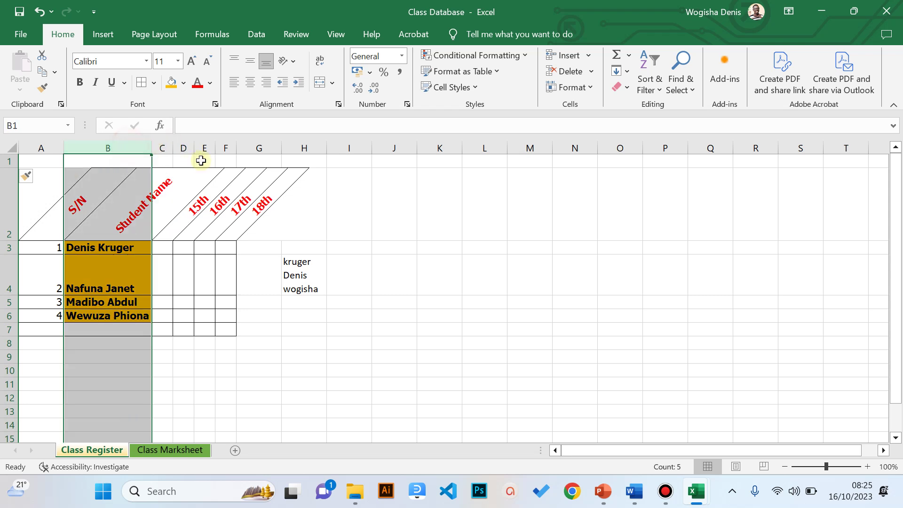
left_click(167, 147)
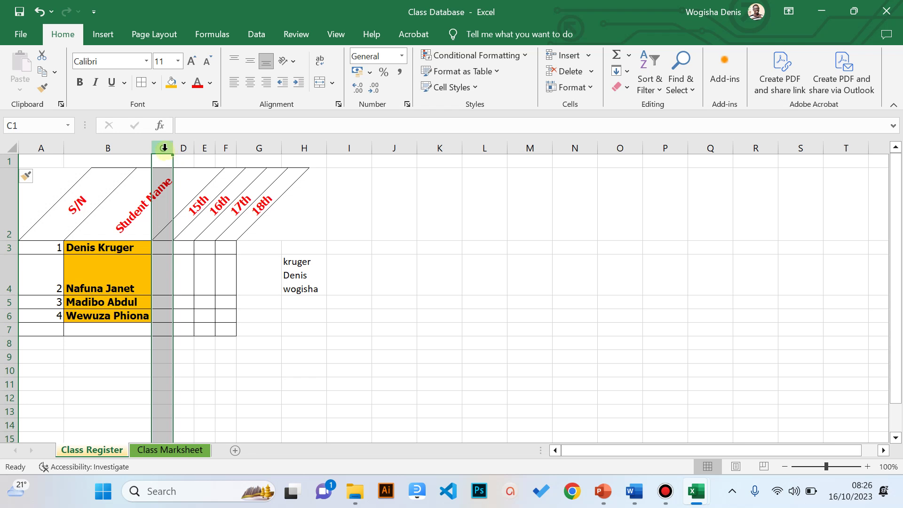
right_click(164, 148)
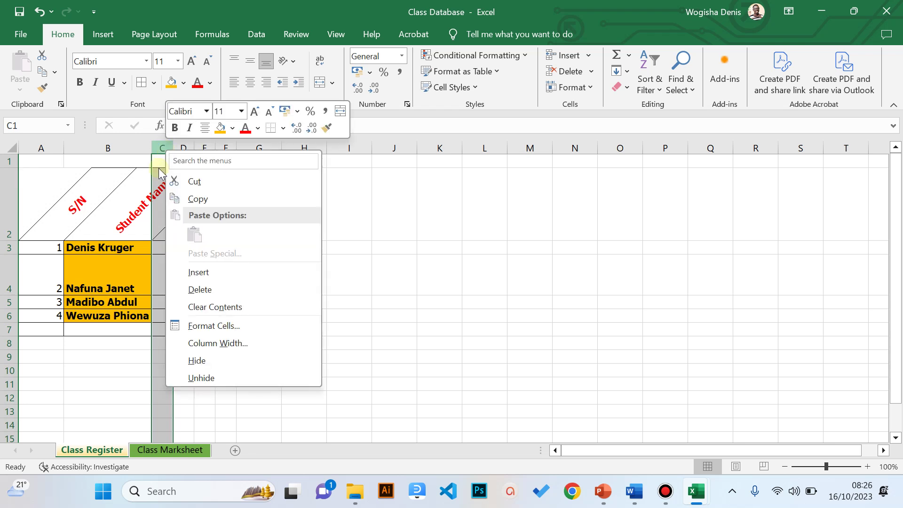
left_click(197, 270)
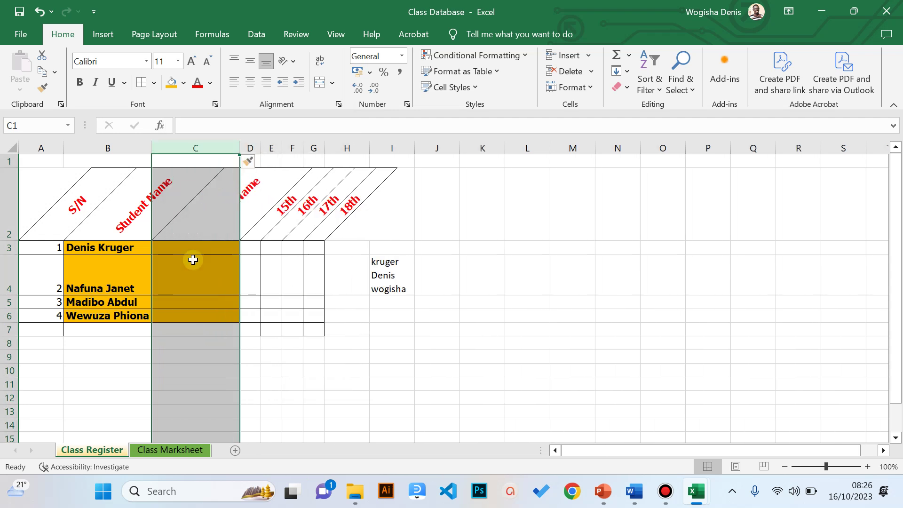
- Head the new column 'class' in C2 and narrow column C to about 6
left_click(211, 219)
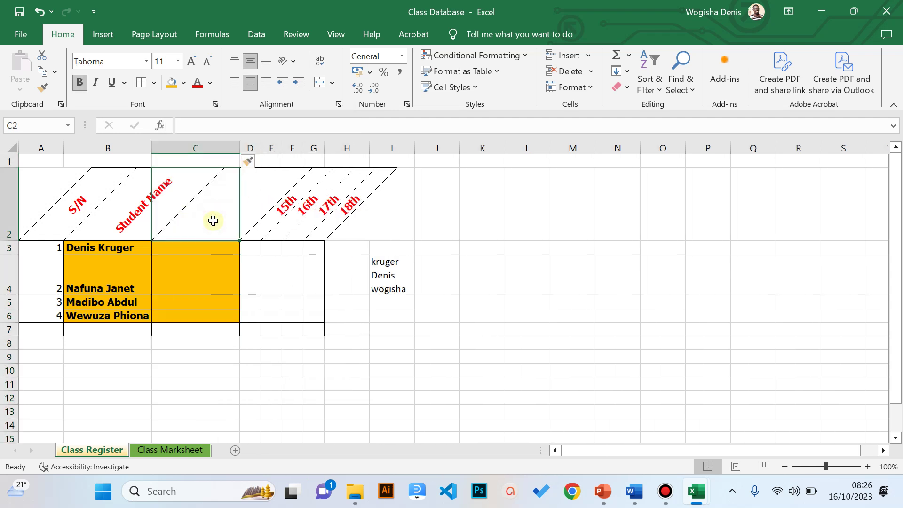
type("class")
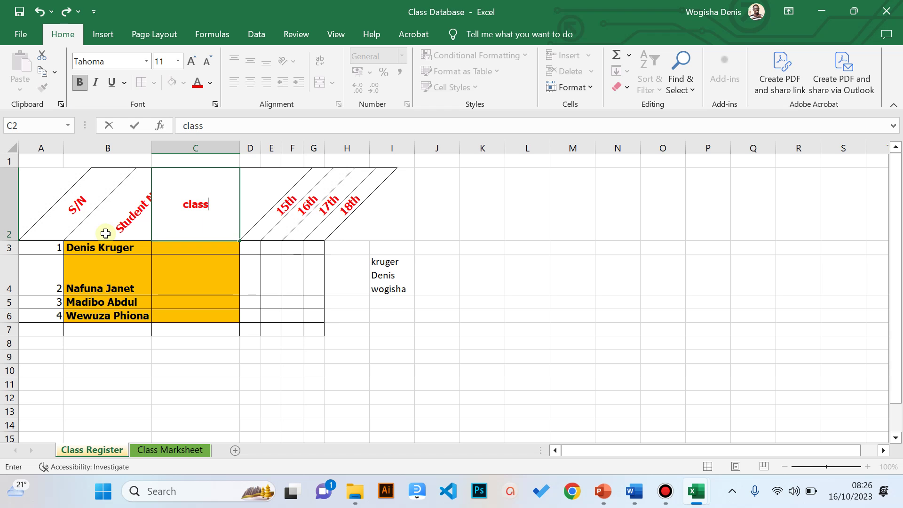
left_click(252, 341)
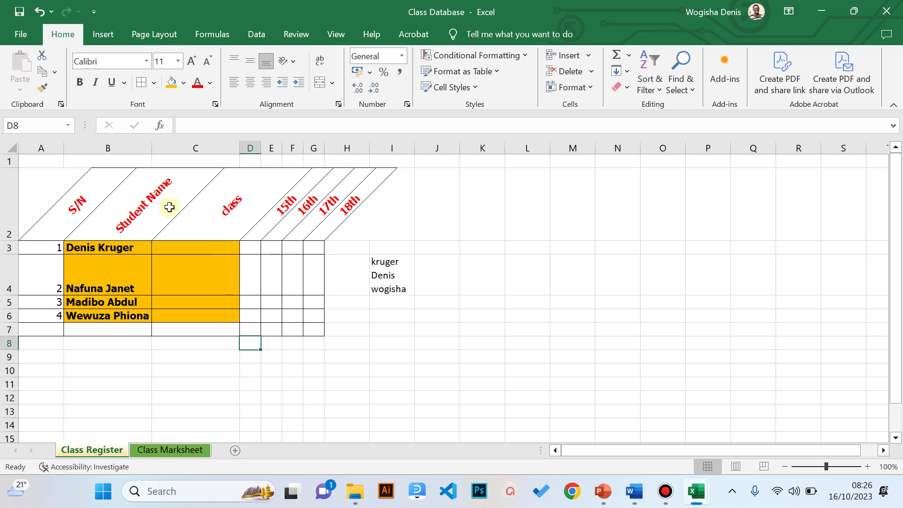
left_click(181, 247)
left_click_drag(239, 147, 186, 147)
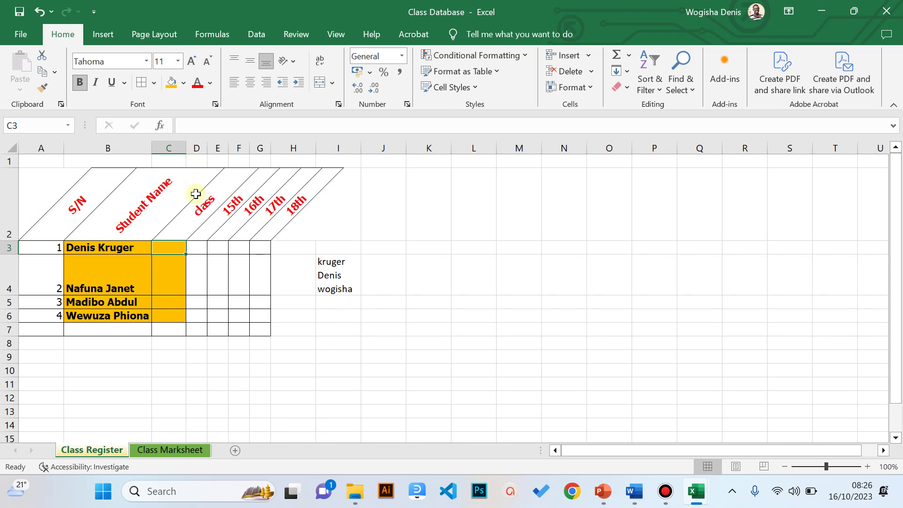
- Merge and centre cells A1 through I1 into one wide title cell above the headers
left_click(43, 161)
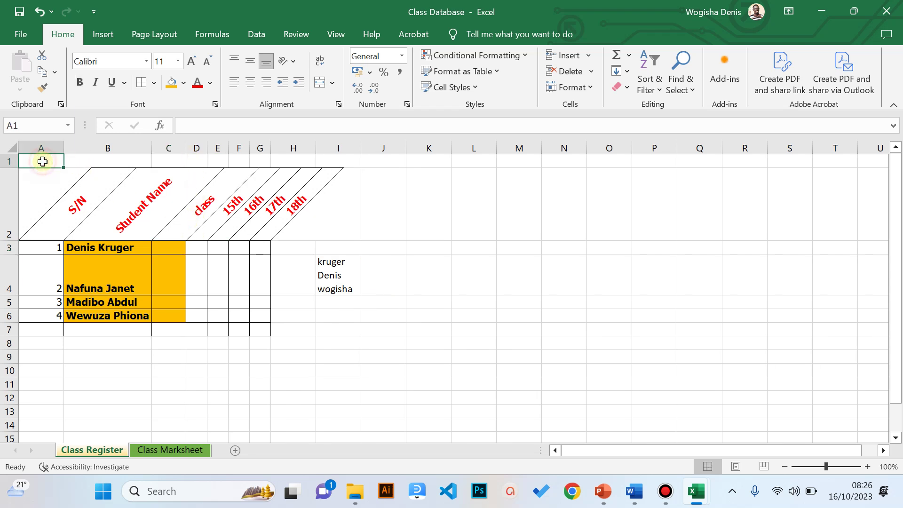
left_click_drag(42, 162, 332, 156)
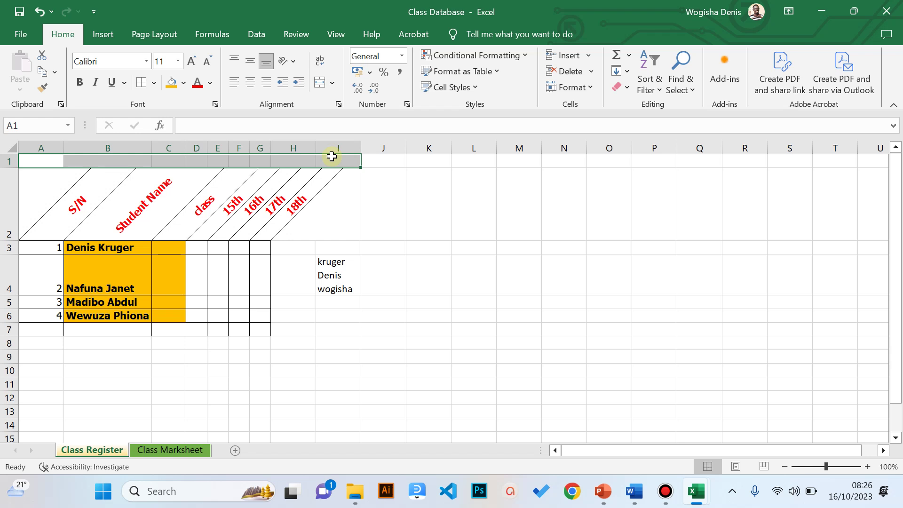
left_click(354, 227)
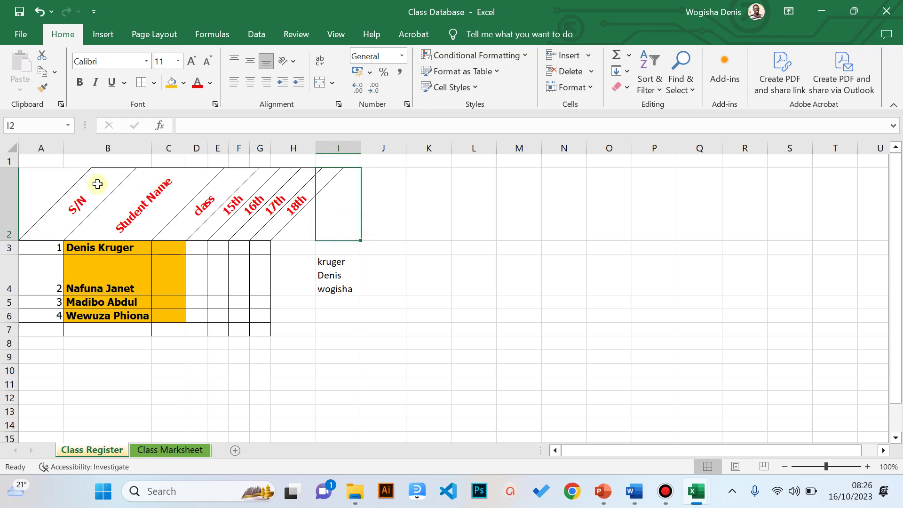
left_click_drag(40, 158, 335, 151)
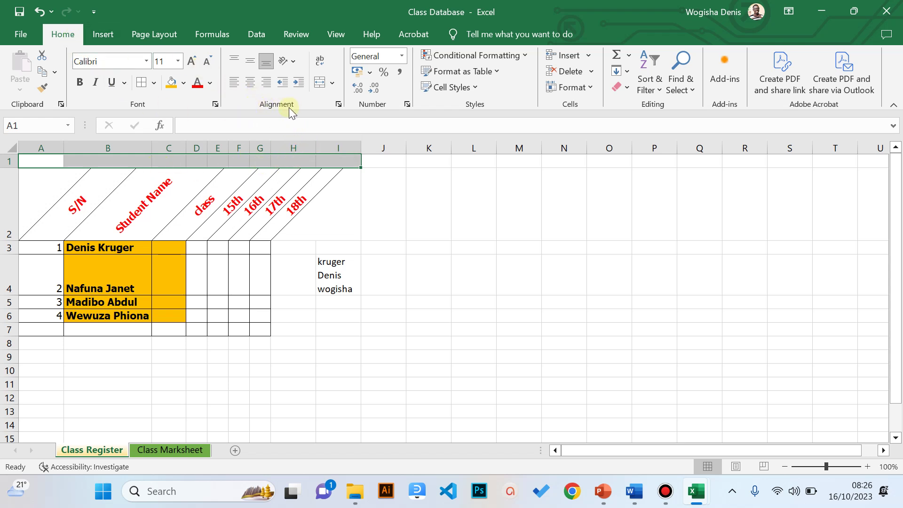
left_click(319, 84)
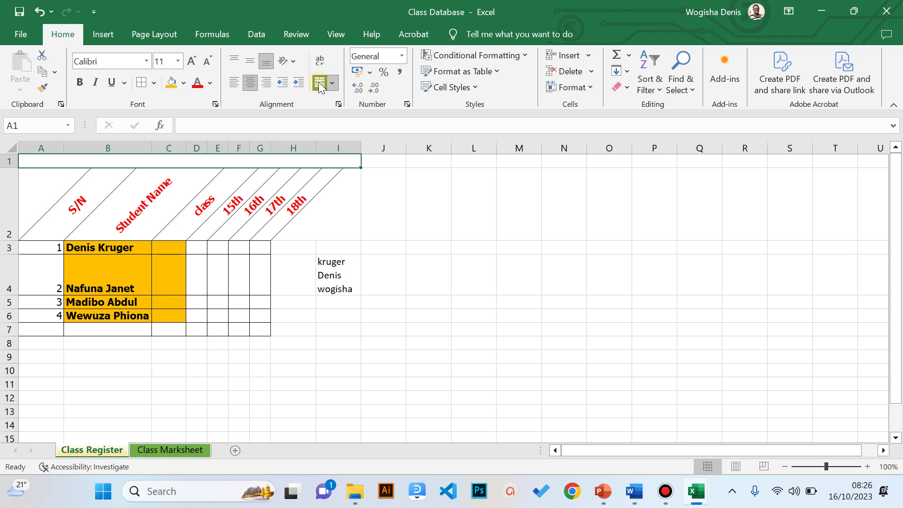
- Enter the title 'P.1 CLASS REGISTER' in the merged A1 cell
type("p.1")
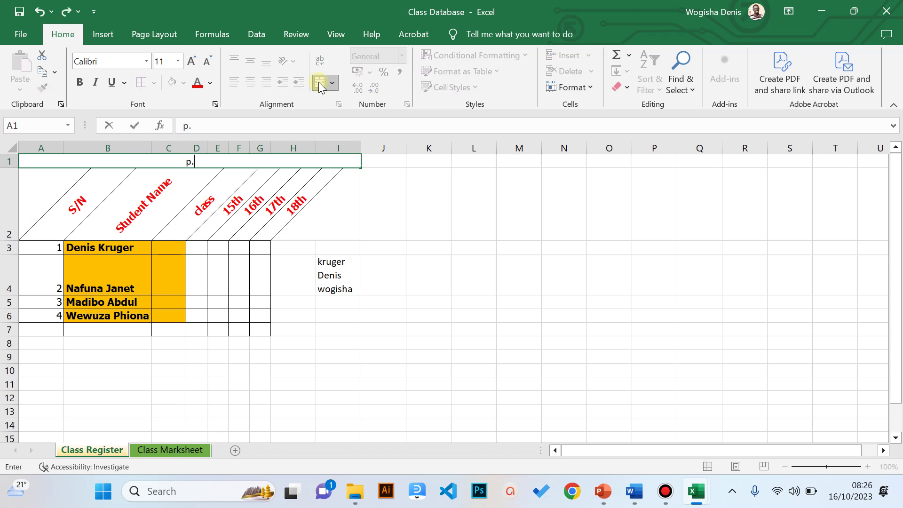
key("BackSpace")
key("BackSpace")
key("BackSpace")
type("P.1 CLASS REGISTER")
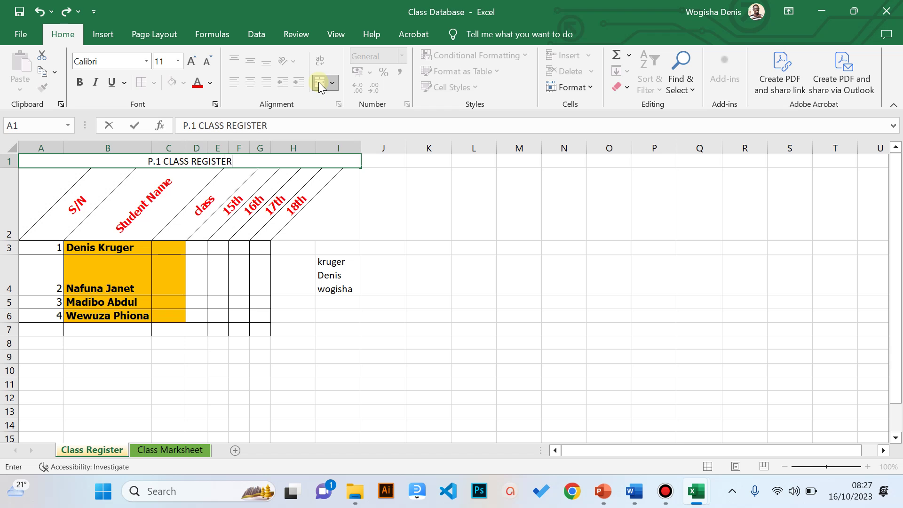
key("Return")
key("Up")
- Make the title bold 18-point Book Antiqua
left_click(80, 82)
left_click(143, 61)
type("Book Antiqua")
key("Return")
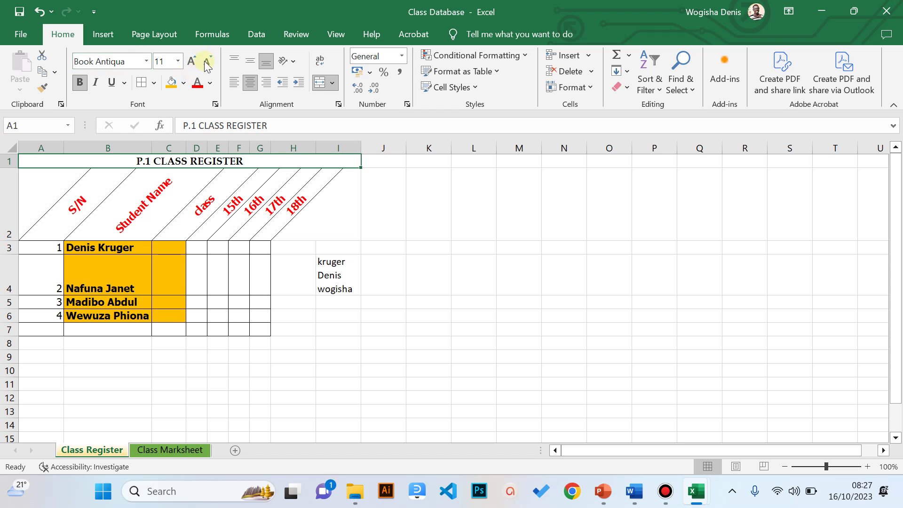
left_click(191, 62)
left_click(191, 62)
left_click(191, 62)
left_click(191, 62)
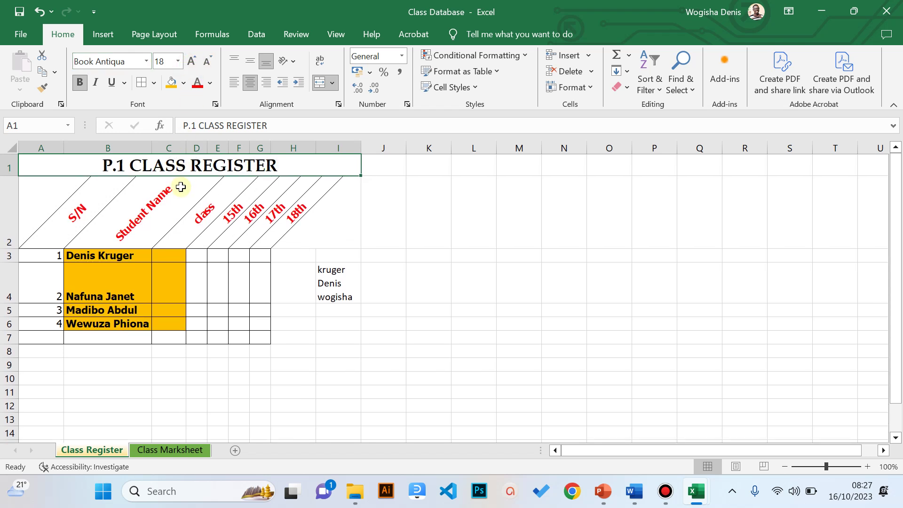
left_click(207, 61)
- Enter P.1 as the first student's class in cell C3
left_click(173, 243)
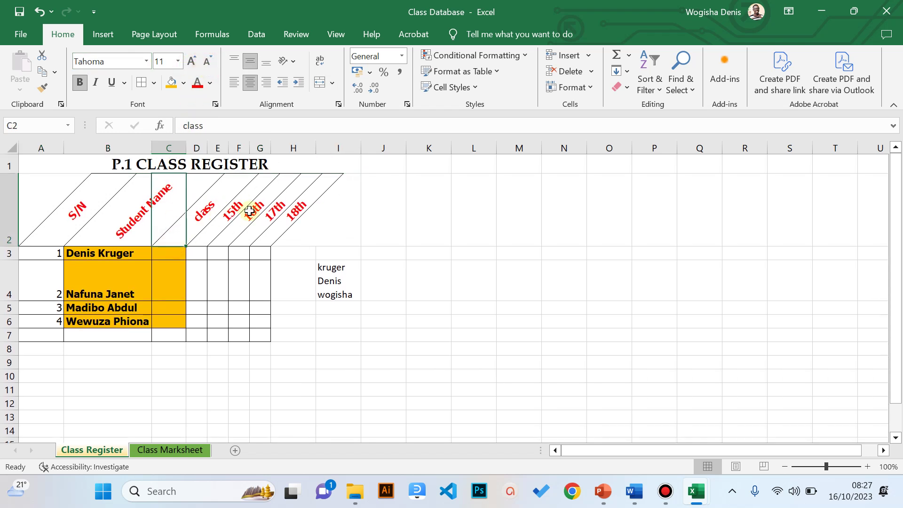
left_click(250, 232)
left_click_drag(268, 354, 267, 363)
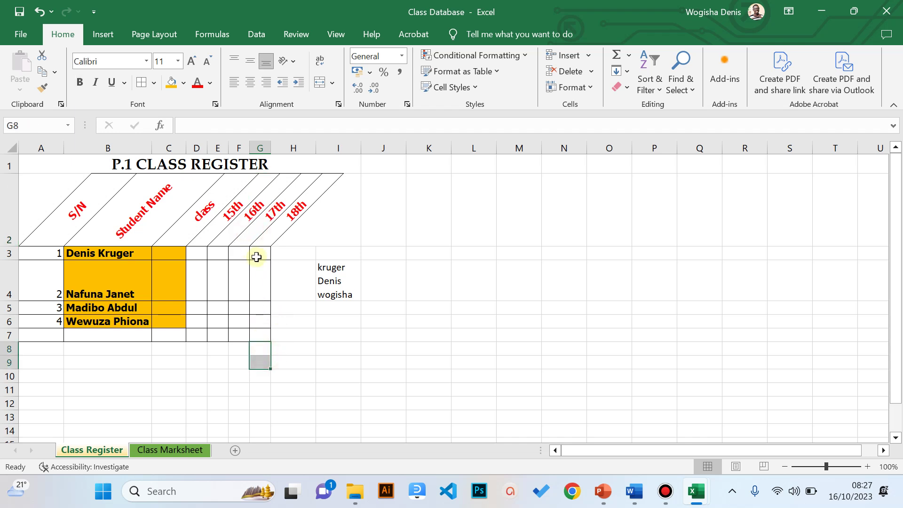
left_click(175, 400)
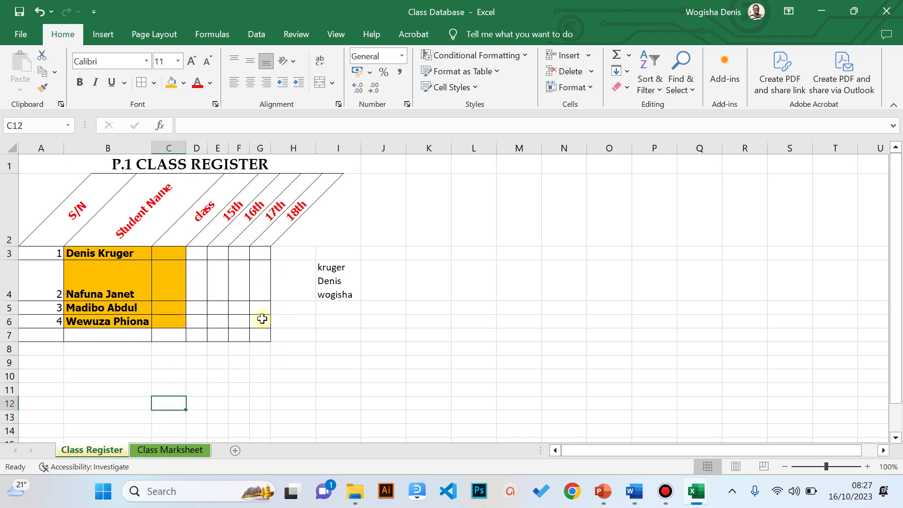
left_click(217, 361)
left_click(181, 254)
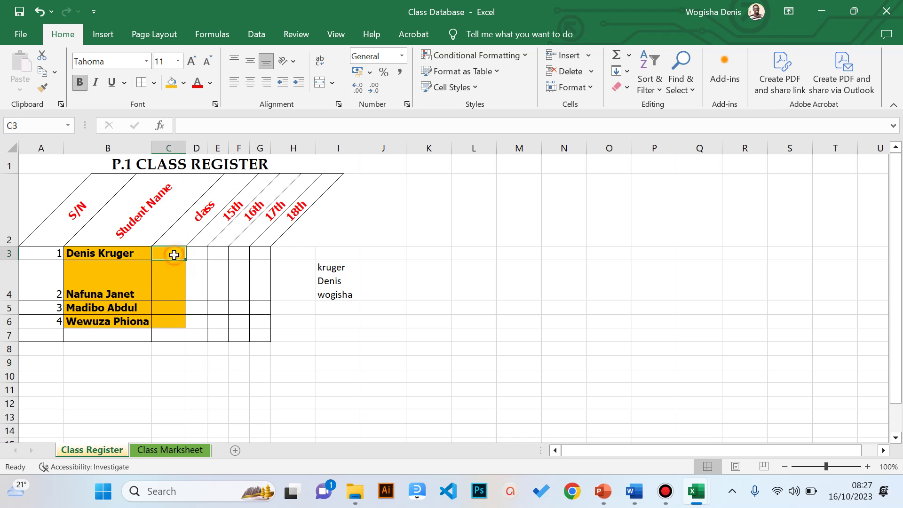
type("P.1")
key("Return")
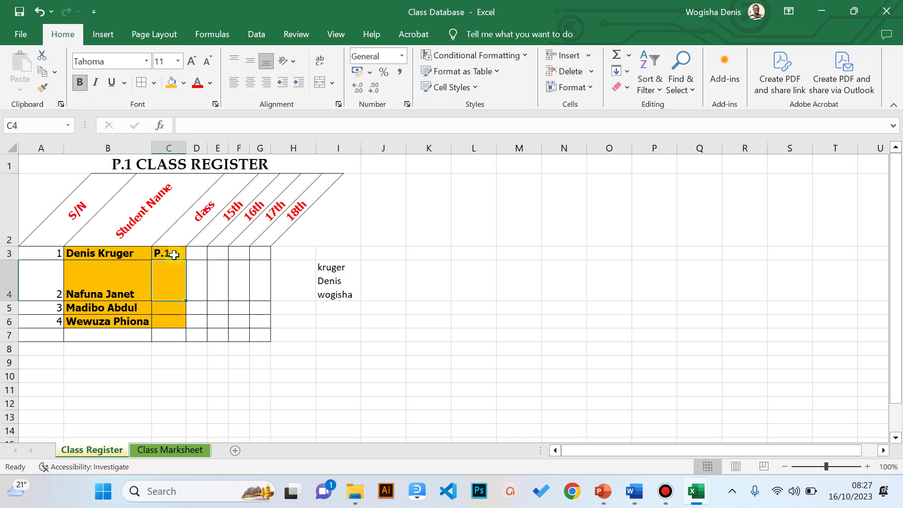
- Copy P.1 from C3 into C4:C6, then go to the Class Marksheet sheet
left_click(173, 255)
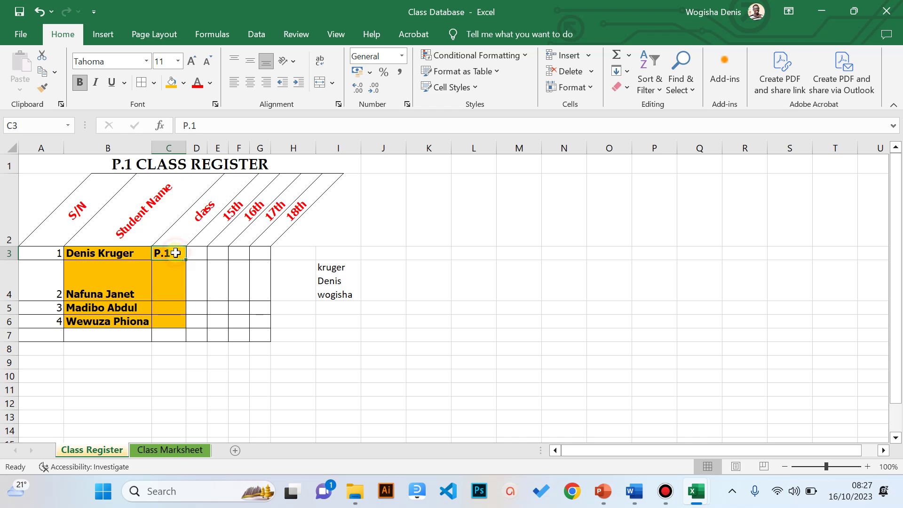
left_click(42, 72)
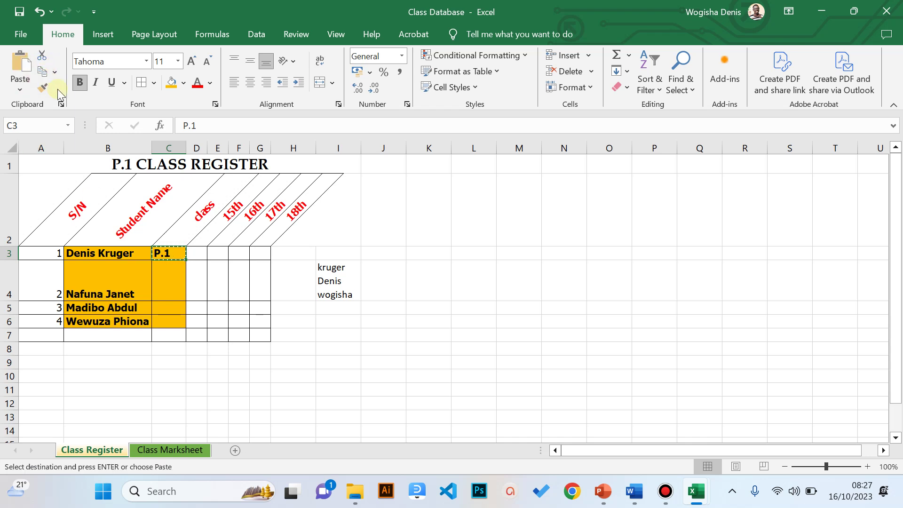
left_click_drag(168, 273, 167, 321)
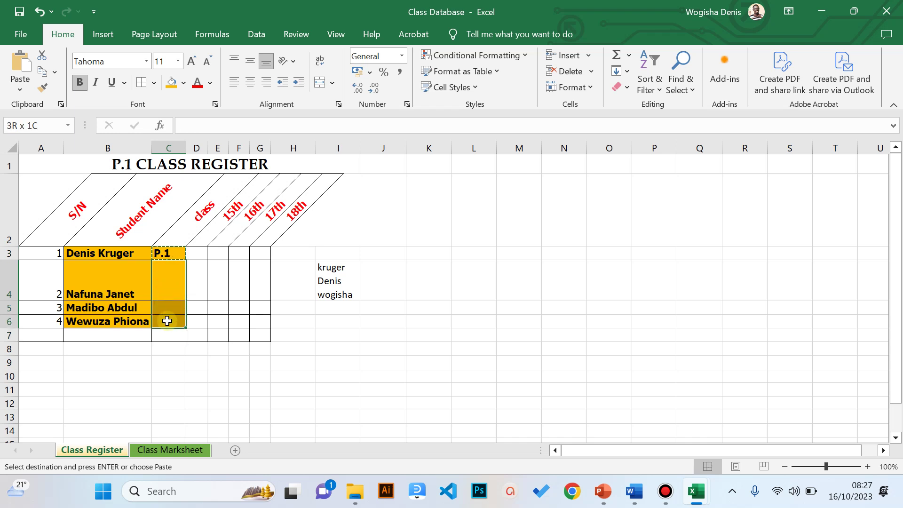
left_click(21, 66)
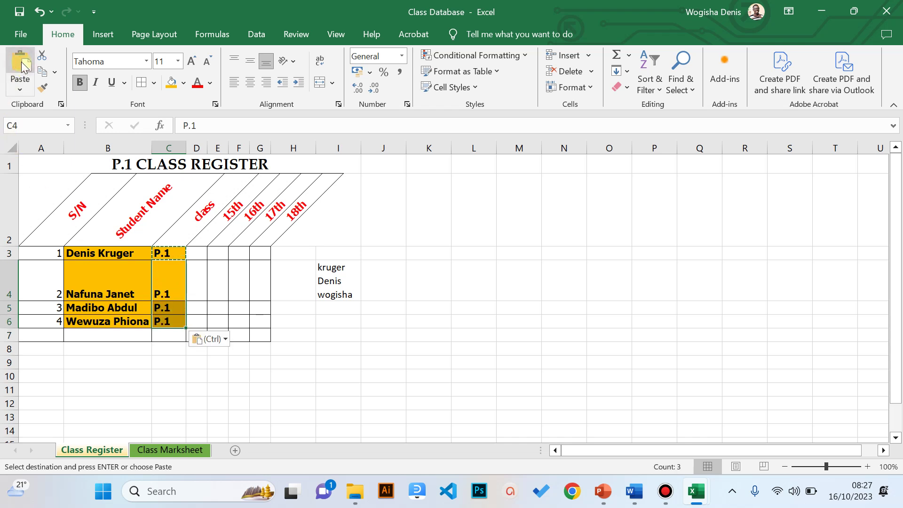
left_click(195, 285)
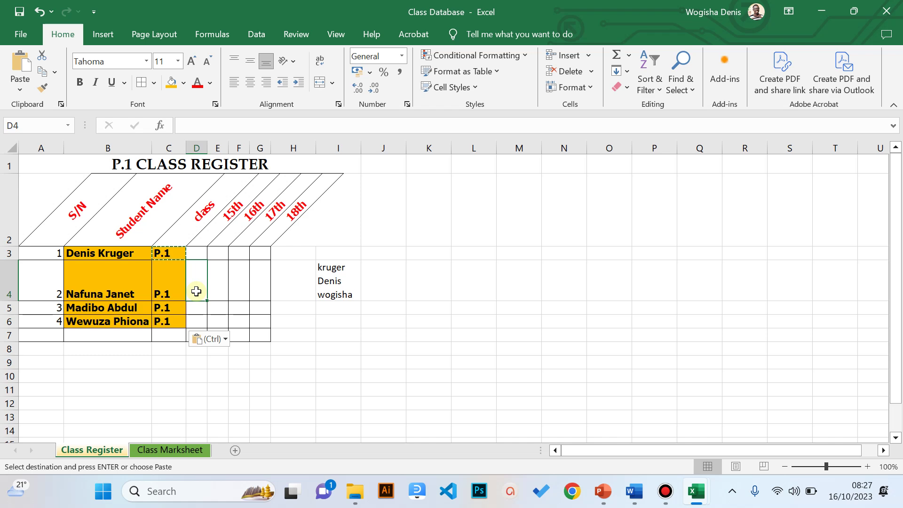
left_click(173, 450)
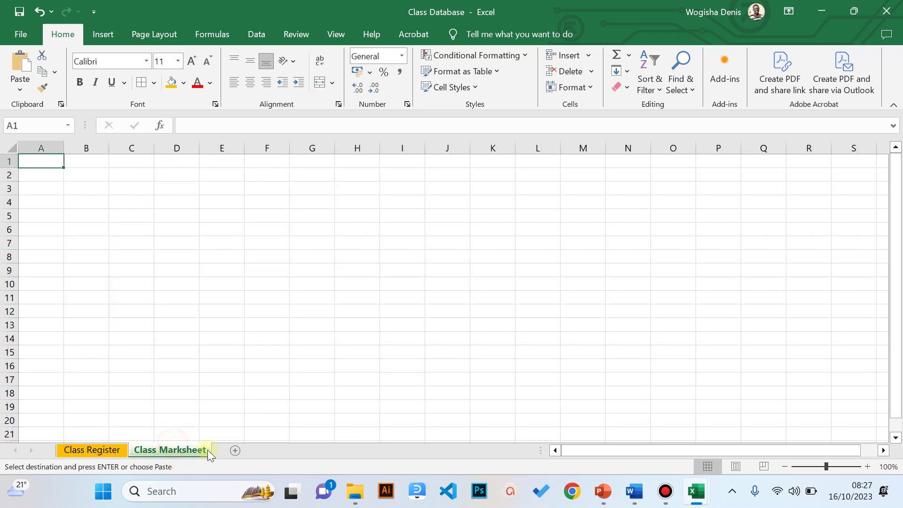
- Present Excel Basics from slide 8 to the first bullet of 'Using Basic Formulae & Functions'
left_click(605, 492)
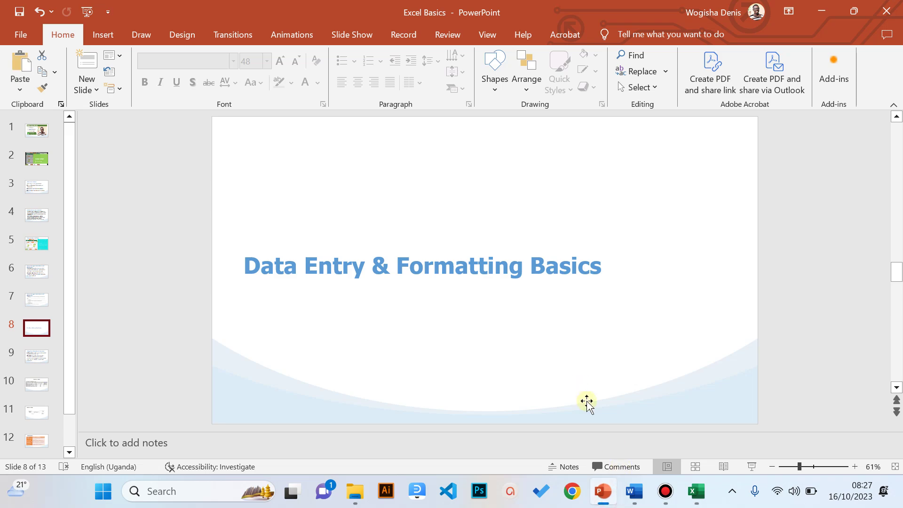
left_click(751, 467)
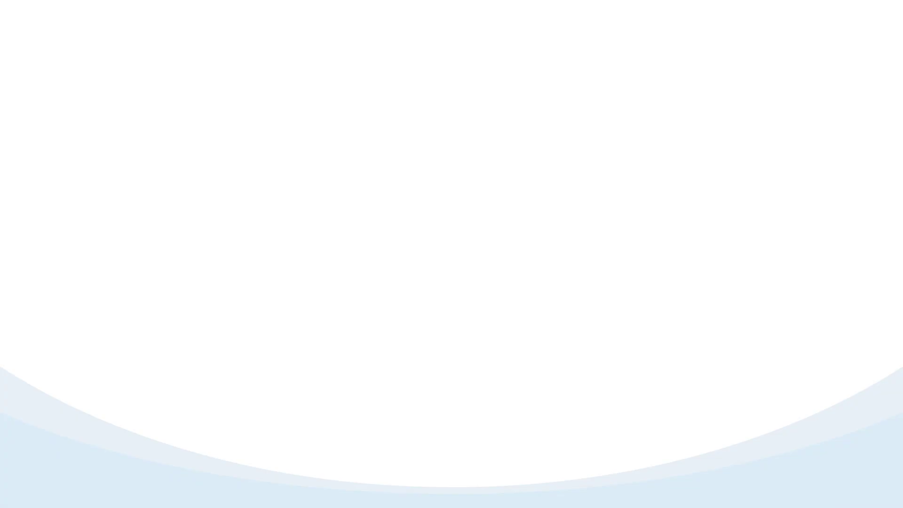
key("Right")
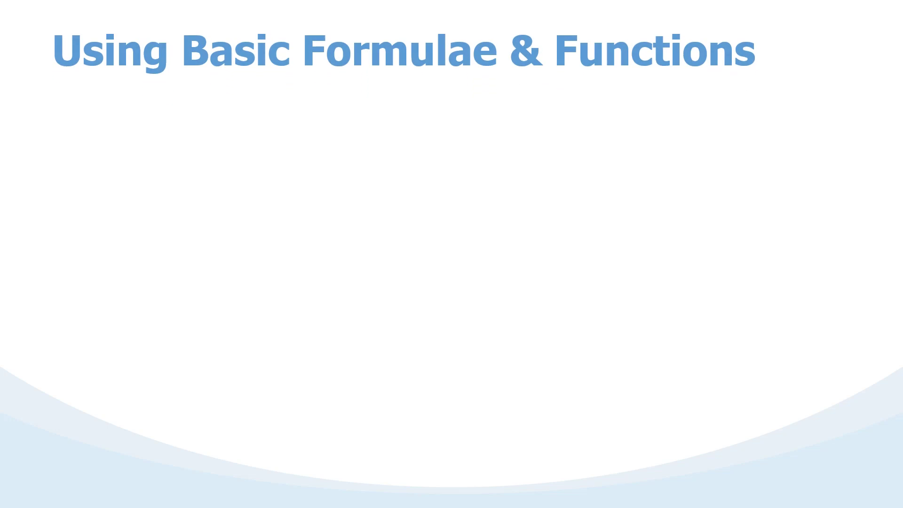
key("Right")
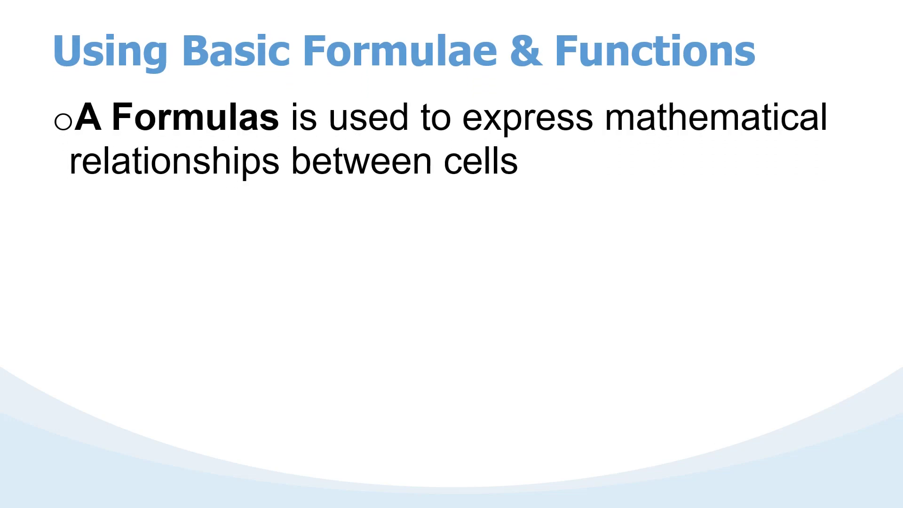
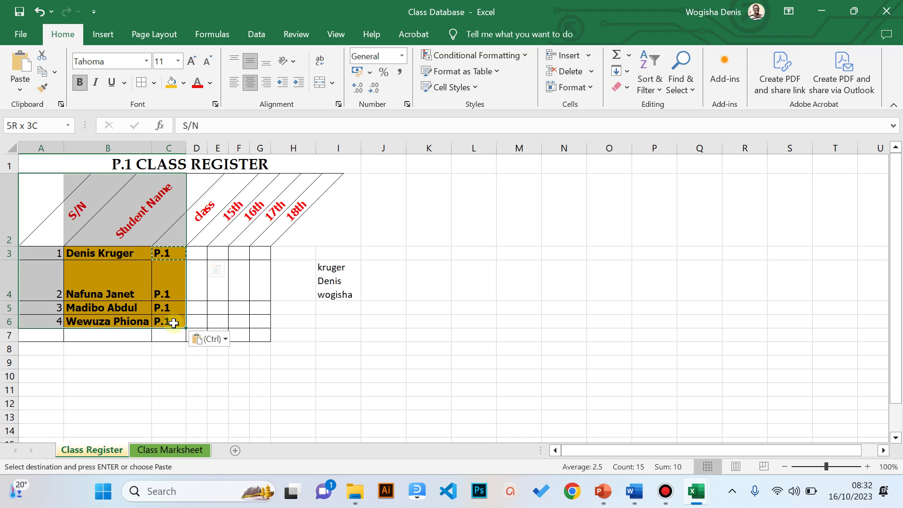
- Copy the register's heading and four student rows (A2:C6) and switch to Class Marksheet
left_click_drag(174, 323, 173, 323)
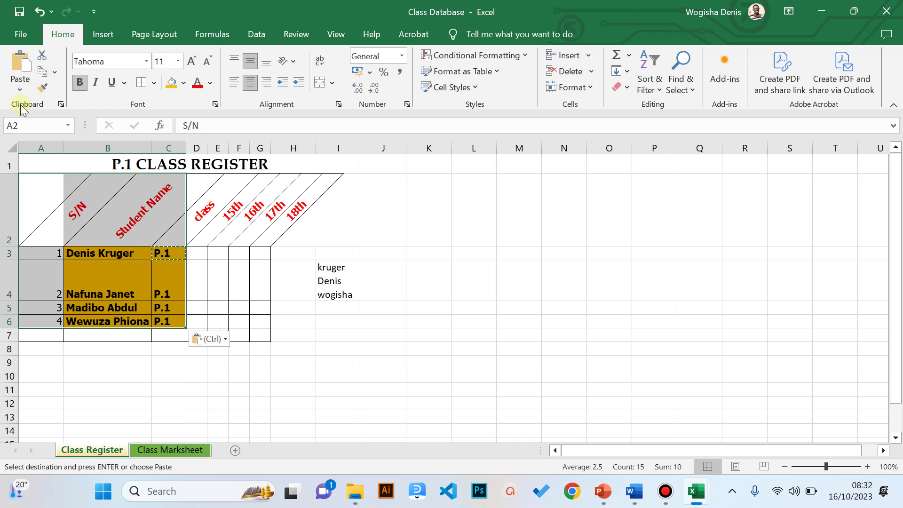
left_click(45, 87)
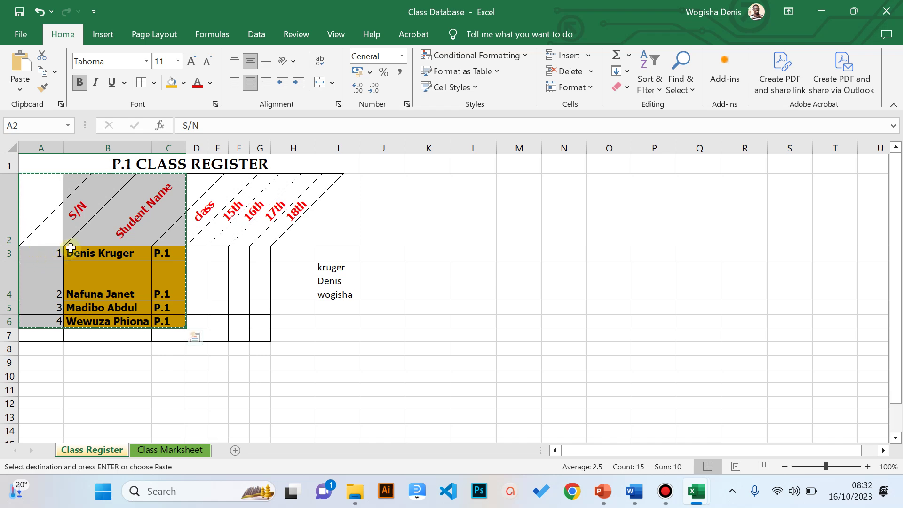
left_click(153, 450)
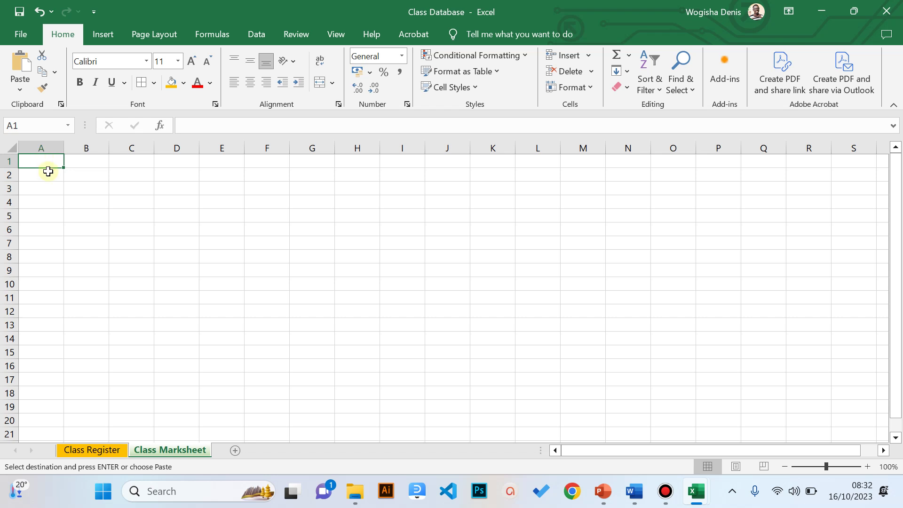
- Preview the available paste options without pasting anything
left_click(23, 93)
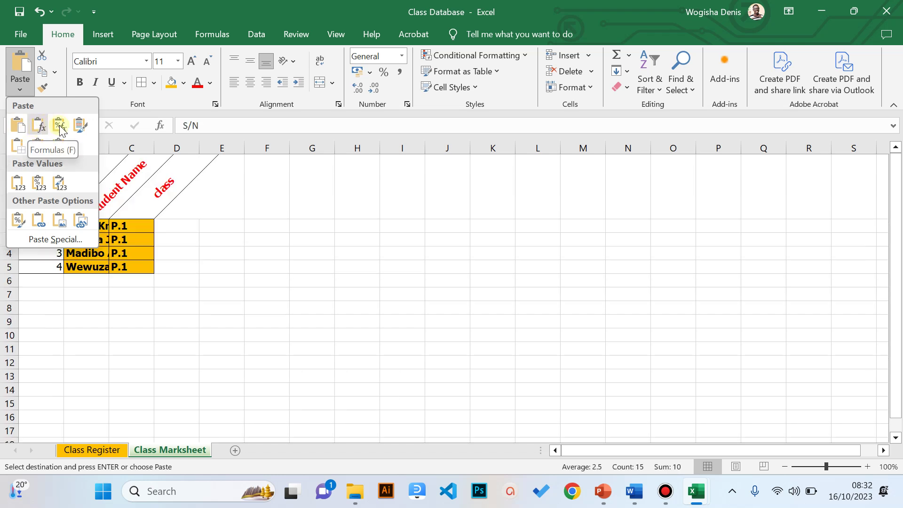
key("Escape")
left_click(19, 95)
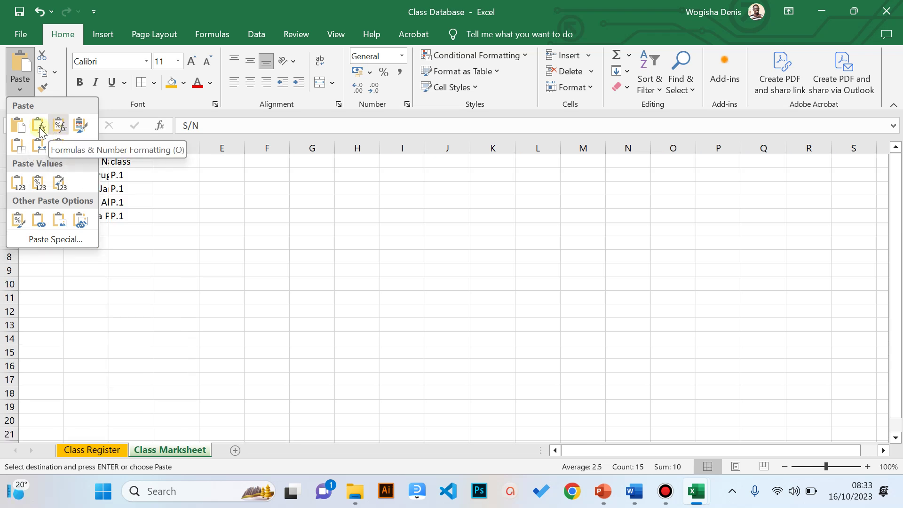
key("Escape")
left_click(18, 90)
key("Escape")
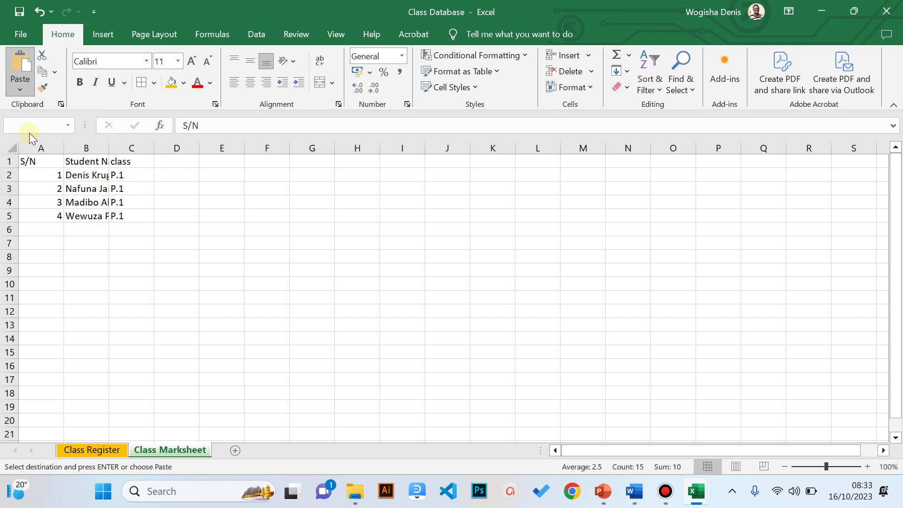
- Trial-paste the block with different formatting options, undo it, and select A1 for pasting
left_click(20, 69)
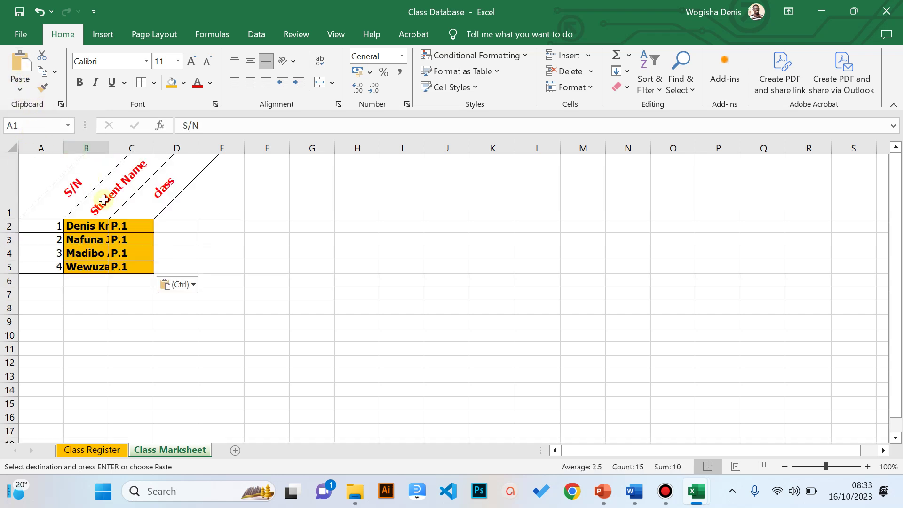
left_click(20, 87)
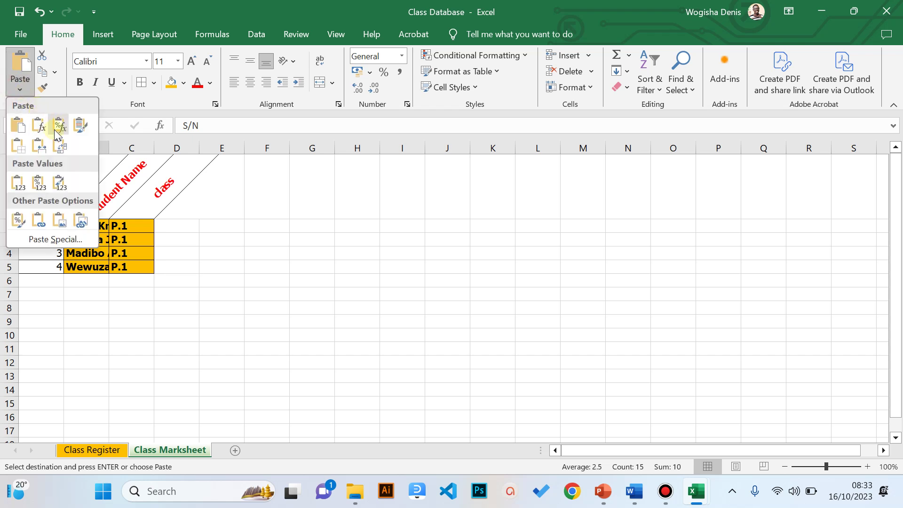
left_click(56, 126)
left_click(21, 90)
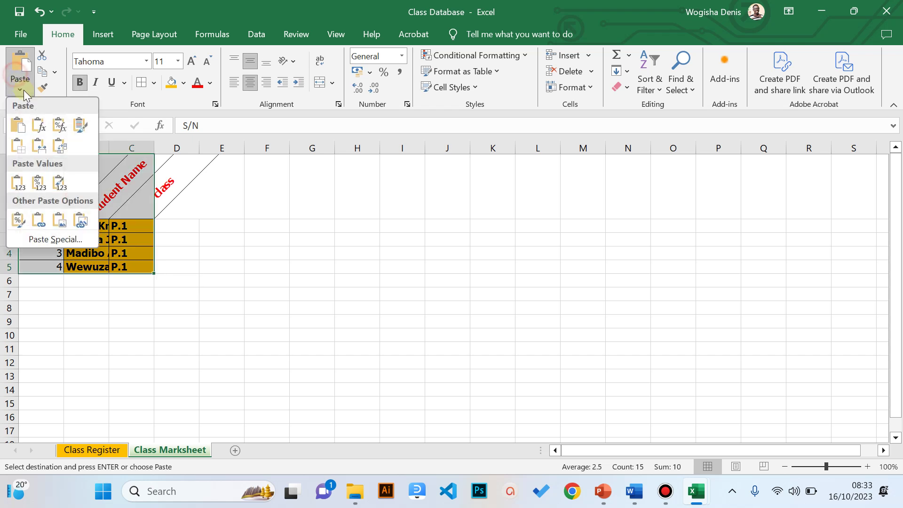
left_click(39, 125)
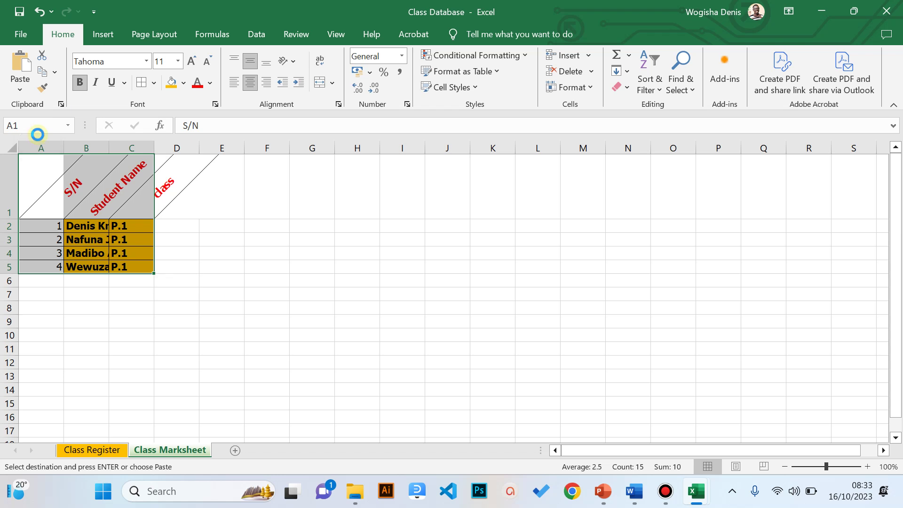
key("ctrl+z")
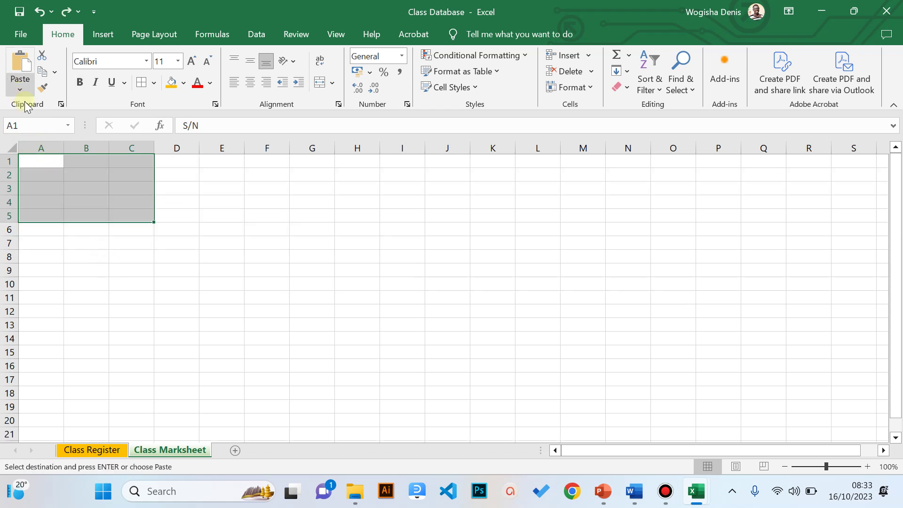
left_click(37, 162)
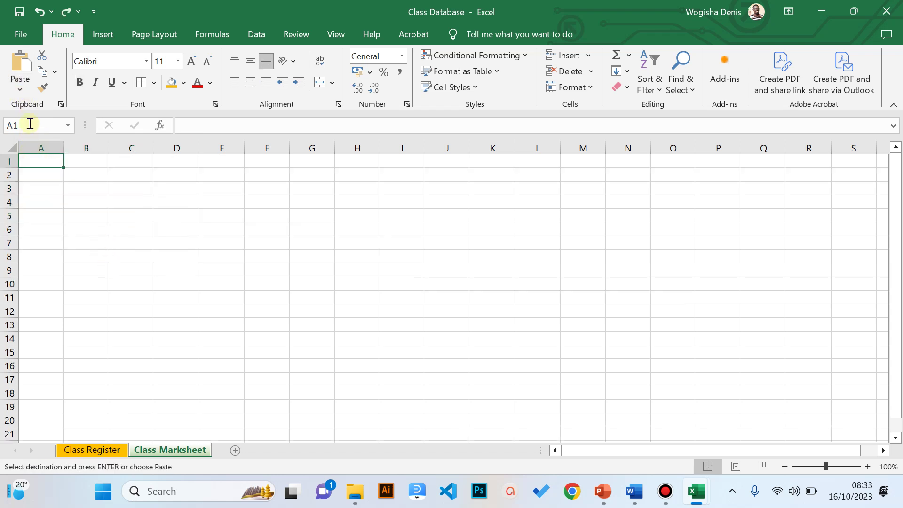
left_click(20, 87)
- Paste the student rows at A1 as formulas only and enter the heading 'Englisha' in D1
left_click(38, 124)
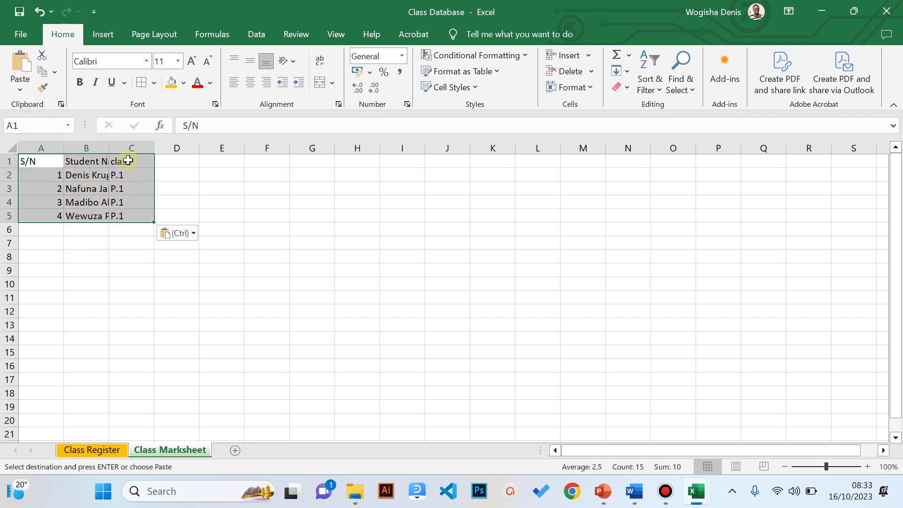
left_click(185, 167)
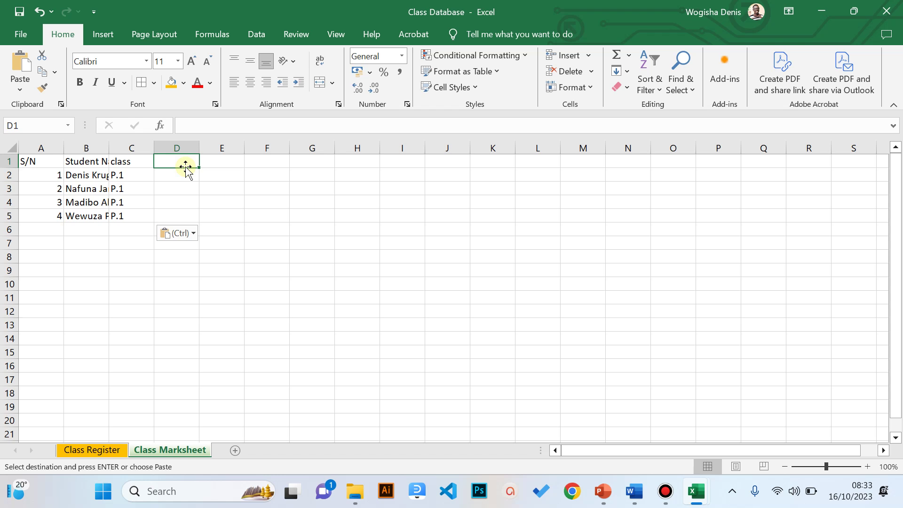
type("e")
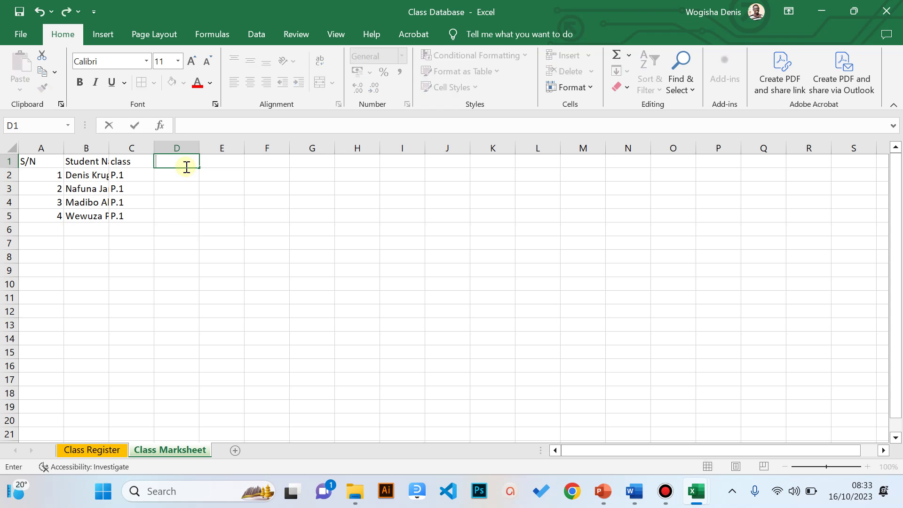
type("EN")
key("BackSpace")
key("Tab")
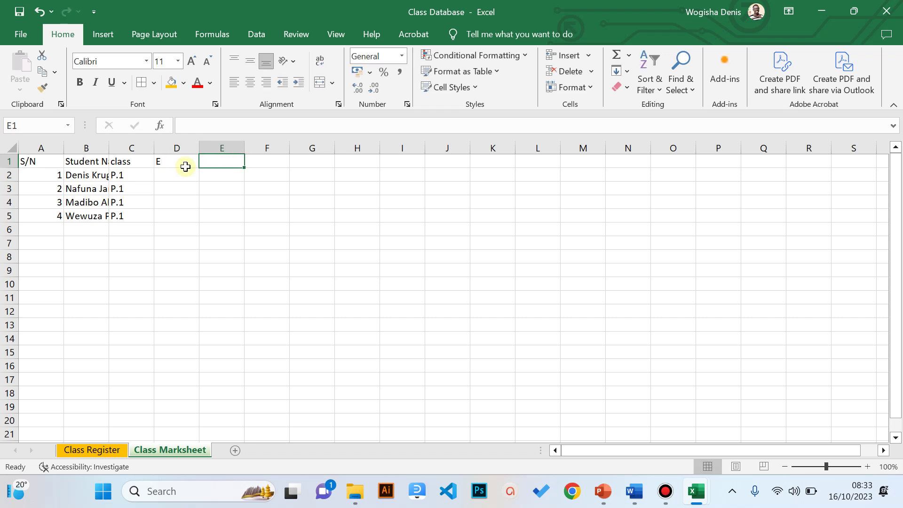
left_click(185, 166)
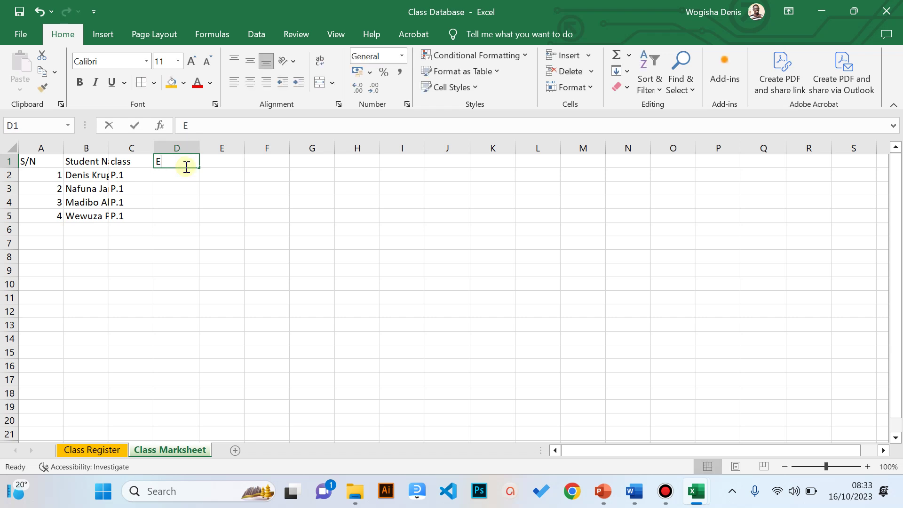
type("Englisha")
key("Tab")
- Add the subject headings Maths, Sci and SST in E1:G1
type("mAT")
key("BackSpace")
key("BackSpace")
key("BackSpace")
type("Maths")
key("Tab")
type("Sci")
key("Tab")
type("SST")
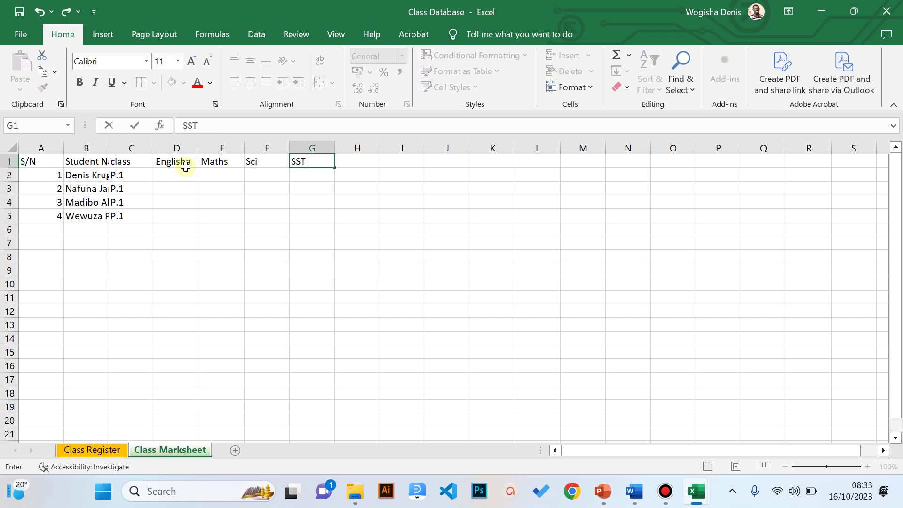
key("Return")
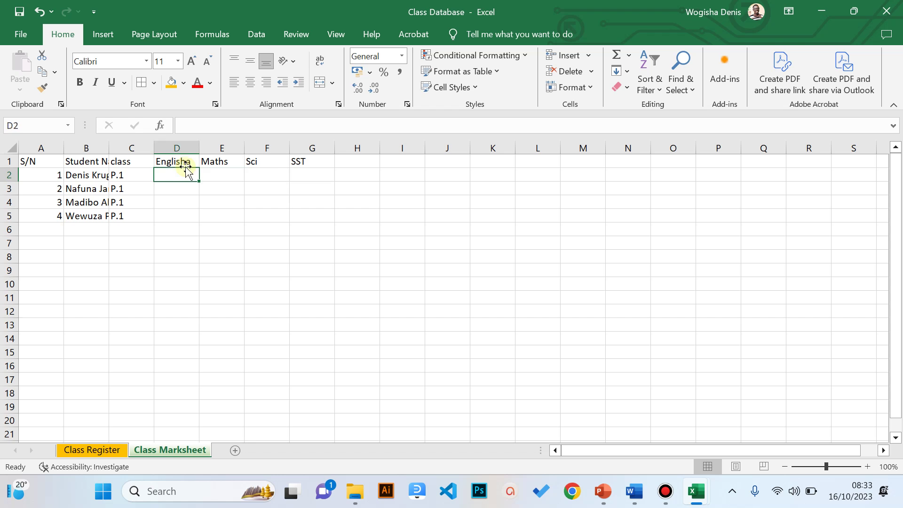
- Enter the English marks 89, 67, 58 and 56 down the column
type("89")
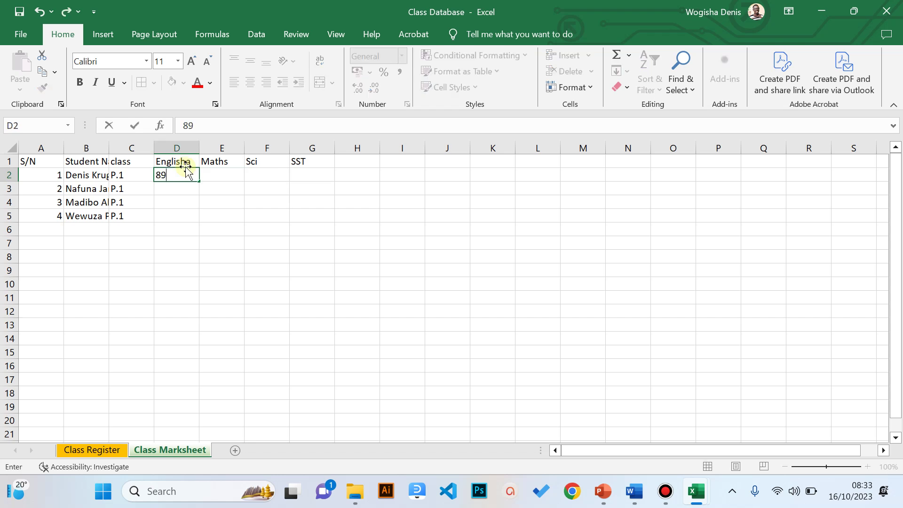
key("Return")
type("67")
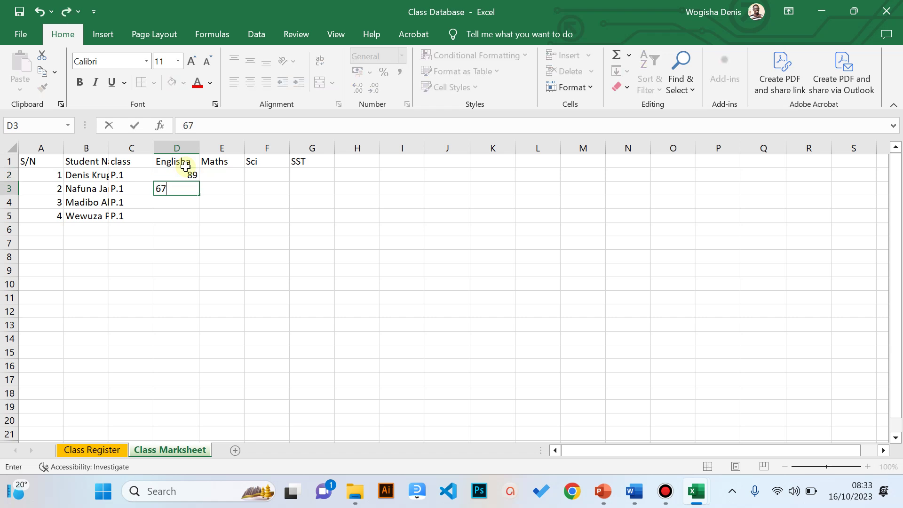
key("Return")
type("58")
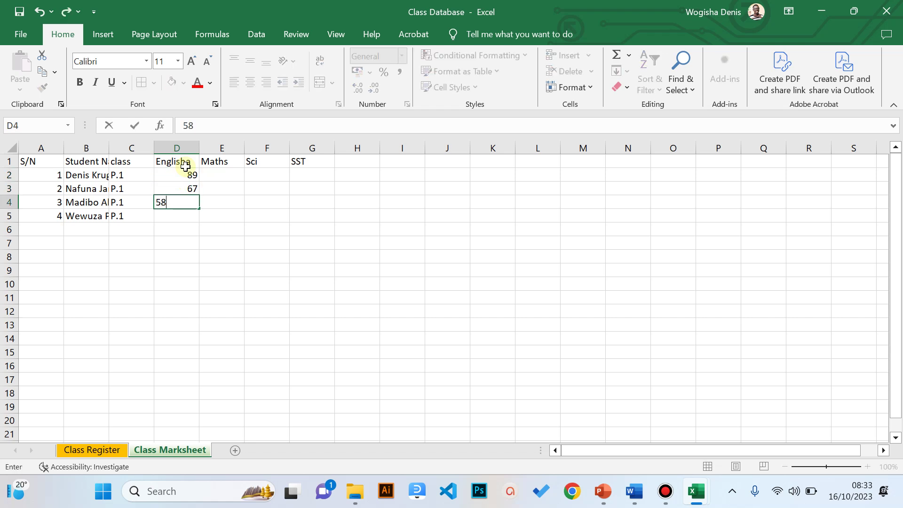
key("Return")
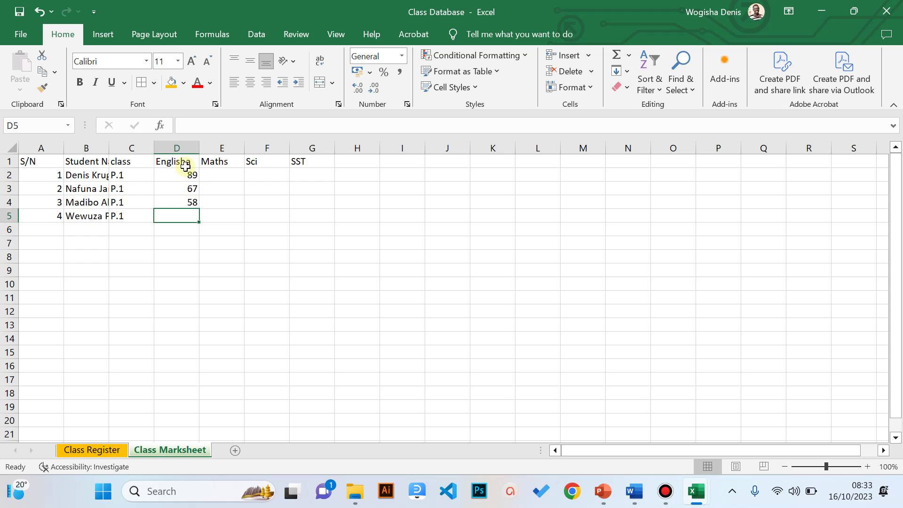
type("56")
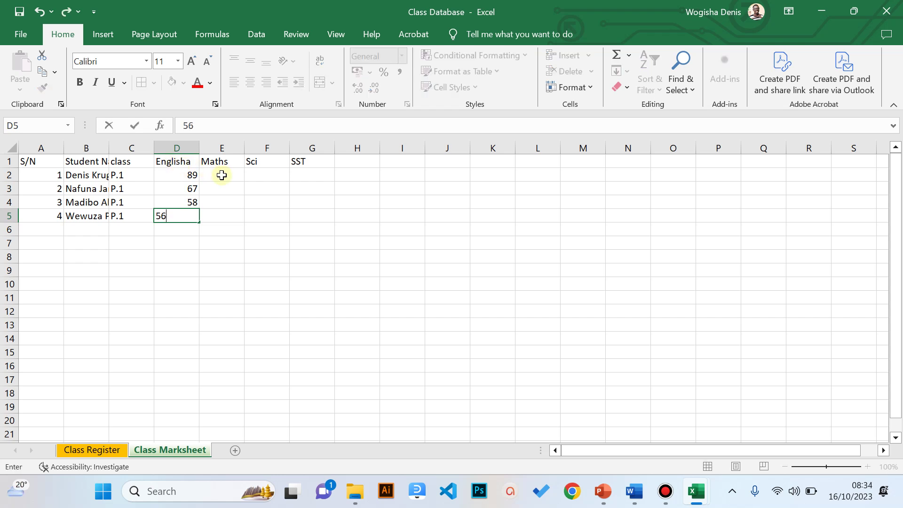
- Enter Maths, Sci and SST marks 58, 59, 70 and 58, 69, 76 for the first two students
left_click(222, 174)
type("58")
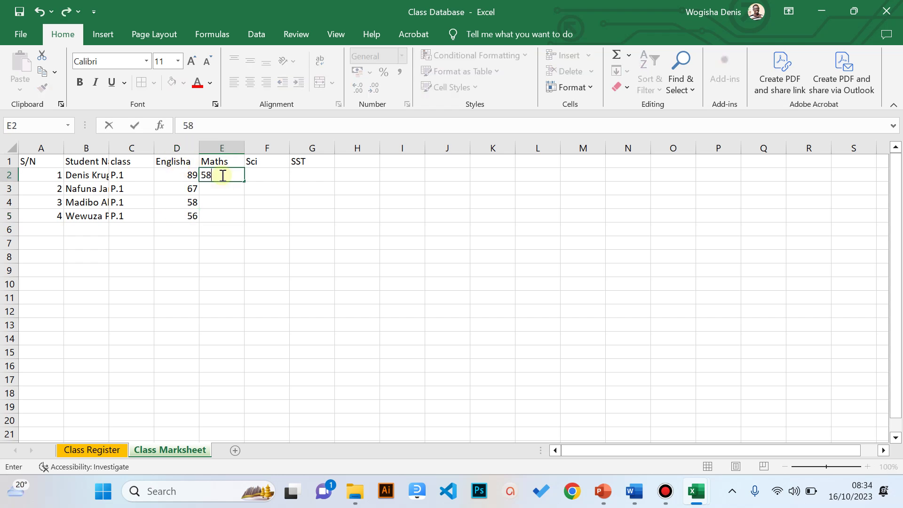
key("Tab")
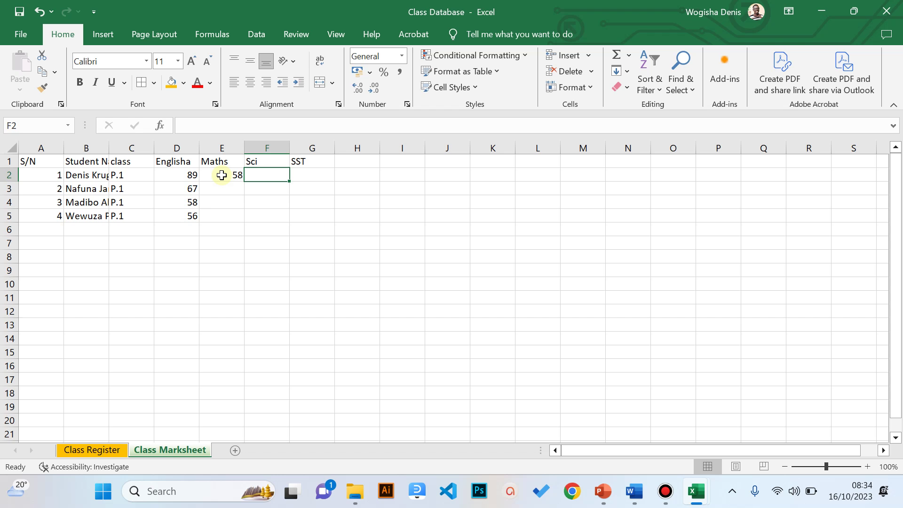
type("59")
key("Tab")
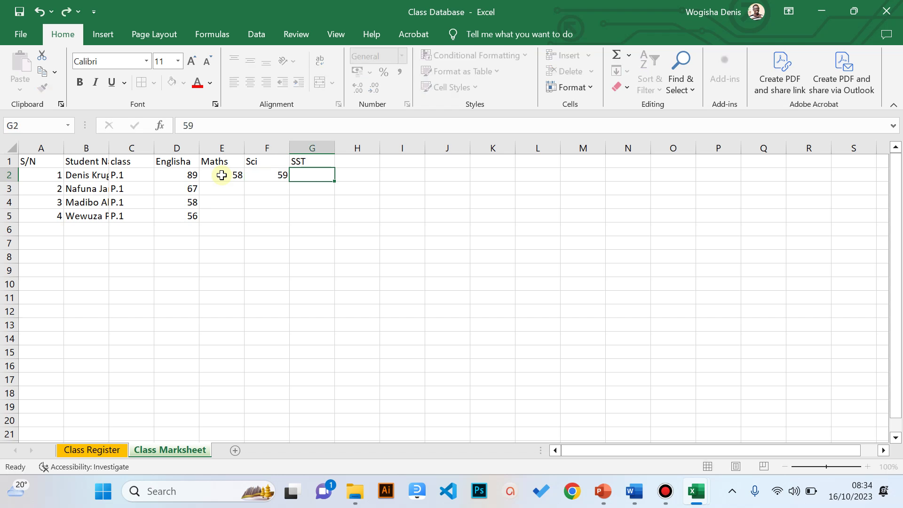
type("70")
key("Return")
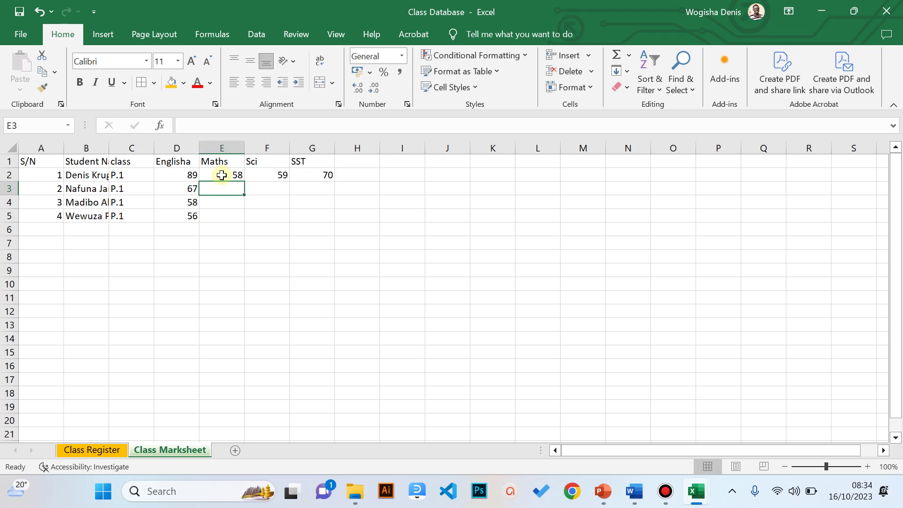
type("58")
key("Tab")
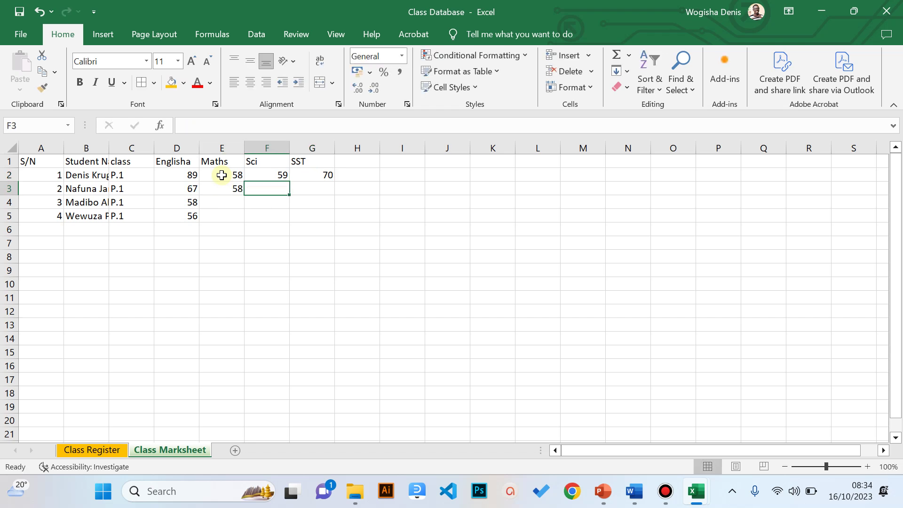
type("69")
key("Tab")
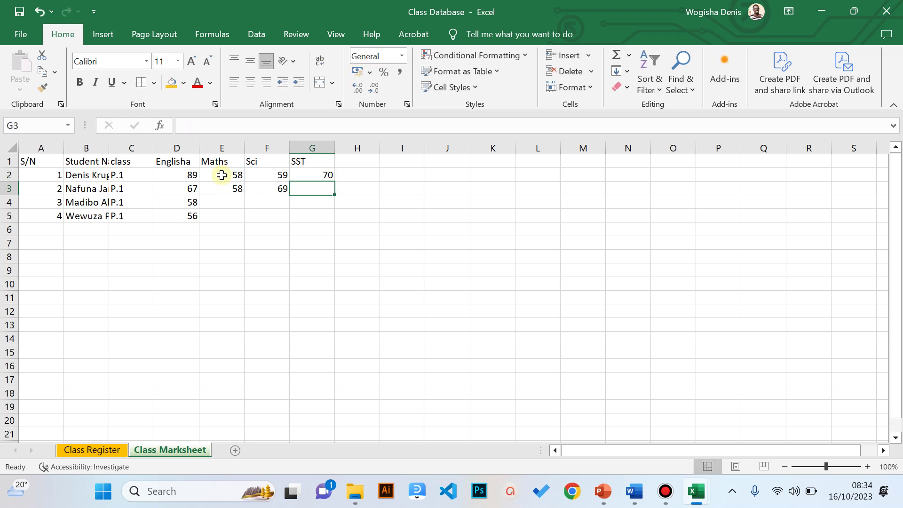
type("76")
key("Return")
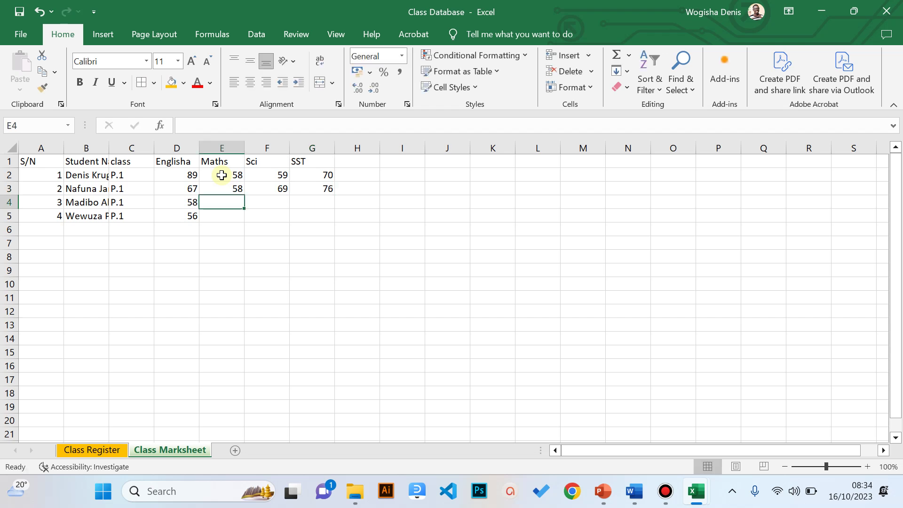
- Enter Maths, Sci and SST marks 58, 69, 80 and 58, 78, 82 for the last two students
type("58")
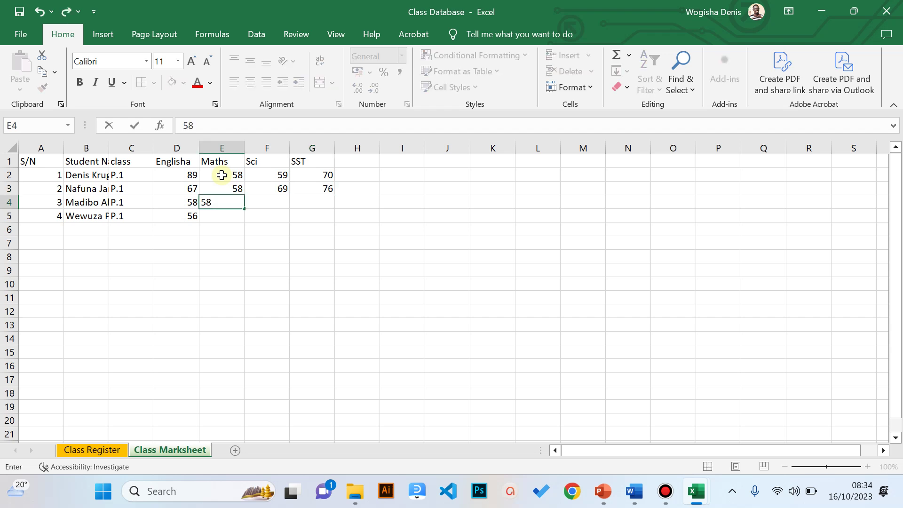
key("Tab")
type("69")
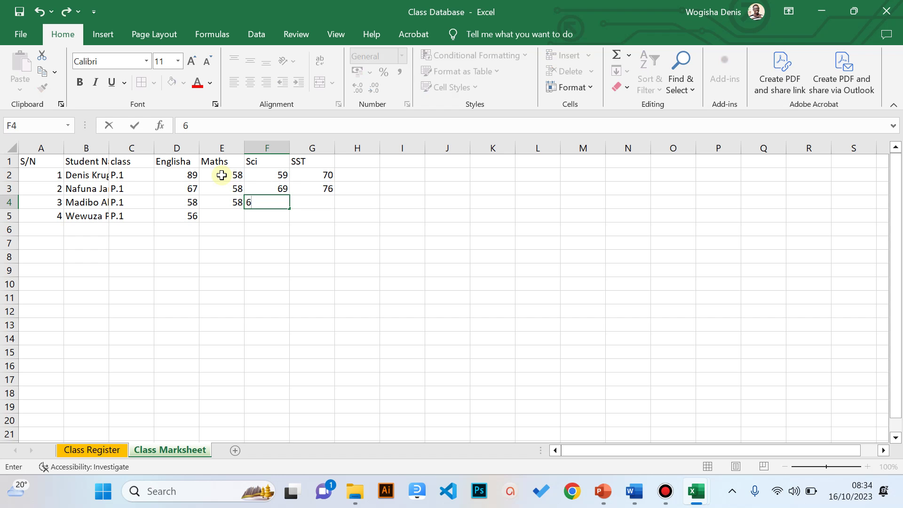
key("Tab")
type("80")
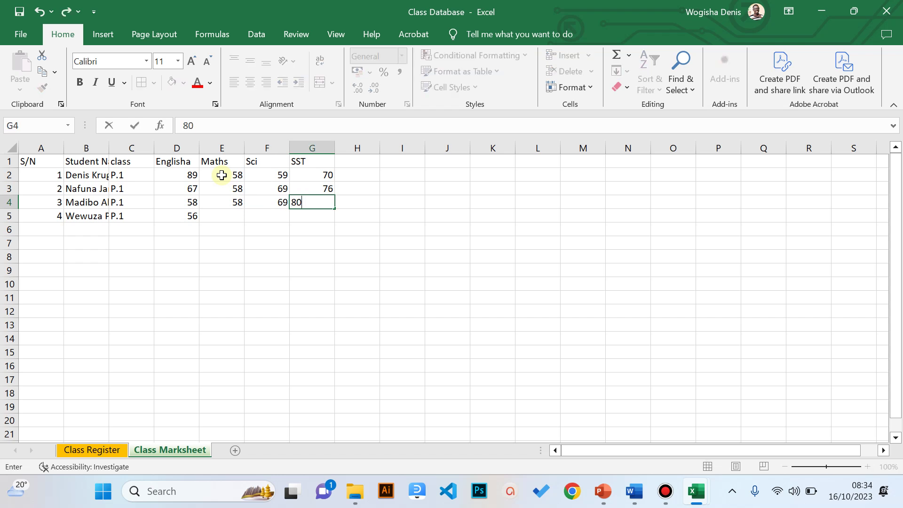
key("Return")
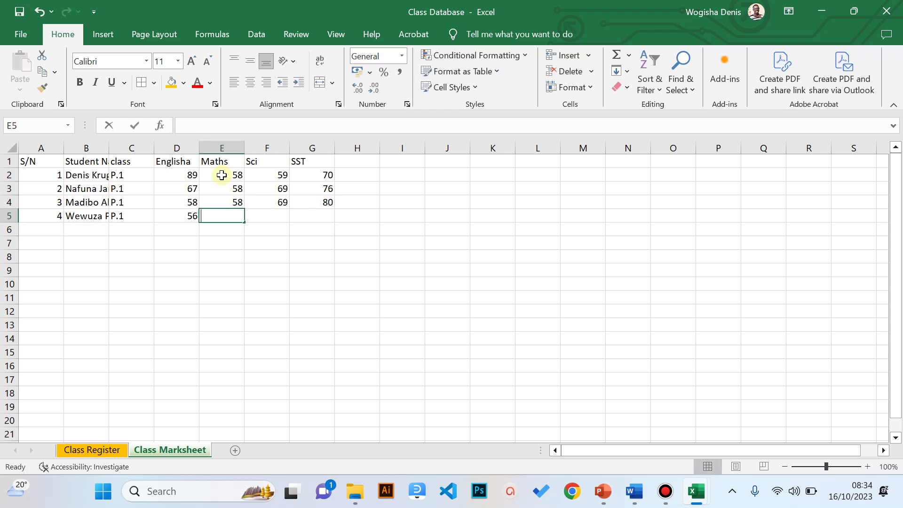
type("58")
key("Tab")
type("78")
key("Tab")
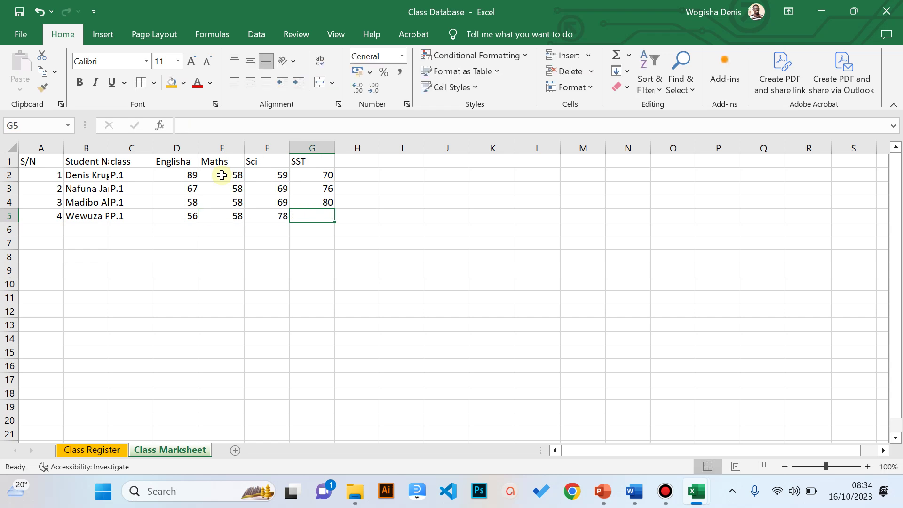
type("82")
left_click(222, 175)
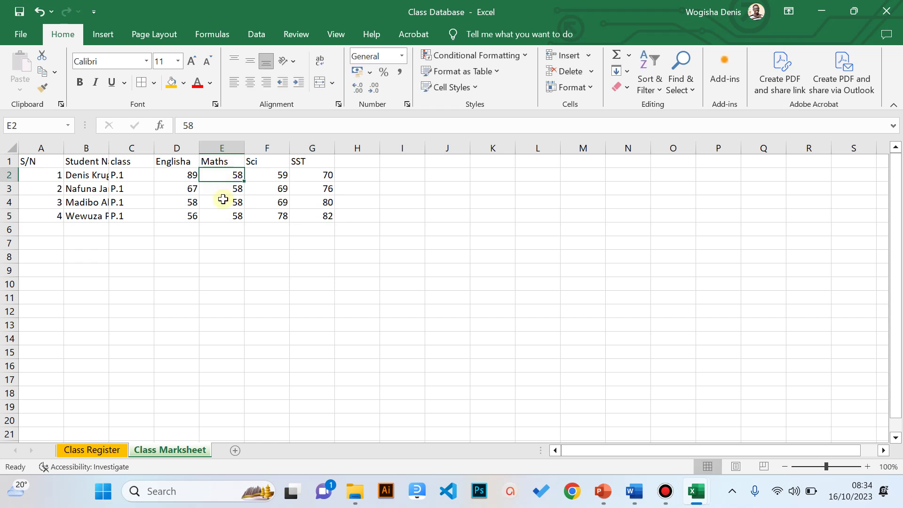
- AutoFit the Student Name column B so the full names show
left_click(78, 174)
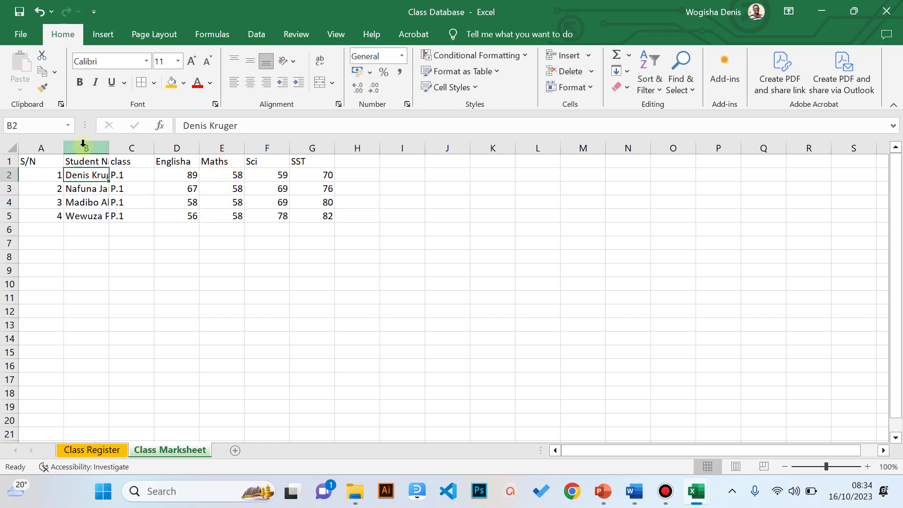
left_click(87, 147)
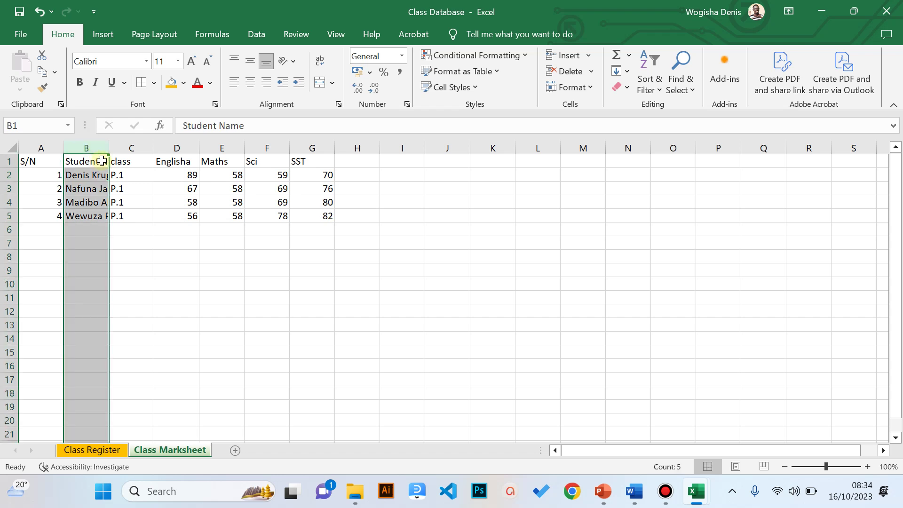
double_click(110, 146)
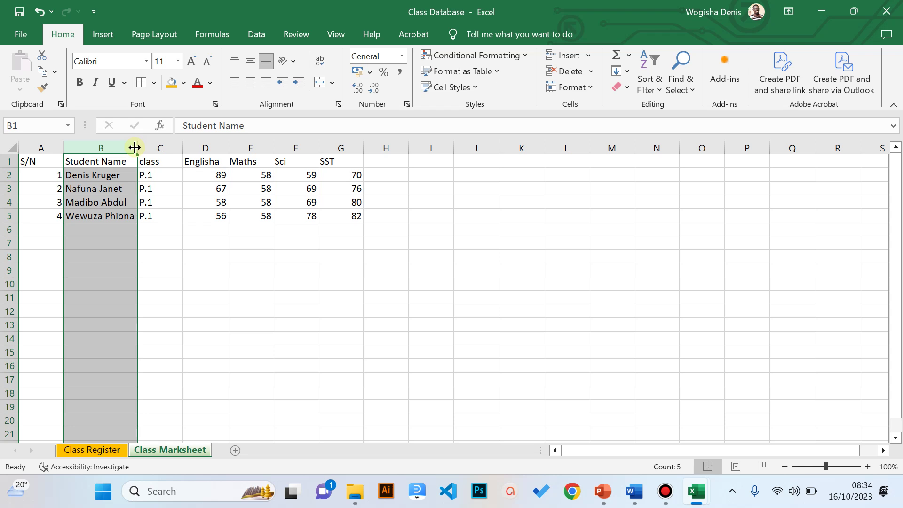
left_click(186, 175)
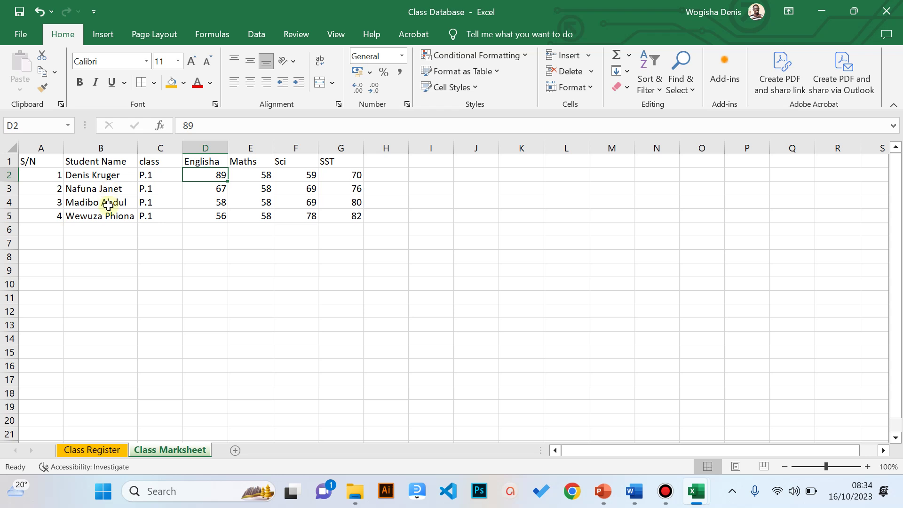
- Add the headings Total in H1 and Average in I1
left_click(382, 164)
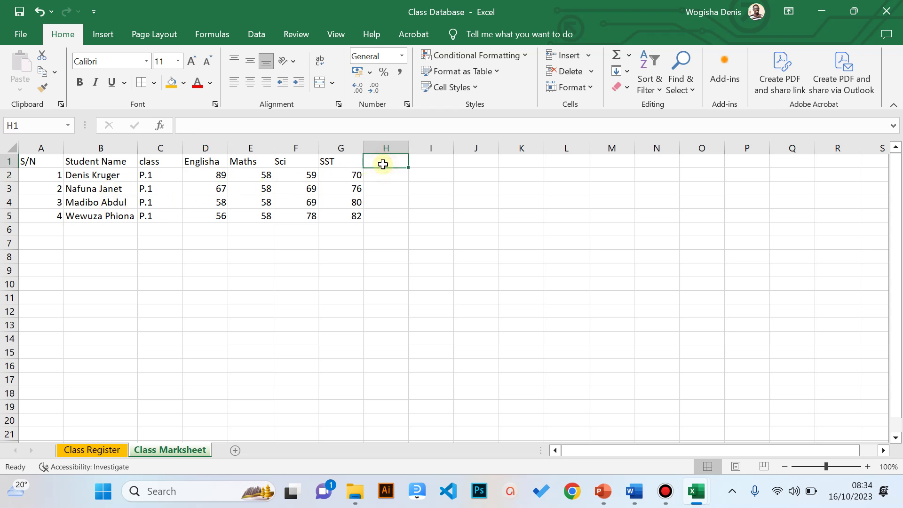
type("Total")
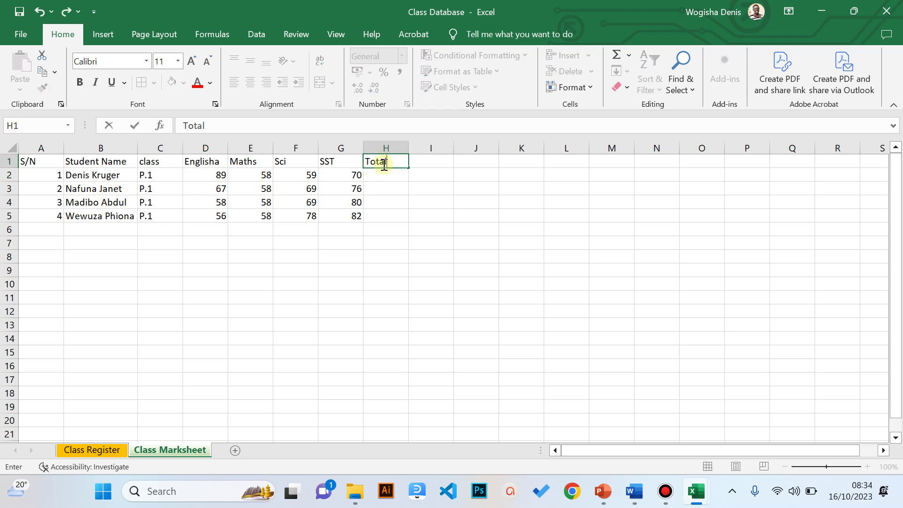
key("Tab")
type("Av")
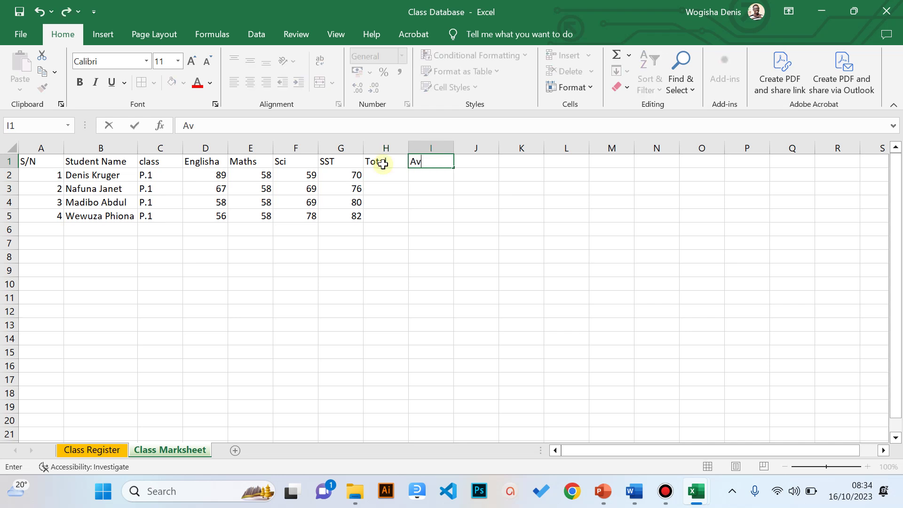
type("erage")
key("Return")
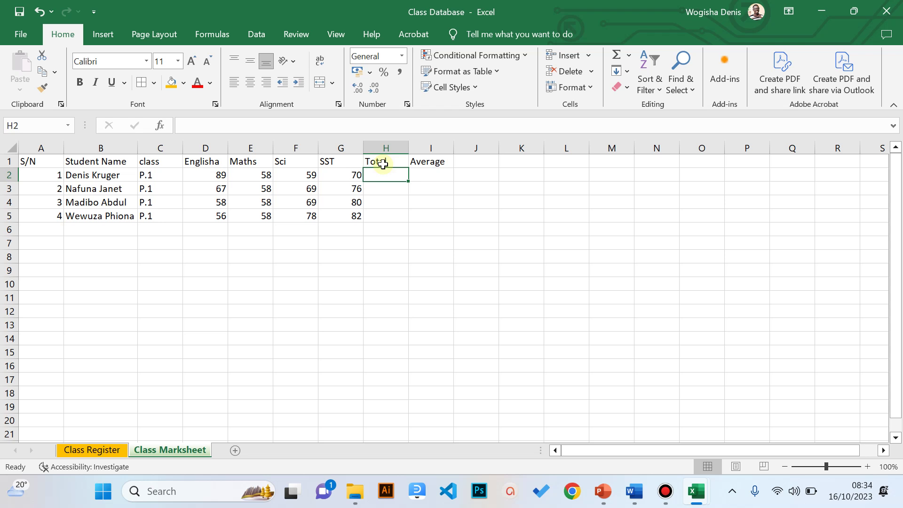
left_click(371, 243)
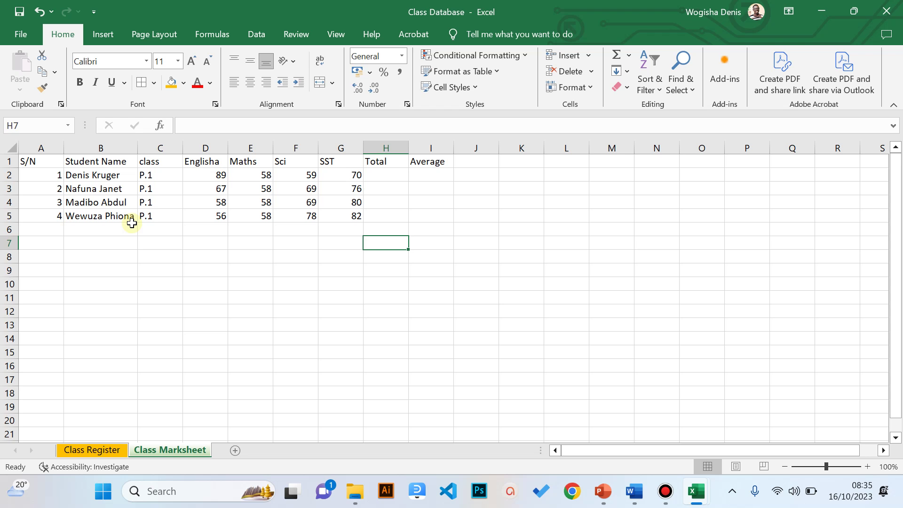
- Zoom the sheet to 150% and select H2 for the first total
left_click(867, 467)
left_click(867, 467)
left_click(869, 466)
left_click(868, 467)
left_click(868, 466)
left_click(599, 187)
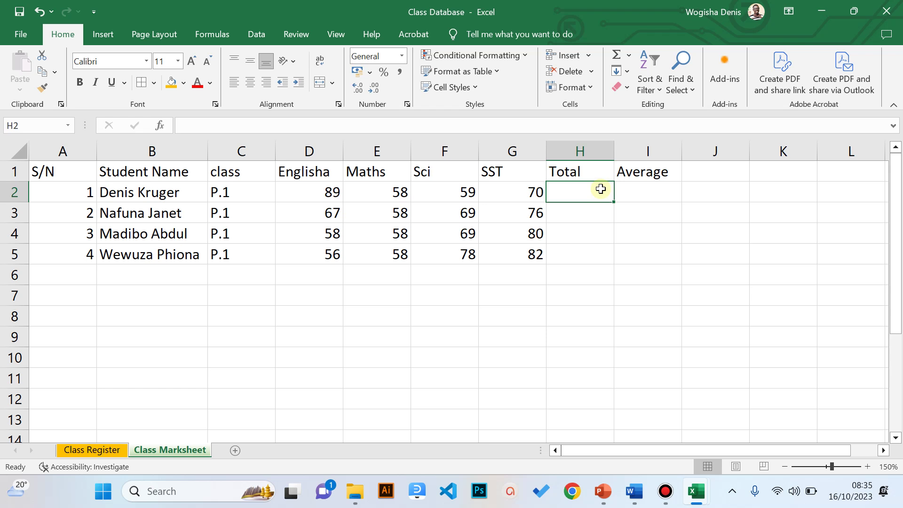
- Correct the D1 heading from 'Englisha' to 'English'
type("=")
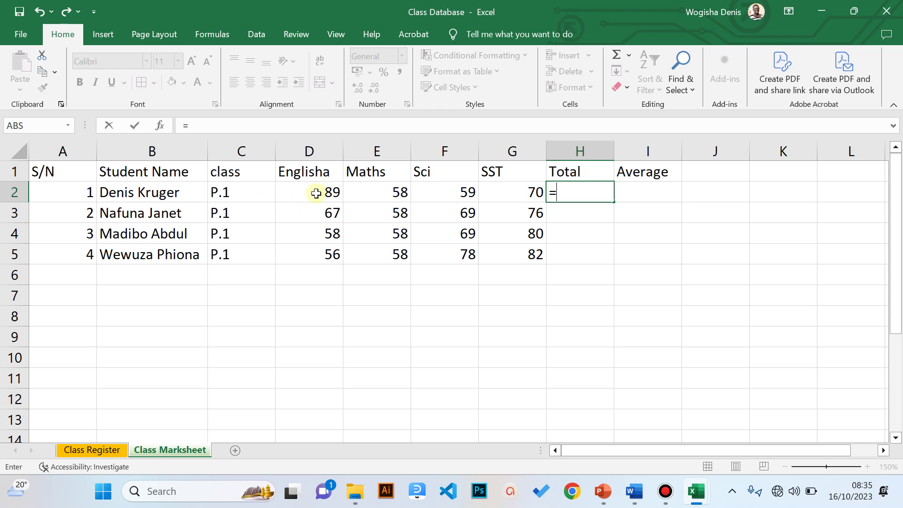
key("Escape")
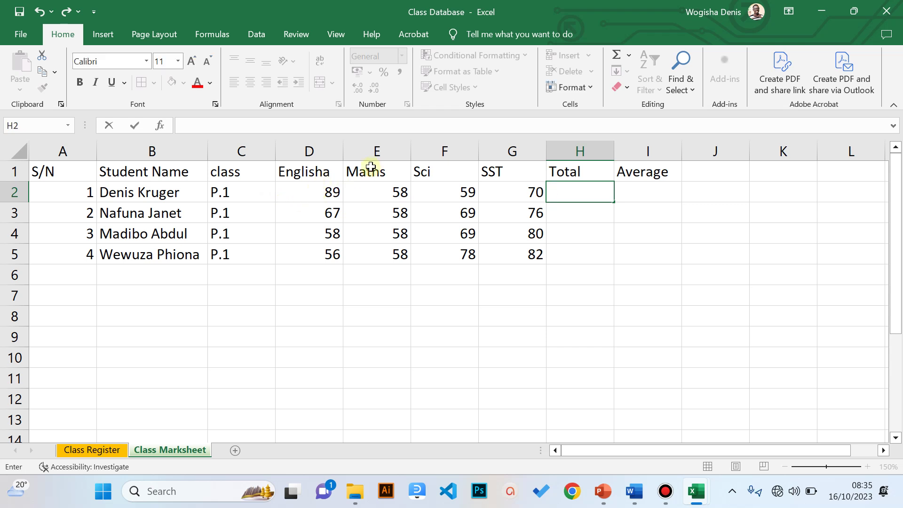
left_click(338, 166)
left_click(290, 129)
key("BackSpace")
left_click(579, 192)
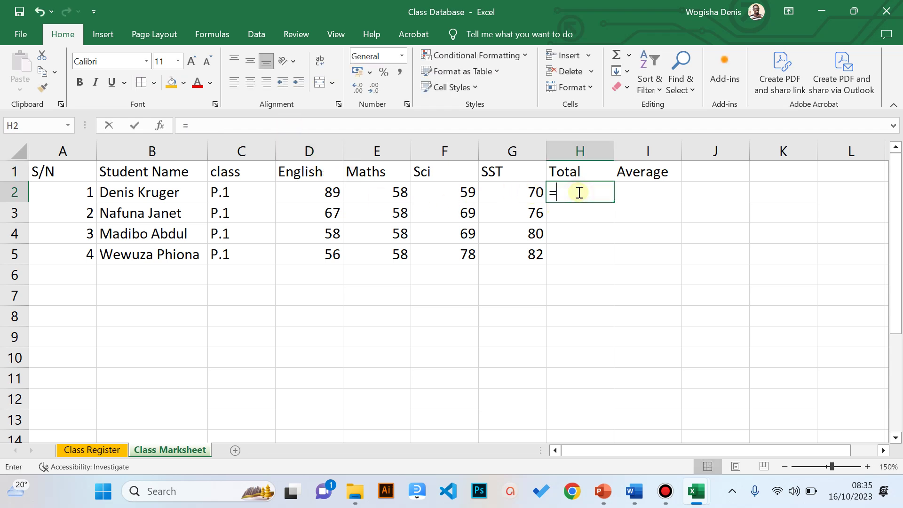
- Enter =d2+e2+f2+g2 in H2 as the first student's Total
type("=")
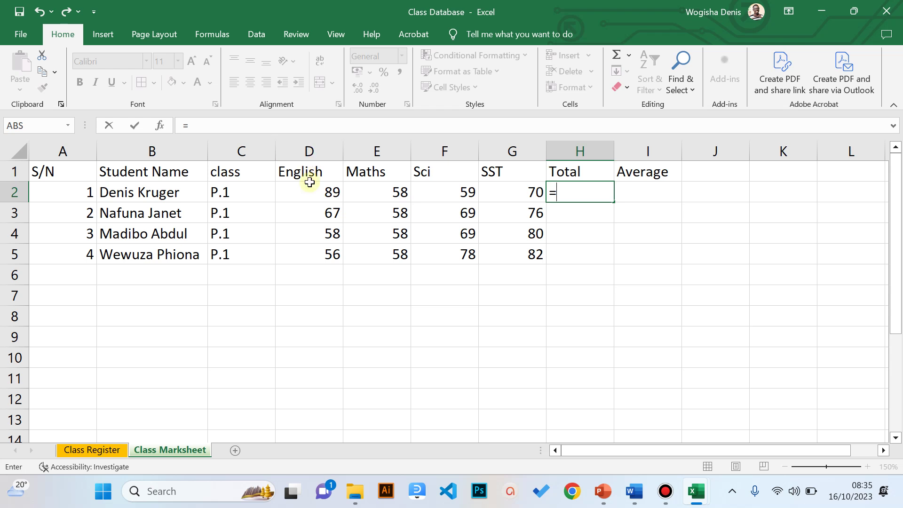
type("d2")
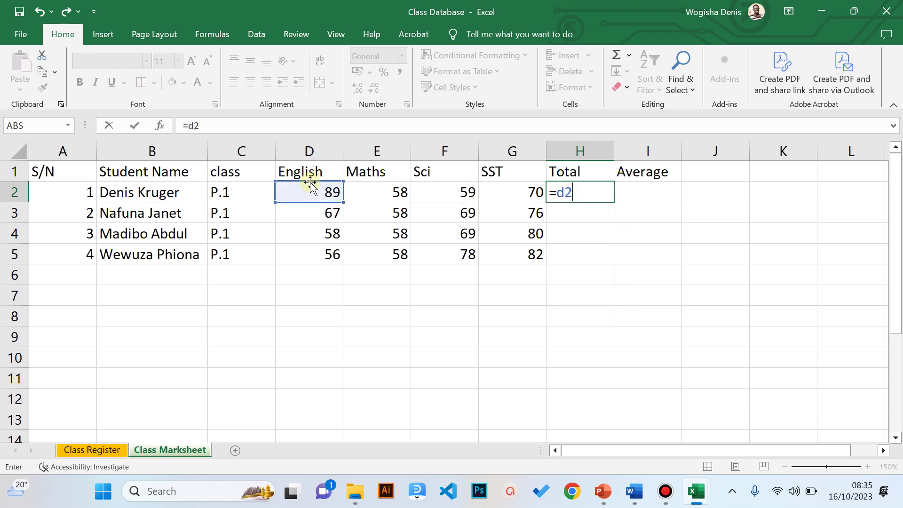
type("+")
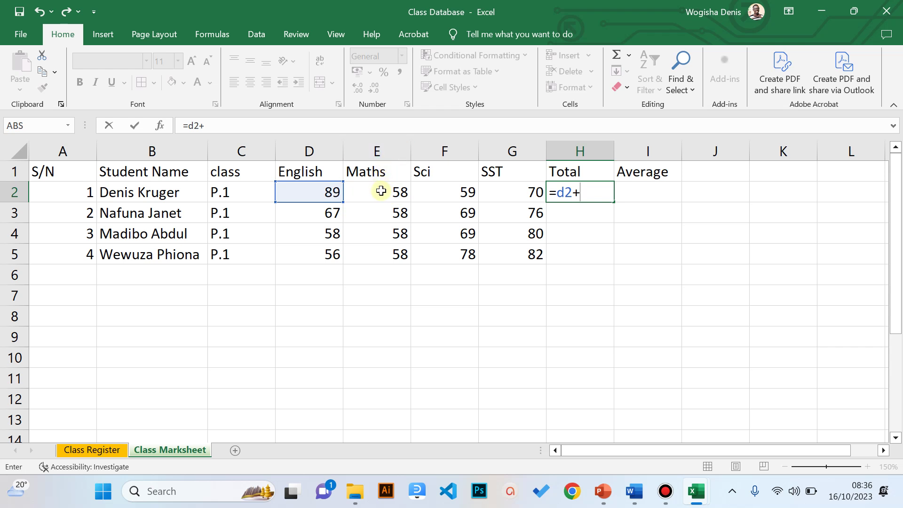
left_click(381, 191)
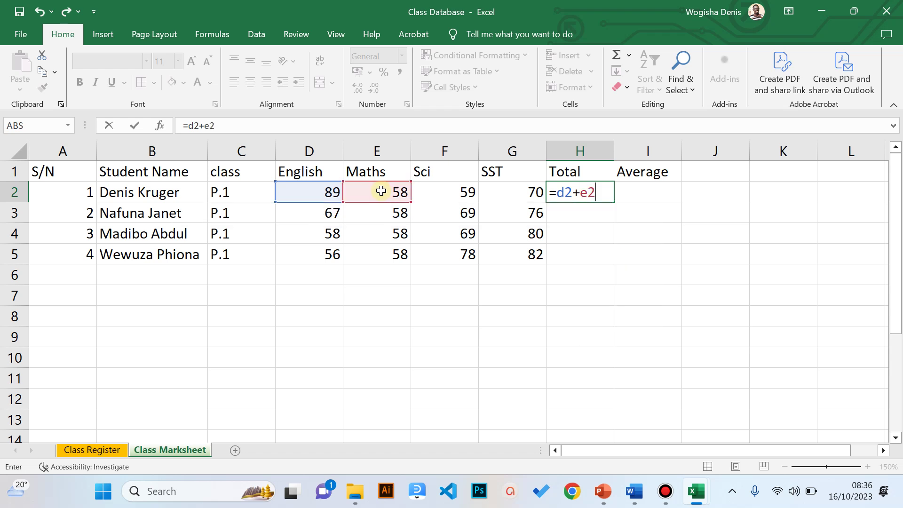
type("+")
type("f")
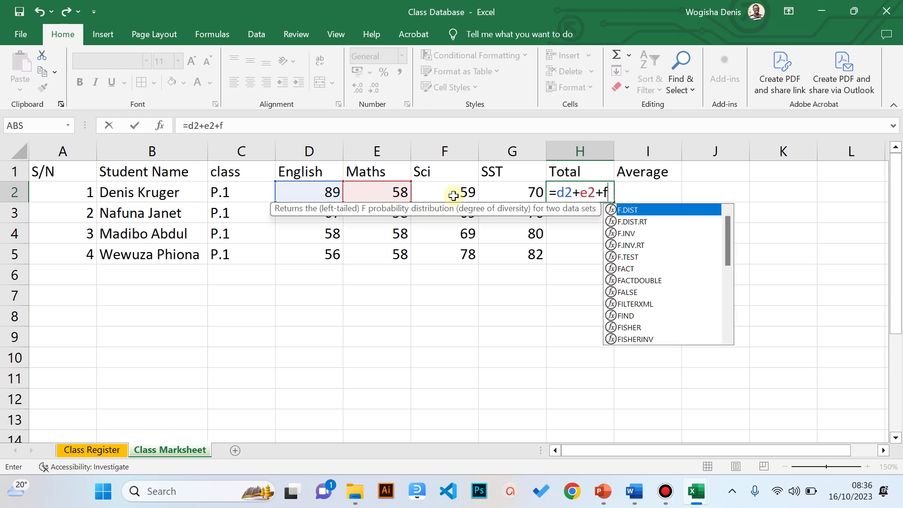
type("2")
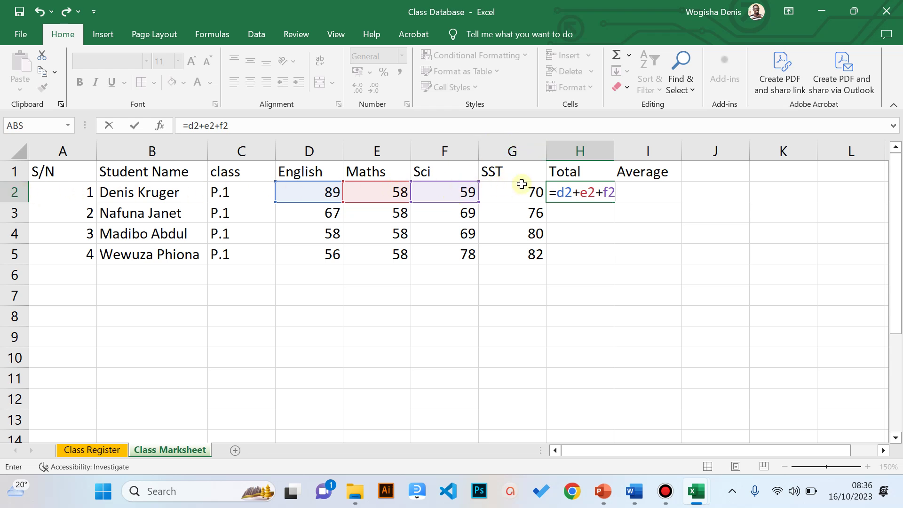
type("+g2")
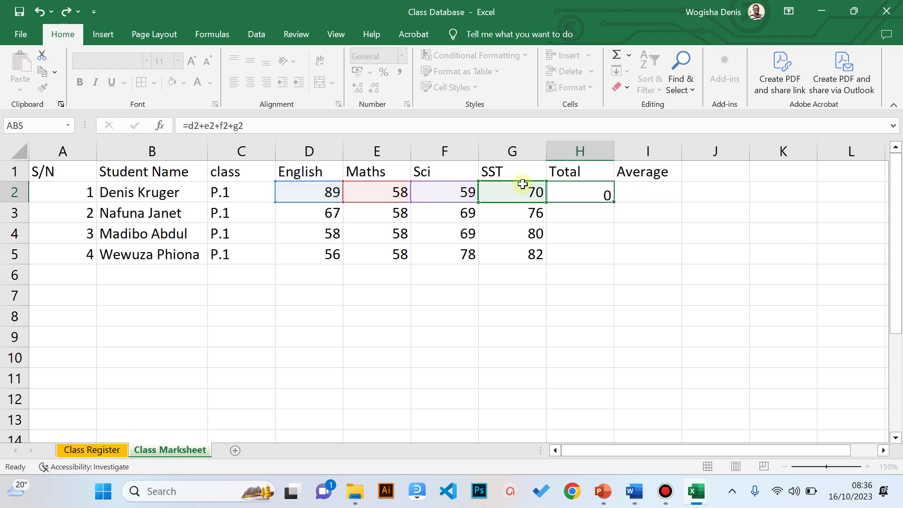
key("Return")
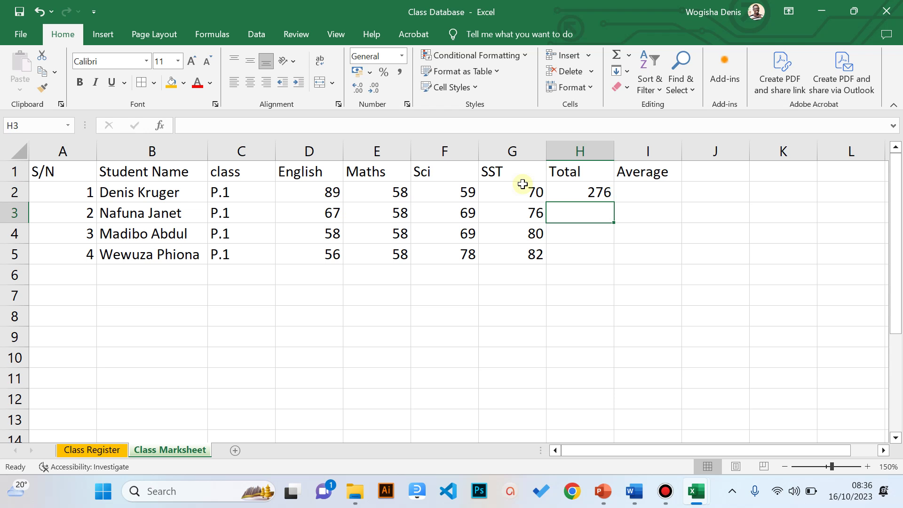
- Enter =D3+E3+F3+G3 in H3, giving the second student's total of 270
type("=")
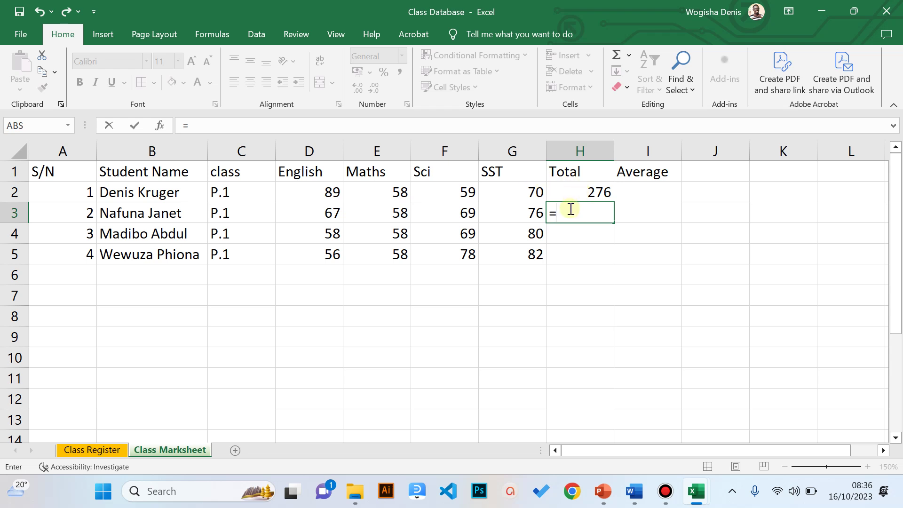
left_click(315, 215)
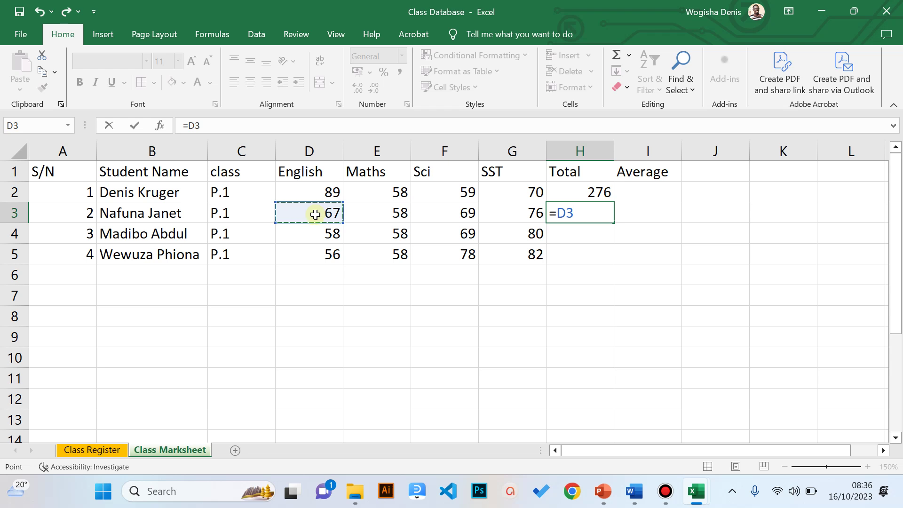
type("+")
left_click(368, 212)
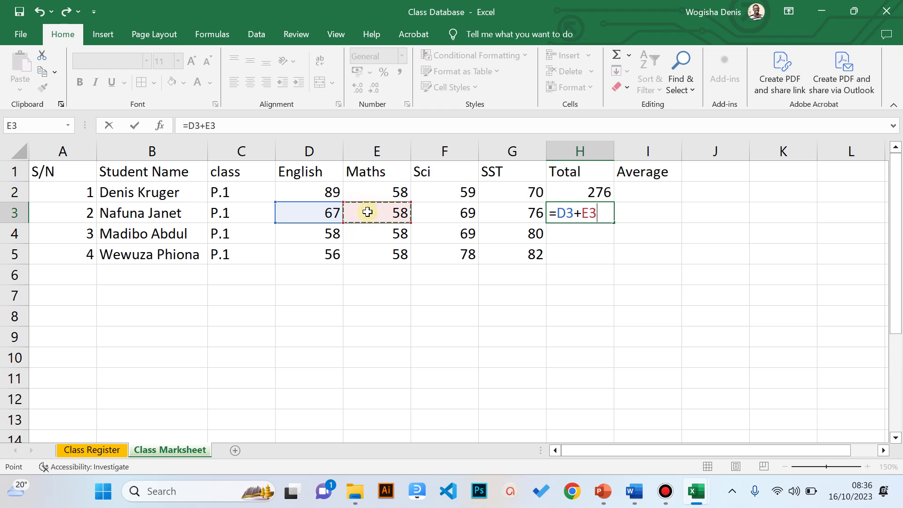
type("+")
left_click(463, 214)
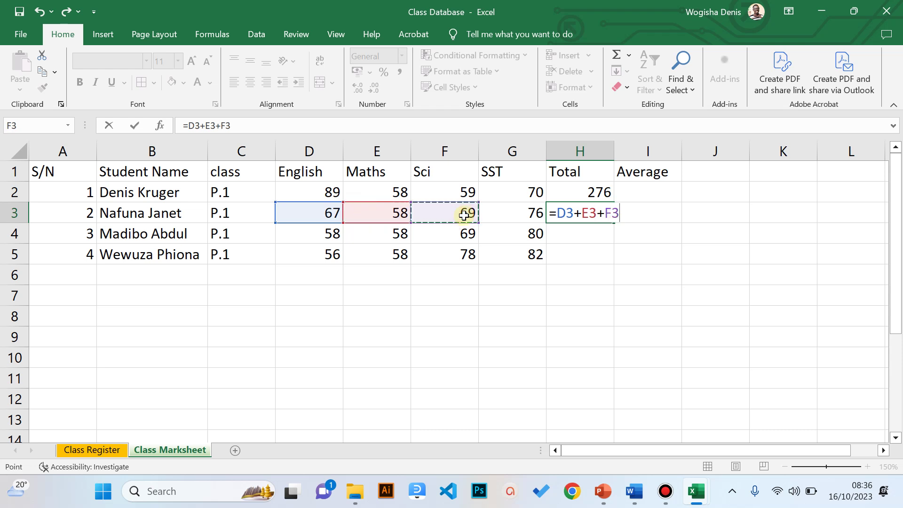
type("+")
left_click(491, 209)
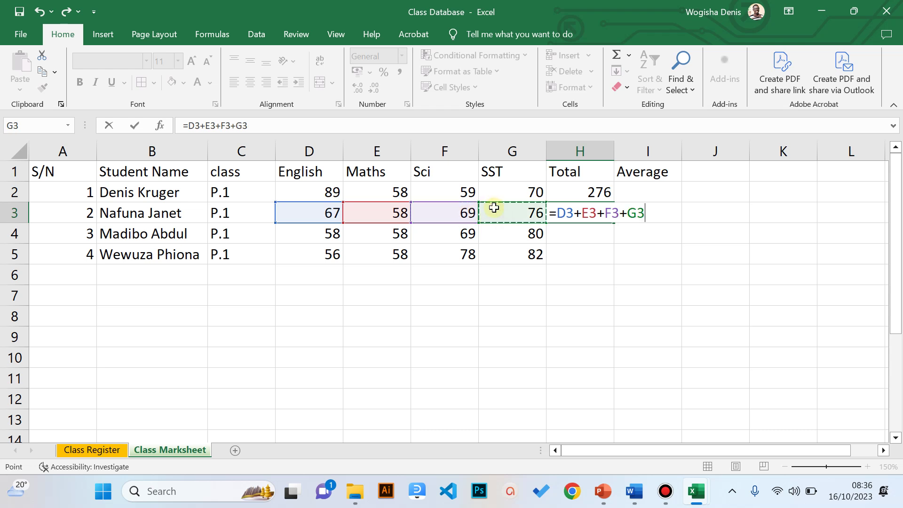
key("Return")
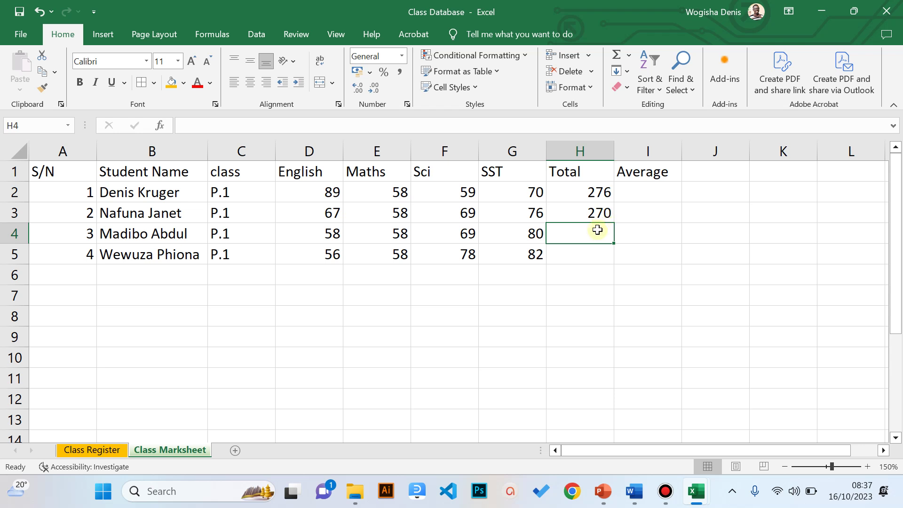
- Enter =(D4+E4+F4+G4) in H4, giving the third student's total of 265
type("=")
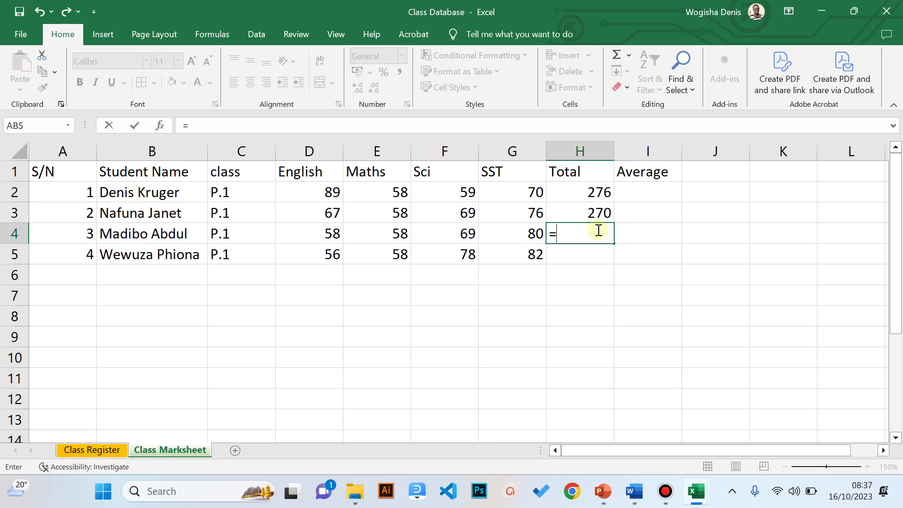
type("(")
left_click(321, 233)
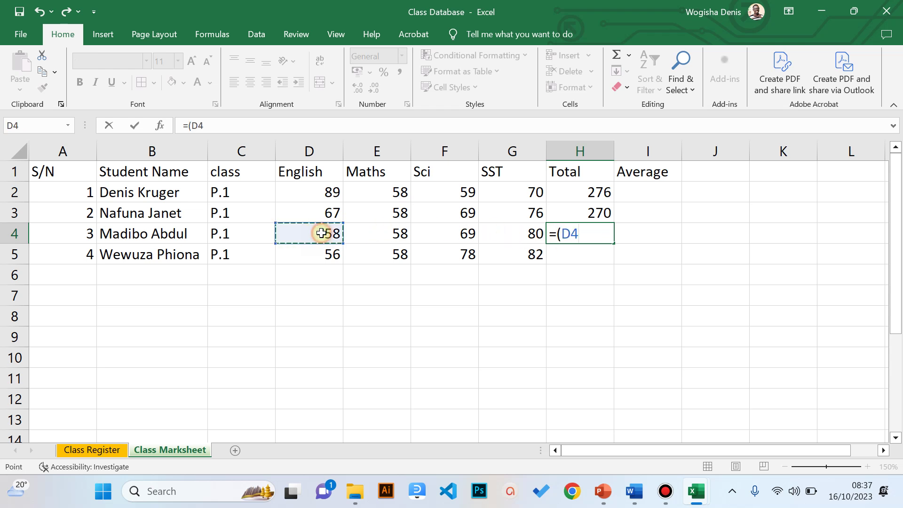
type("+")
left_click(388, 235)
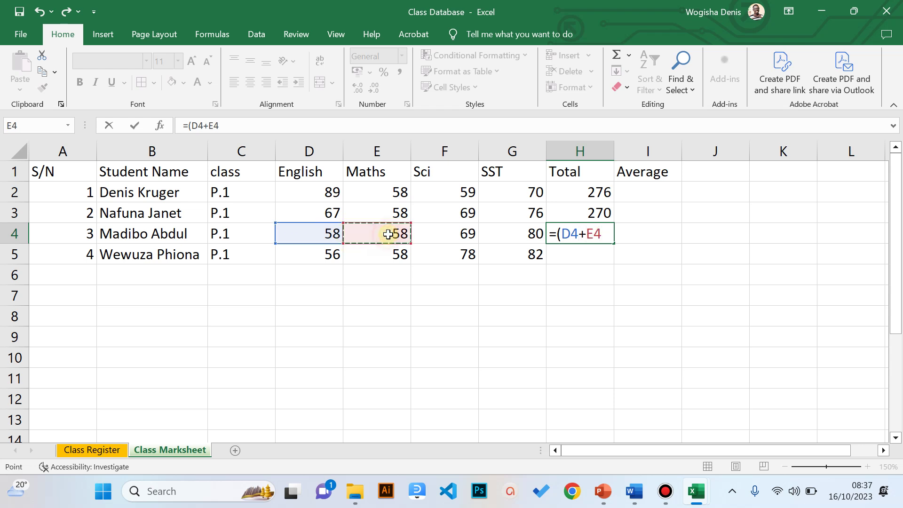
type("+")
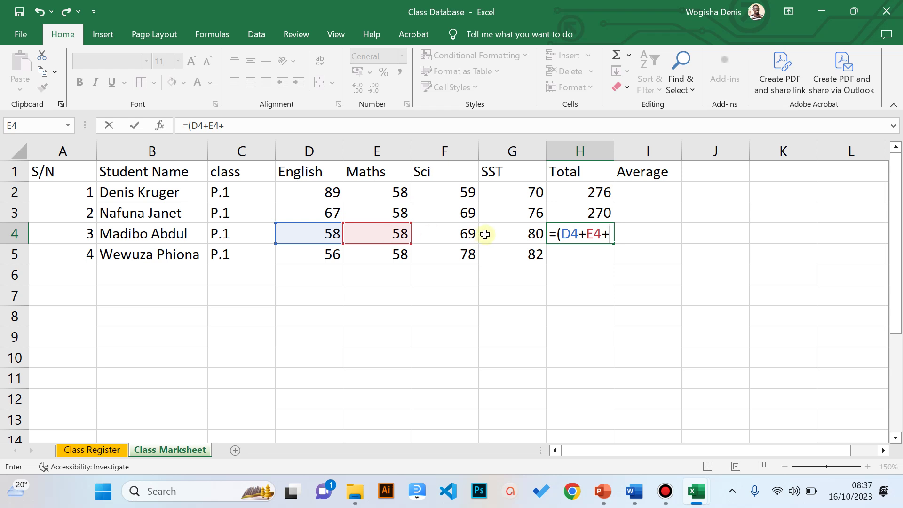
left_click(460, 231)
type("+")
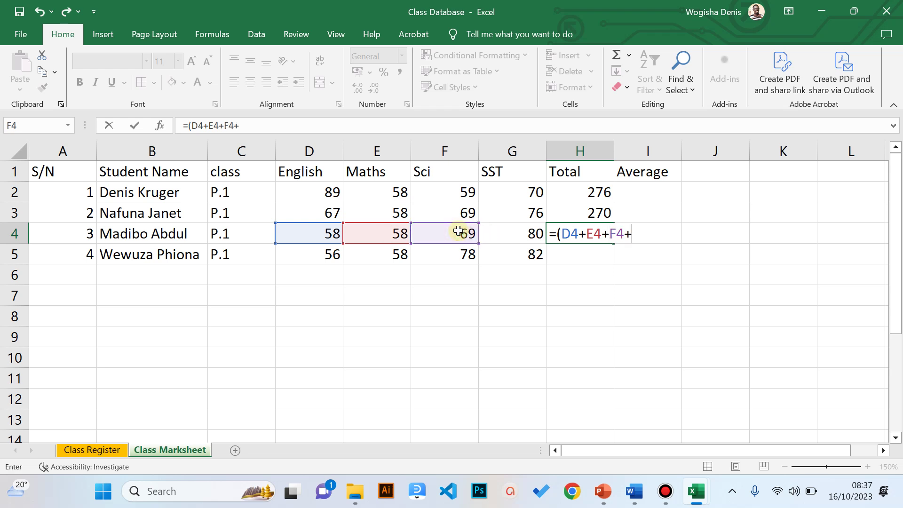
left_click(530, 232)
type(")")
key("Return")
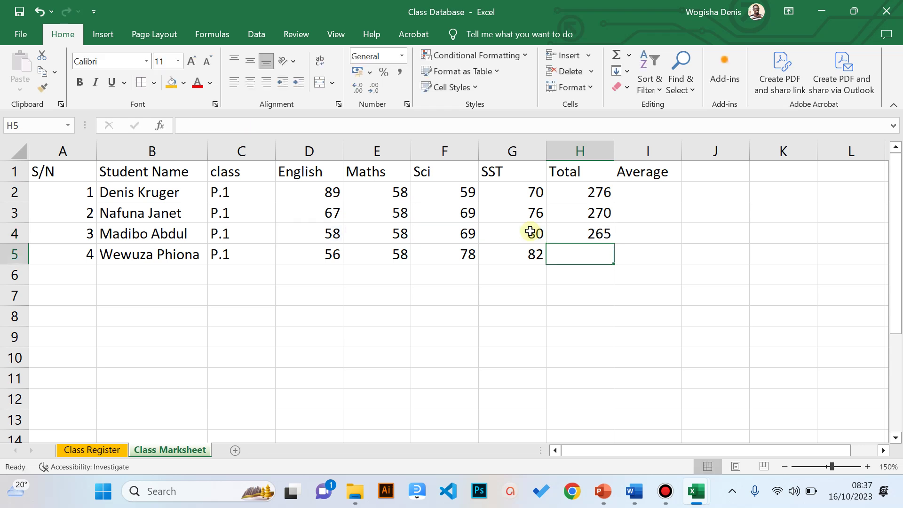
- Review the total formulas in the H2:H4 cells
key("Up")
key("Up")
key("Up")
key("Down")
key("Down")
key("Down")
key("Down")
key("Up")
key("Up")
key("Up")
key("Up")
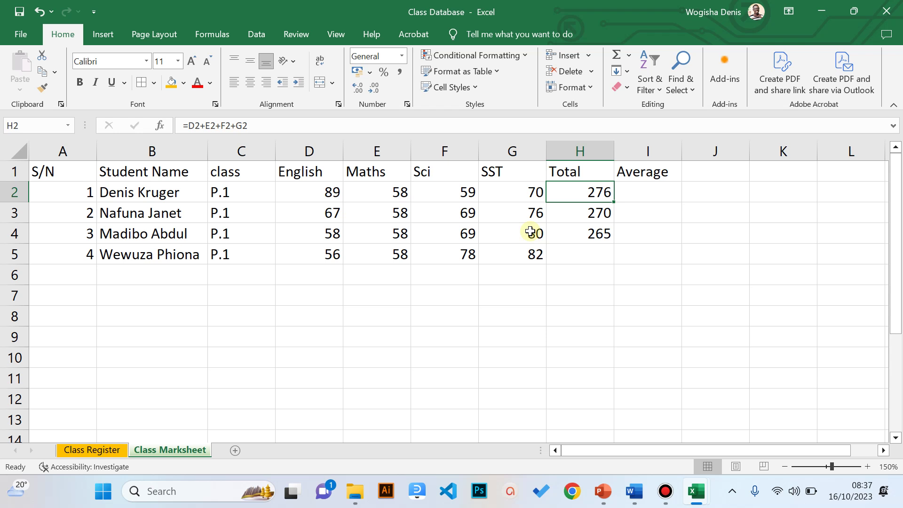
key("Down")
key("Down")
key("Down")
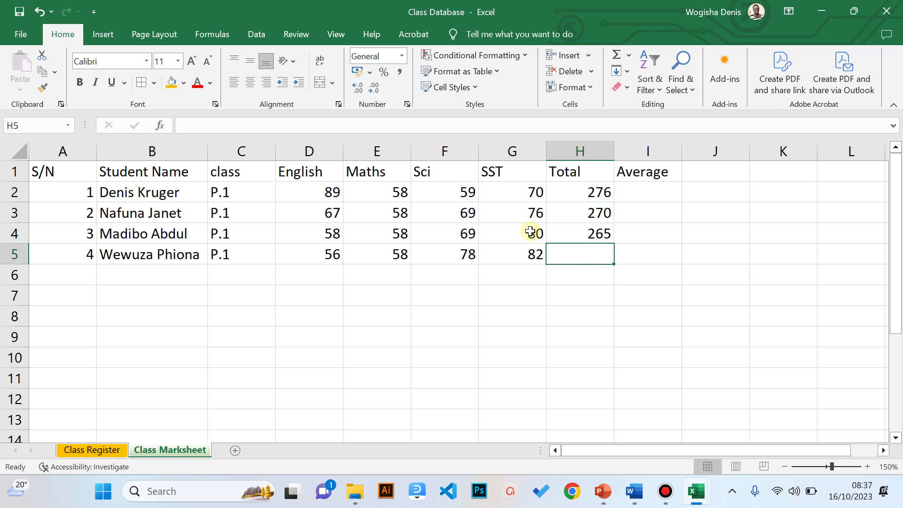
key("Up")
key("Up")
key("Up")
- Delete the totals in H2, H3 and H4, then return to H2
key("Delete")
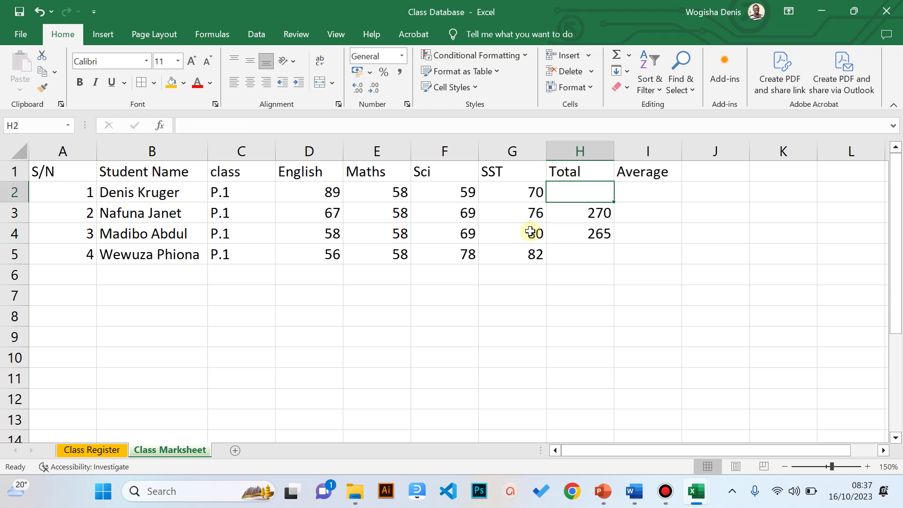
key("Down")
key("Delete")
key("Down")
key("Delete")
key("Down")
key("Up")
key("Up")
key("Up")
- Enter =sum(d2,e2,f2,g2) in H2 so the first student's total shows 276
type("=")
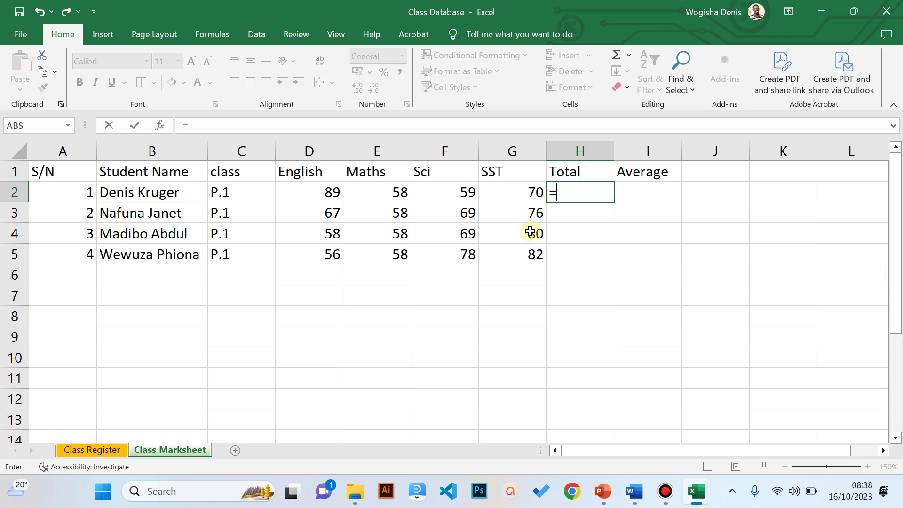
type("sum")
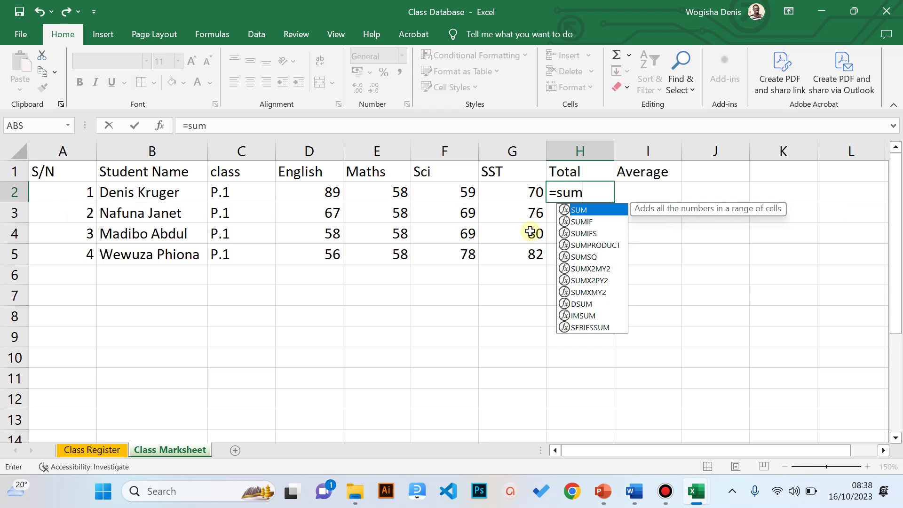
type("(d")
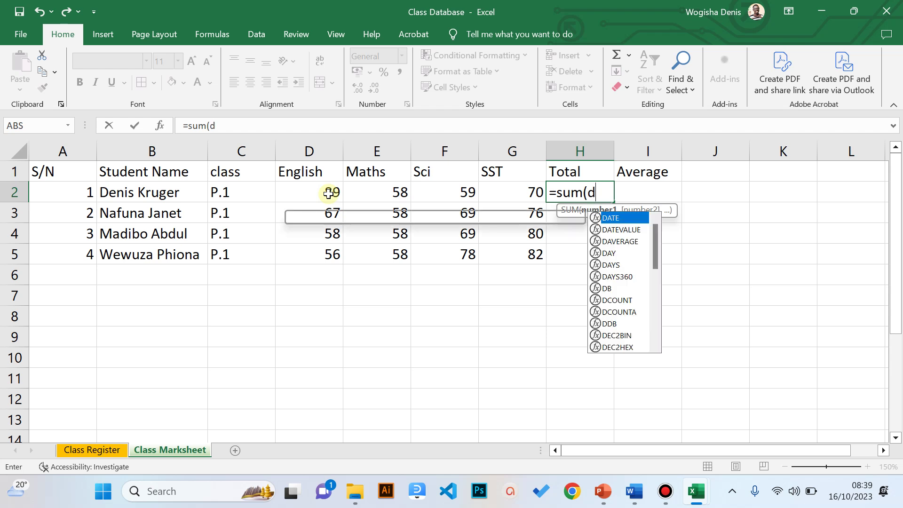
left_click(328, 194)
type(",")
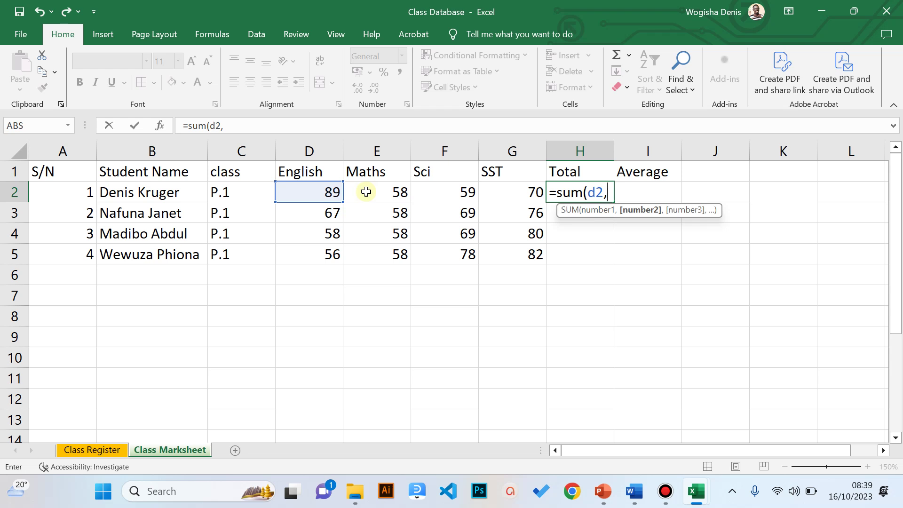
type("e2")
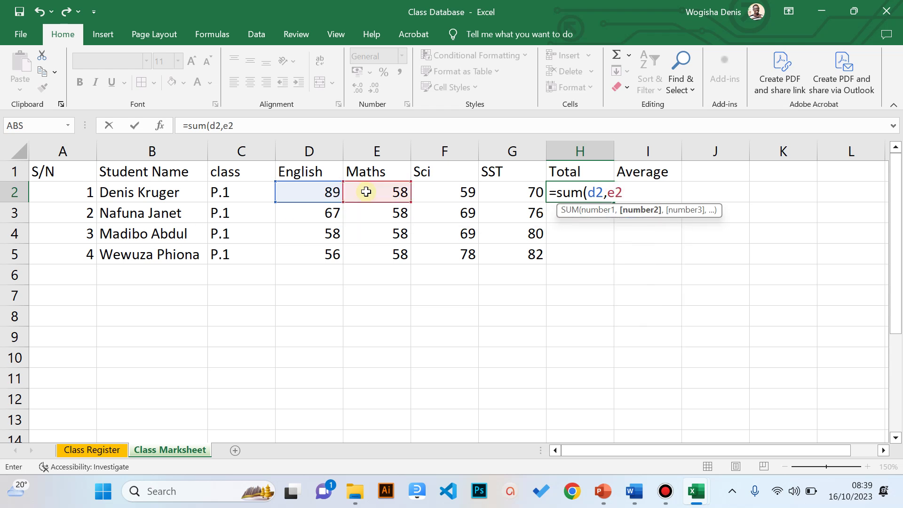
type(",")
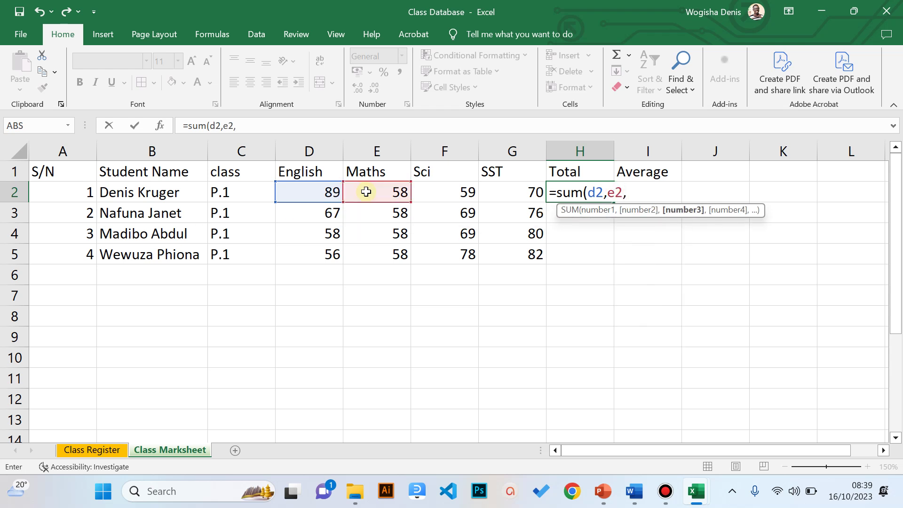
type("f2")
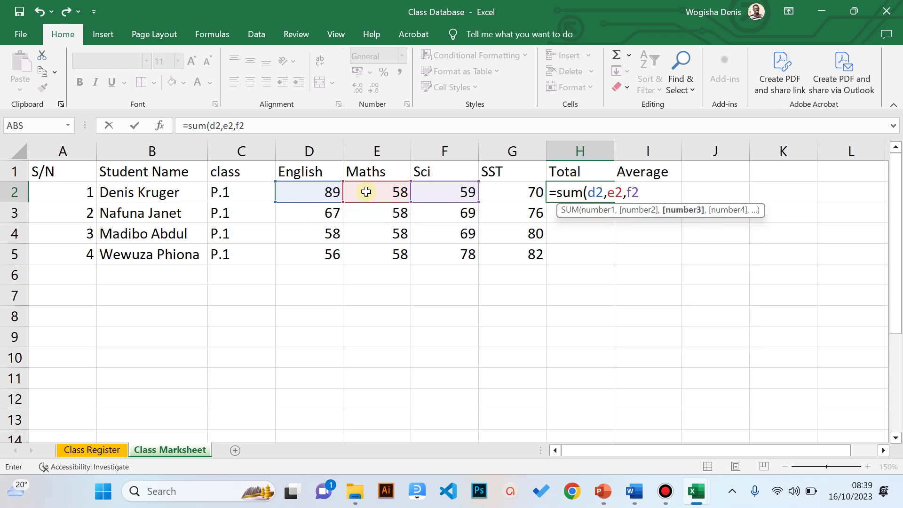
type(",g2")
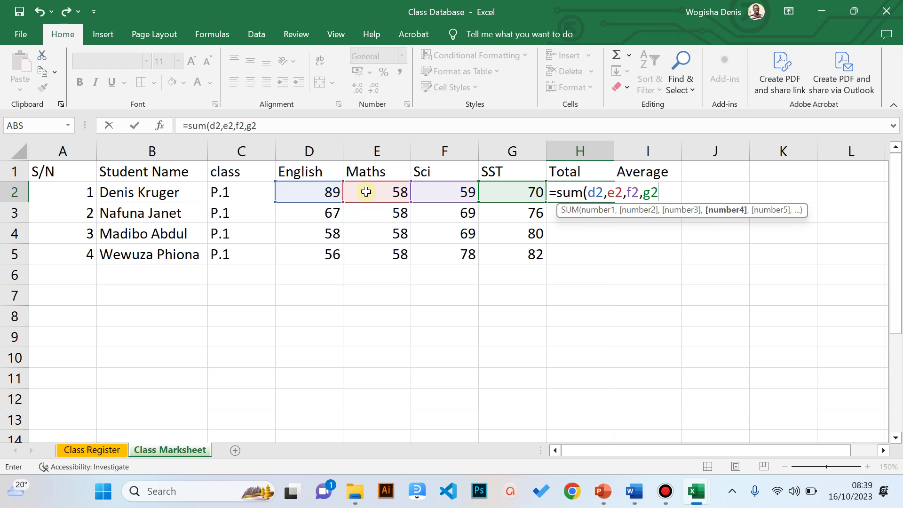
type(")")
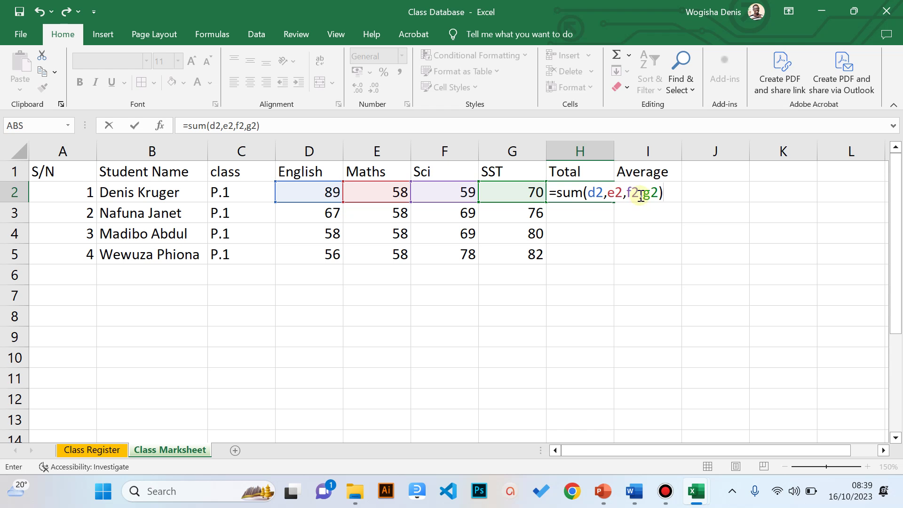
key("Return")
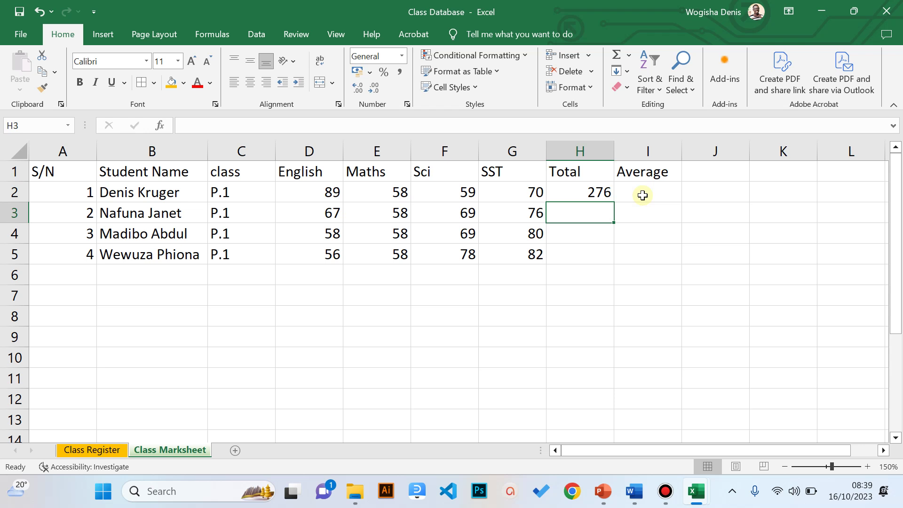
- Enter =SUM(D3:G3) in H3 by selecting the mark range, giving 270
type("=")
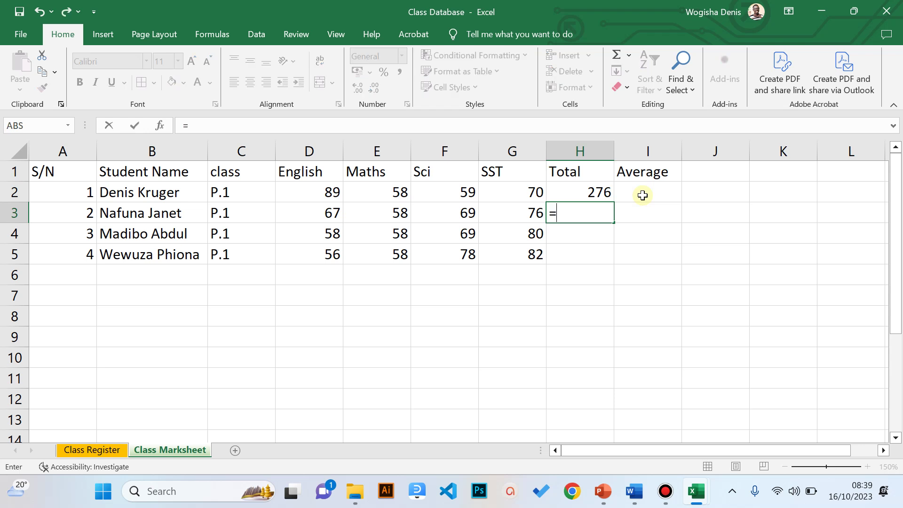
type("sum")
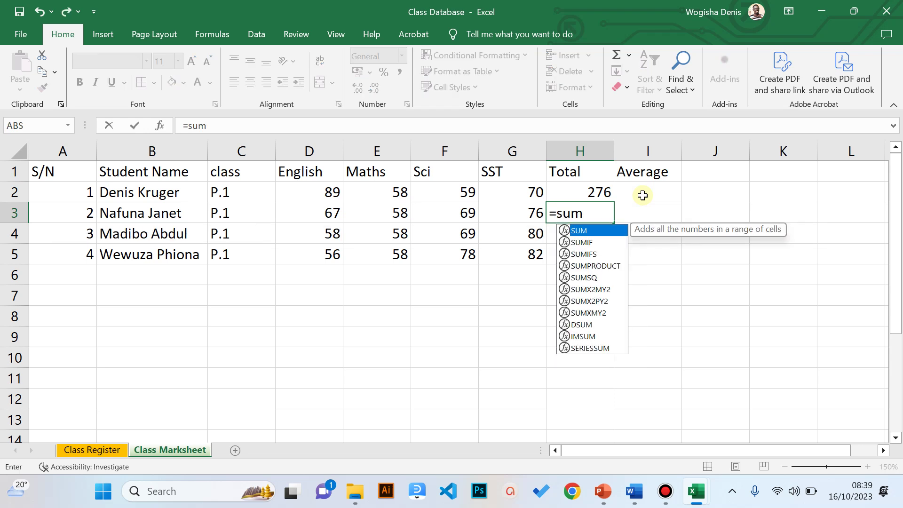
type("(")
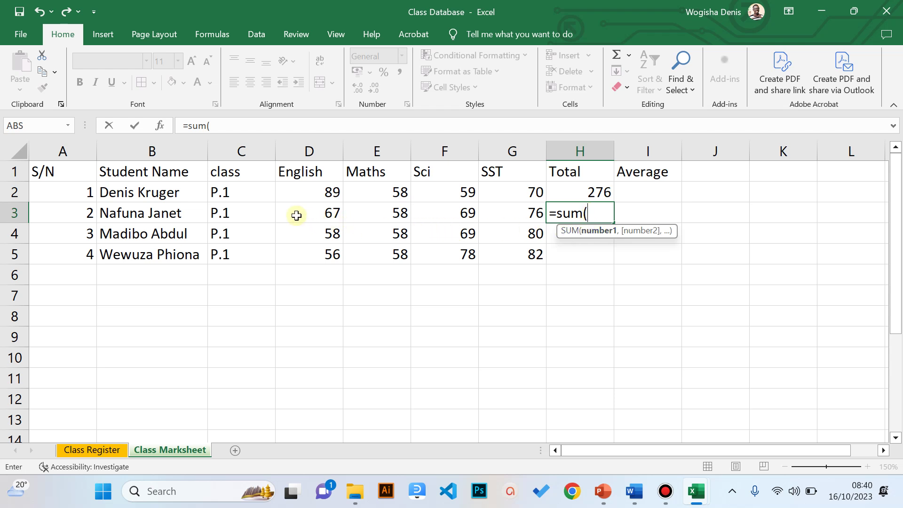
left_click_drag(296, 214, 497, 224)
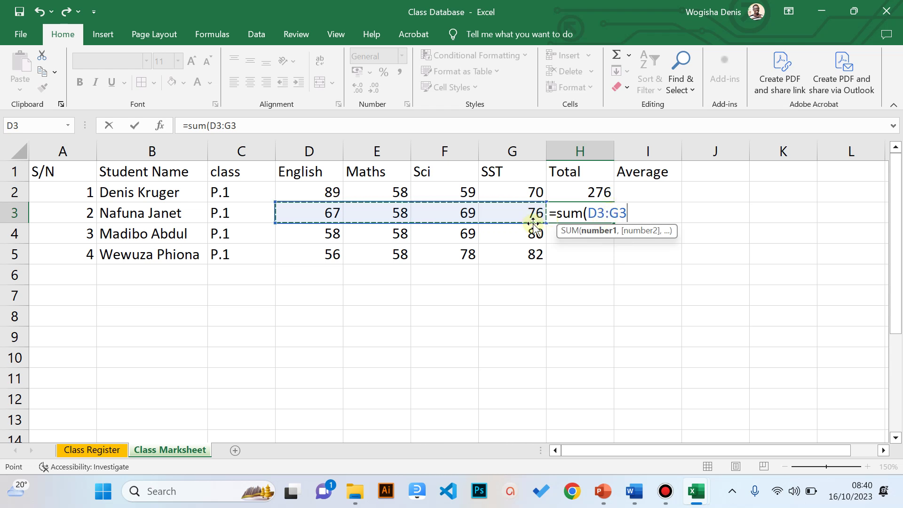
type(")")
key("Return")
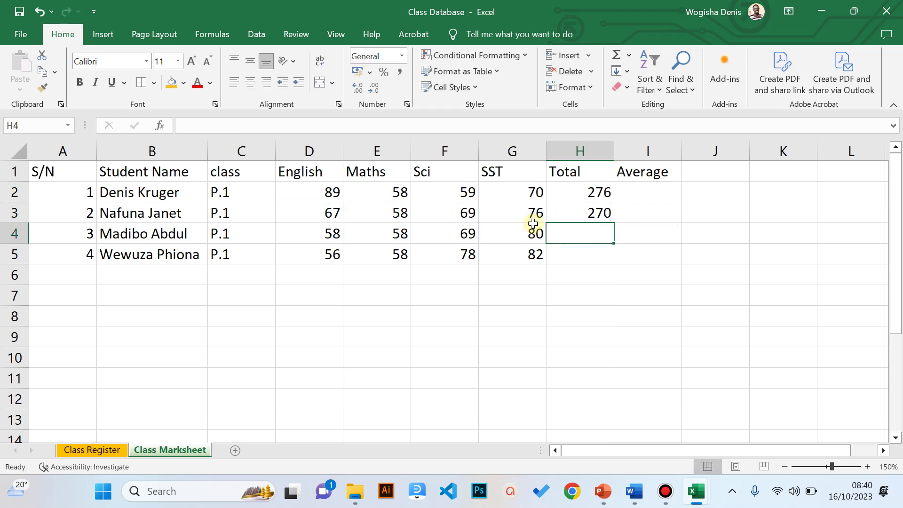
left_click(594, 220)
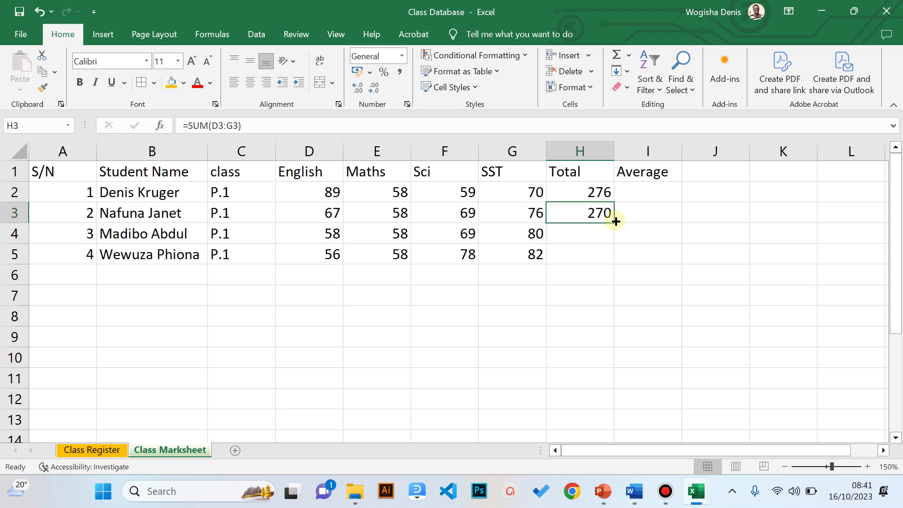
- Fill H3's SUM formula down to H5, giving totals of 265 and 274
left_click(867, 466)
left_click(866, 467)
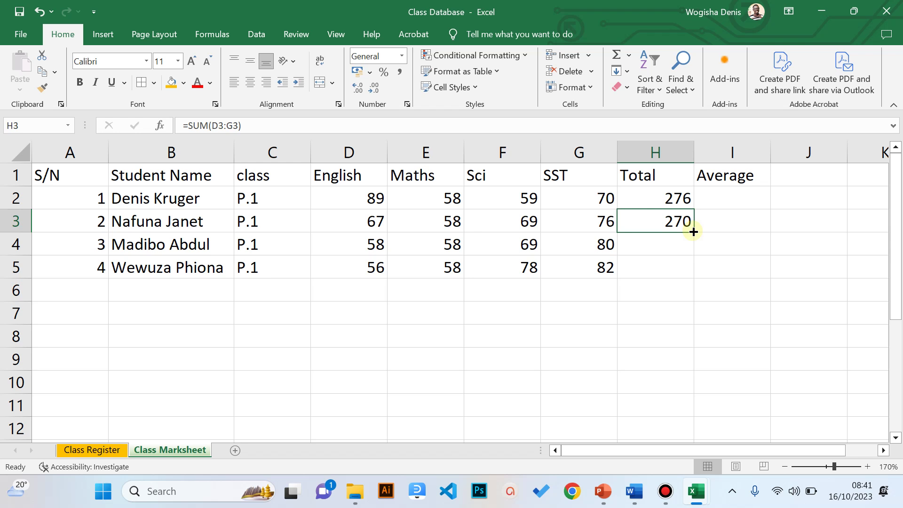
left_click_drag(693, 231, 686, 275)
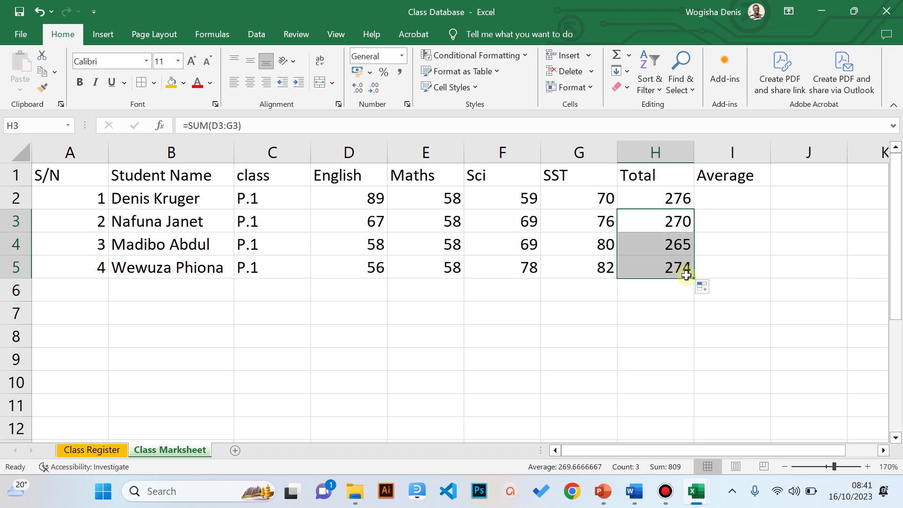
left_click(716, 201)
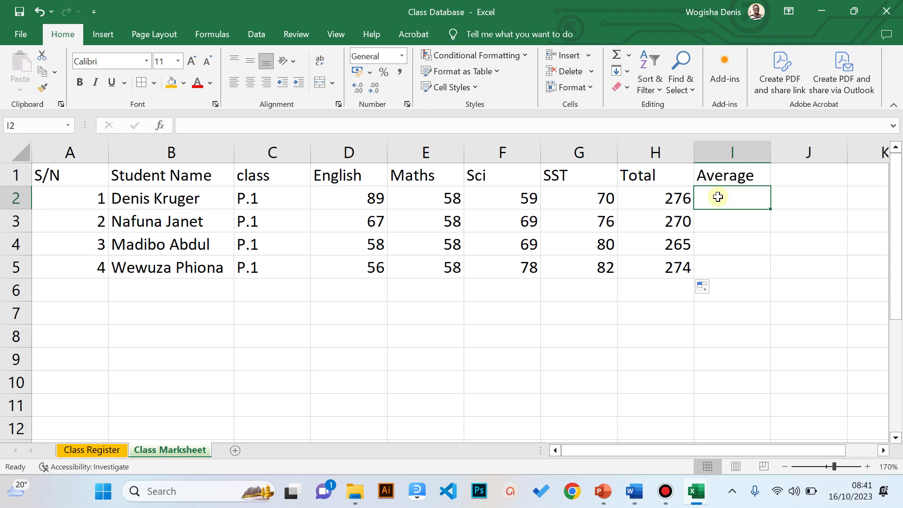
- Enter =(D2+E2+F2+G2)/4 in I2 to average the first student's four marks (69)
type("=")
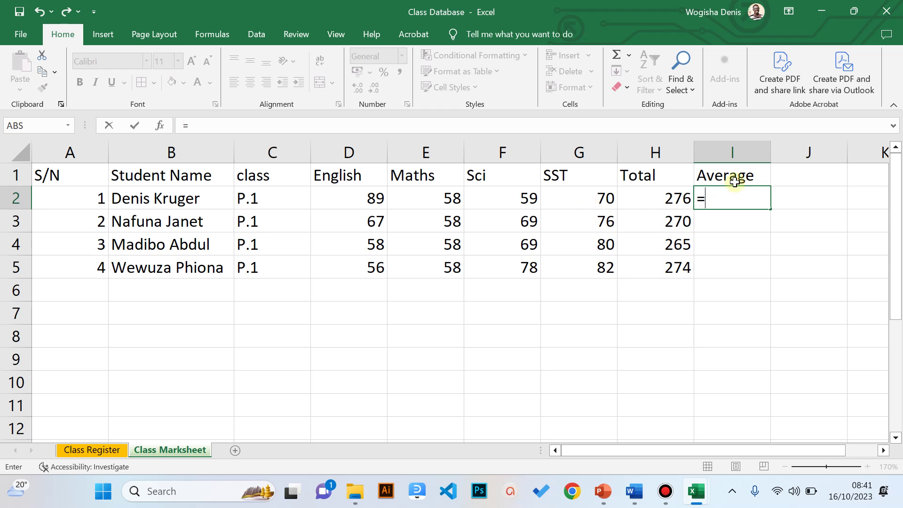
type("(")
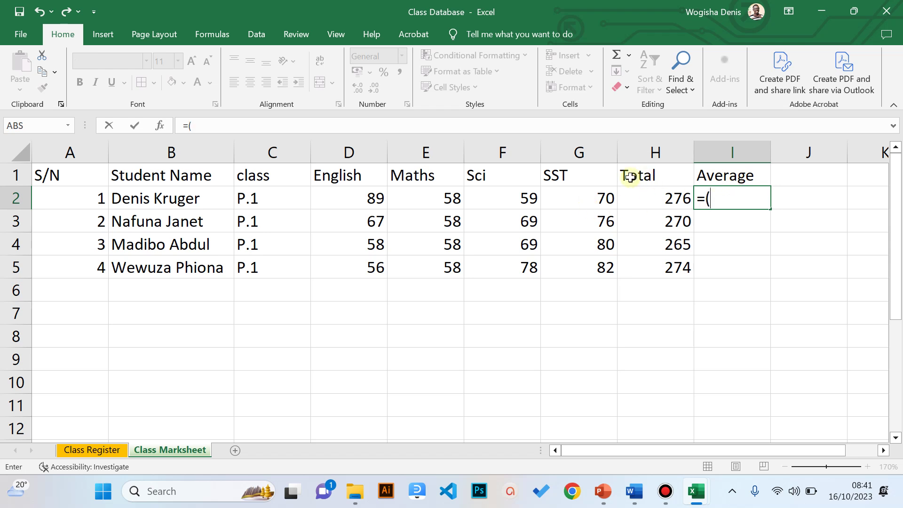
left_click(364, 202)
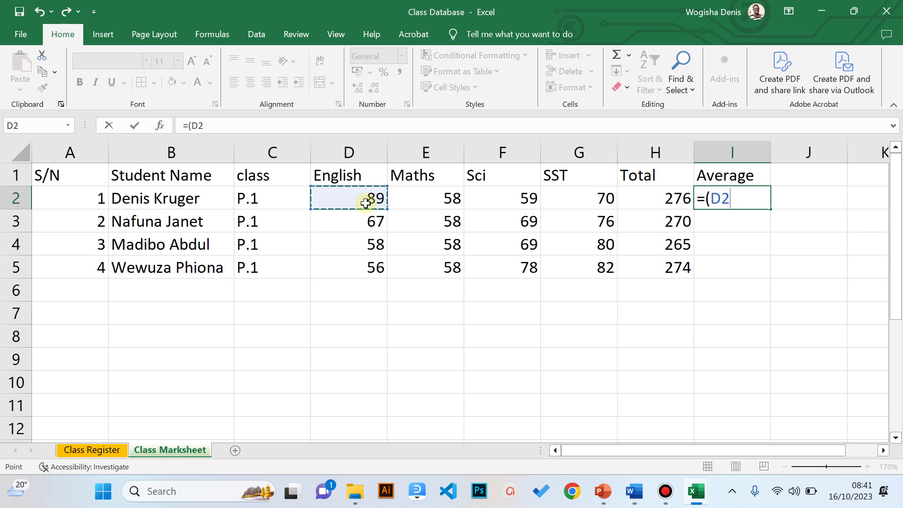
type("+")
left_click(434, 203)
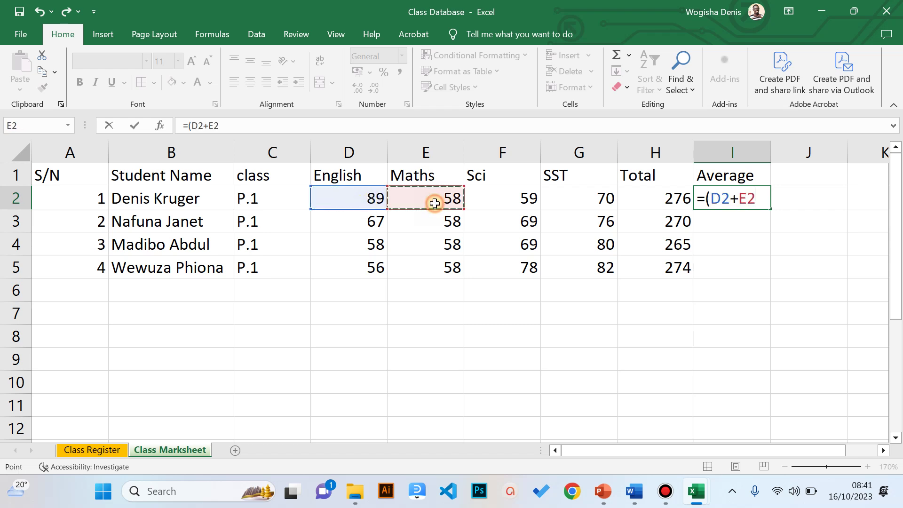
type("+")
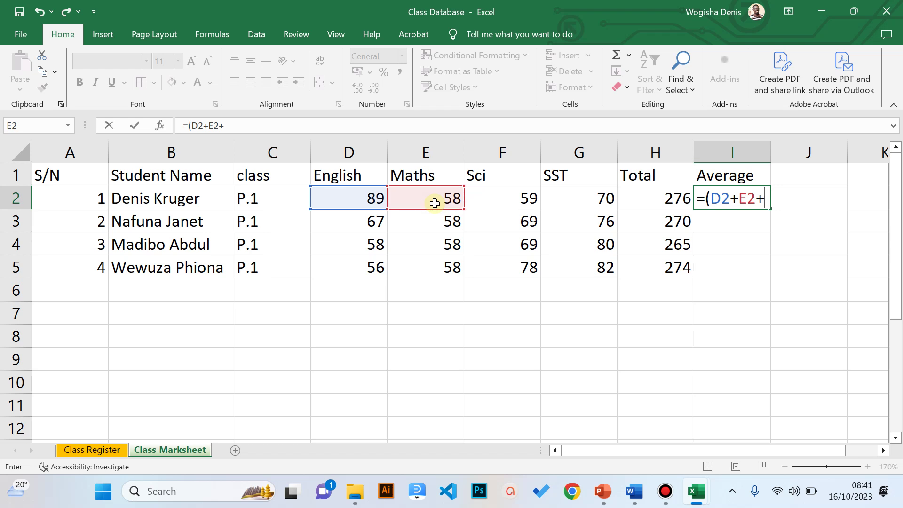
left_click(491, 197)
type("+")
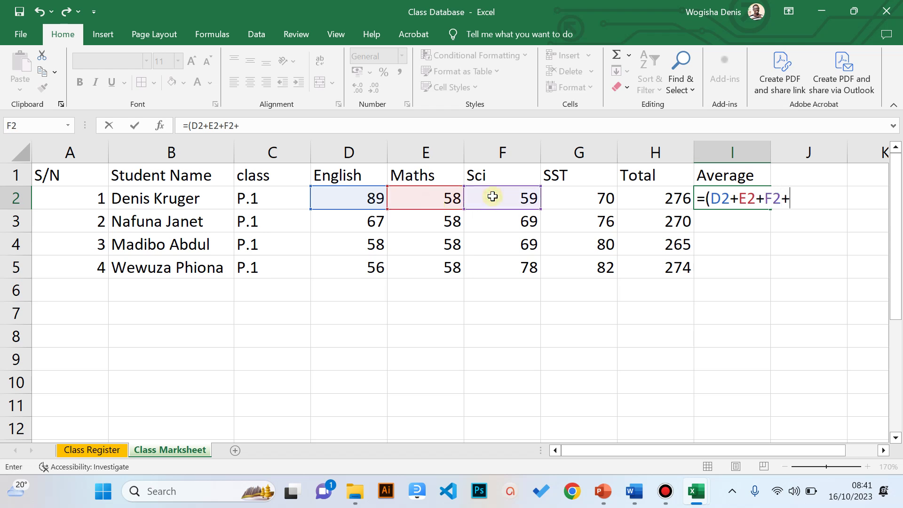
left_click(564, 200)
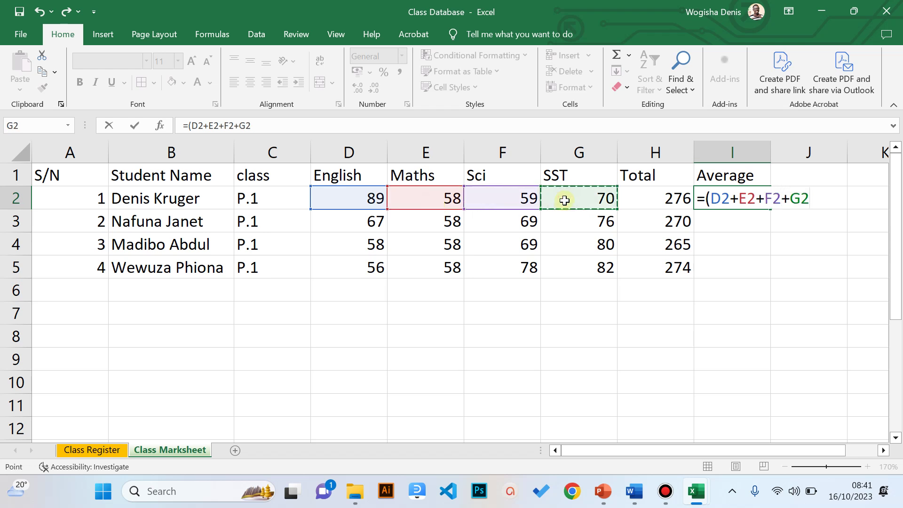
type(")/")
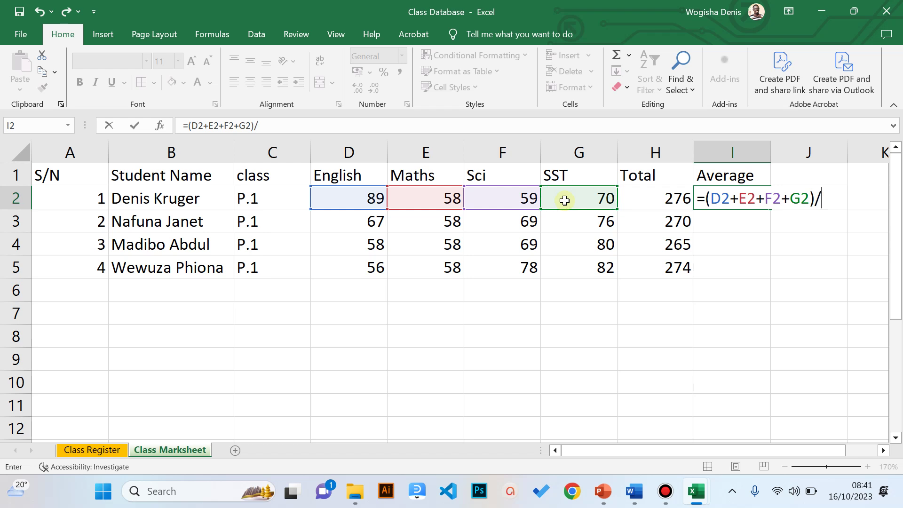
type("4")
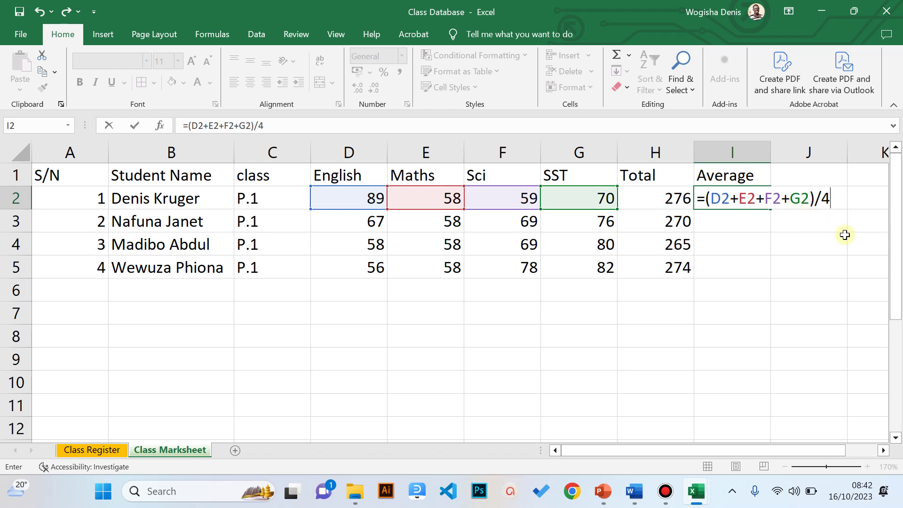
key("Return")
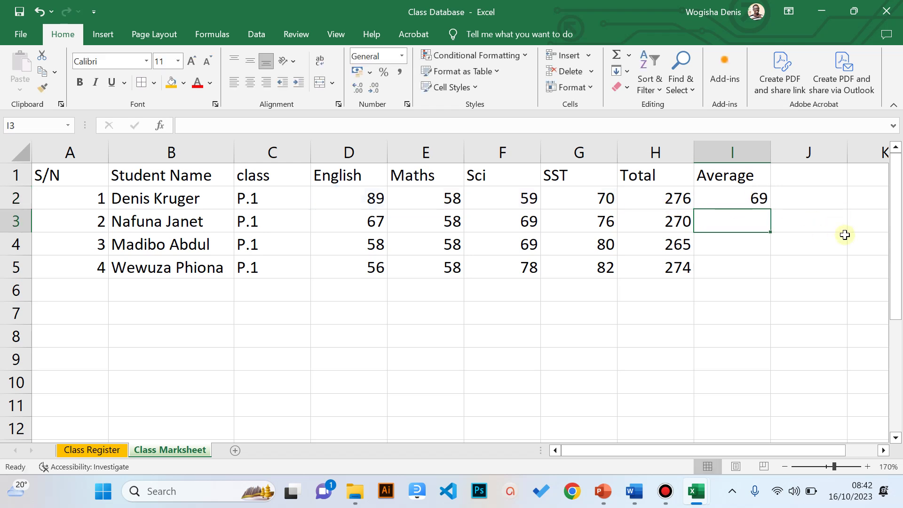
- Enter =H3/4 in I3 so the second student's average is 67.5
type("=")
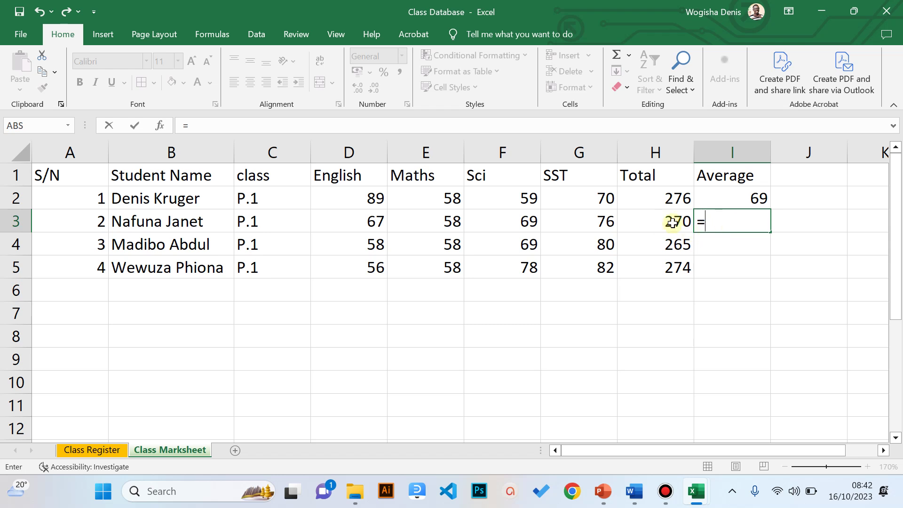
left_click(673, 222)
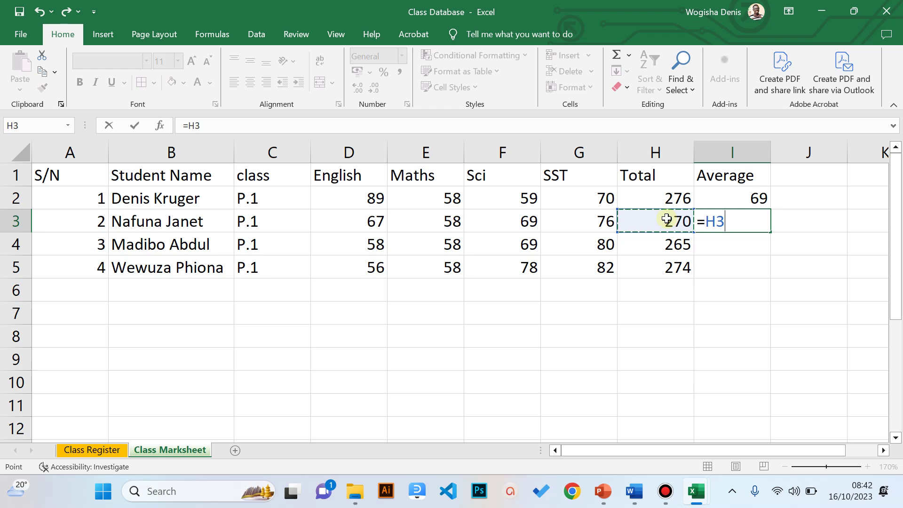
type("/4")
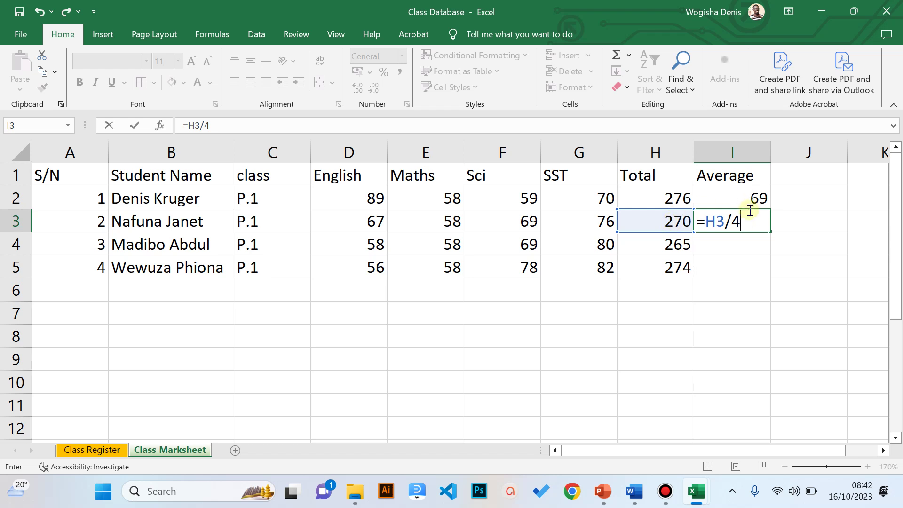
key("Return")
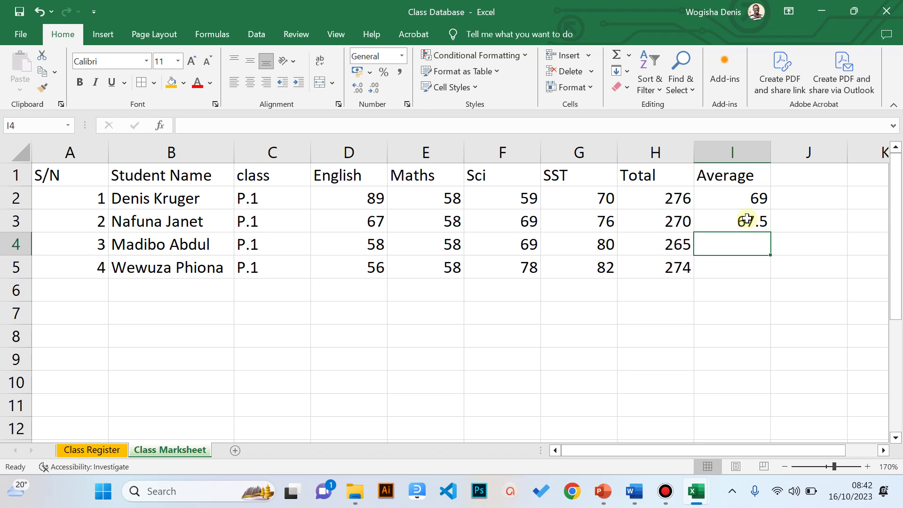
- Enter =average(D4,E4,F4,G4) in I4 for the third student's average of 66.25
type("=")
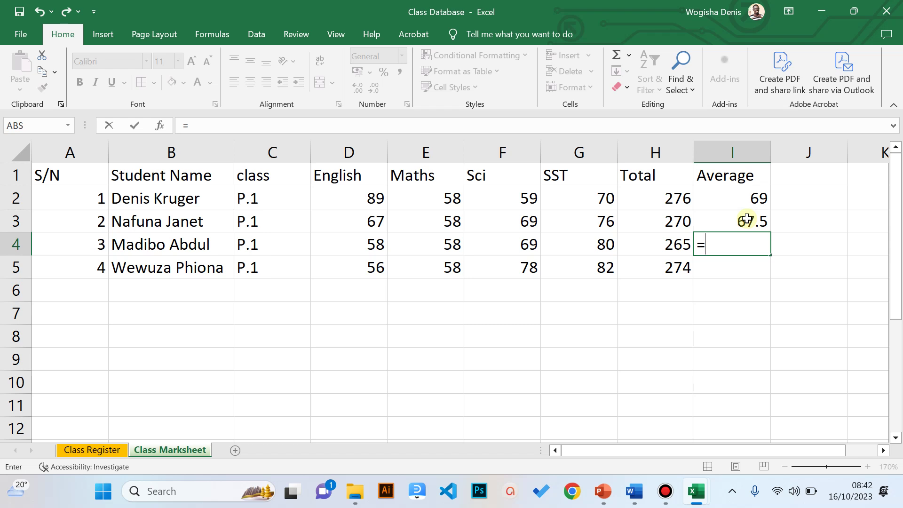
type("average")
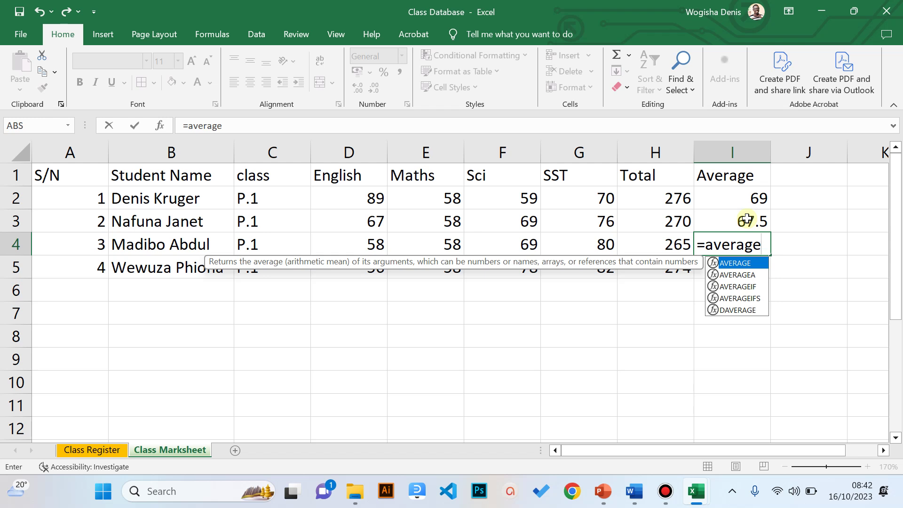
type("(")
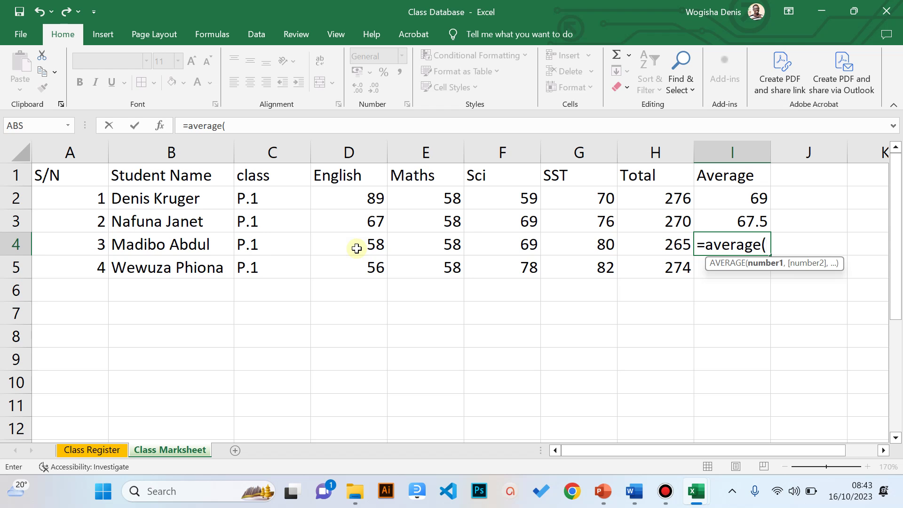
left_click(356, 248)
type(",")
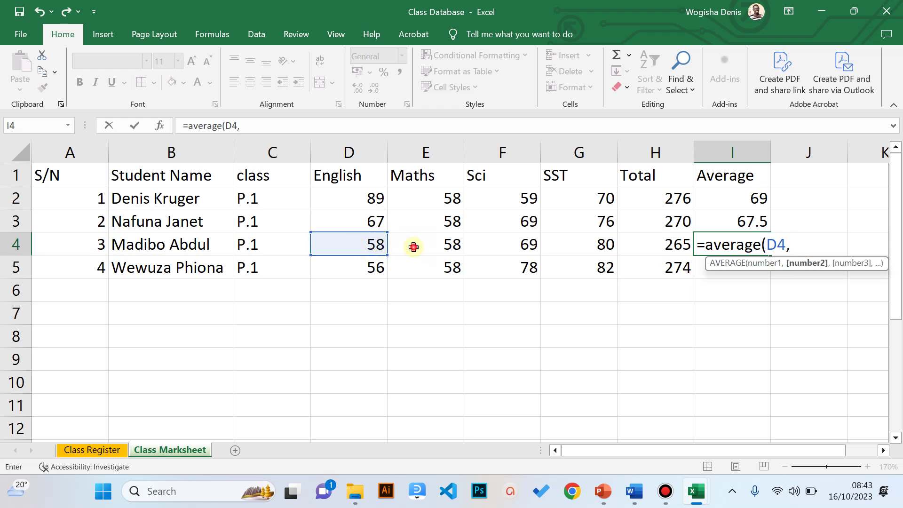
left_click(413, 247)
type(",")
left_click(490, 241)
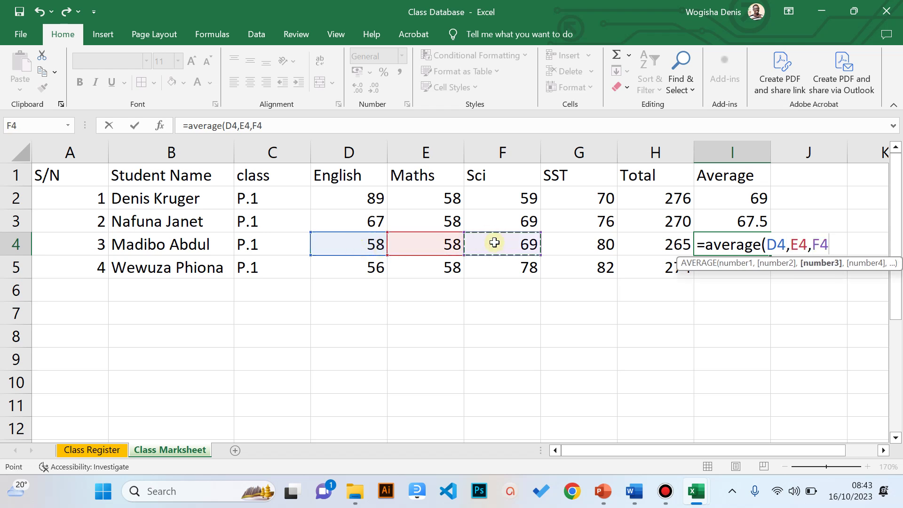
type(",")
left_click(564, 242)
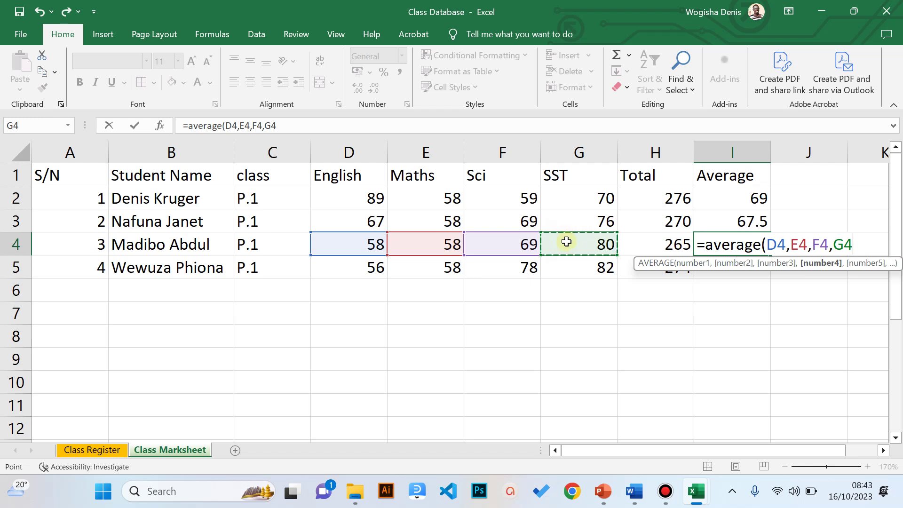
type(")")
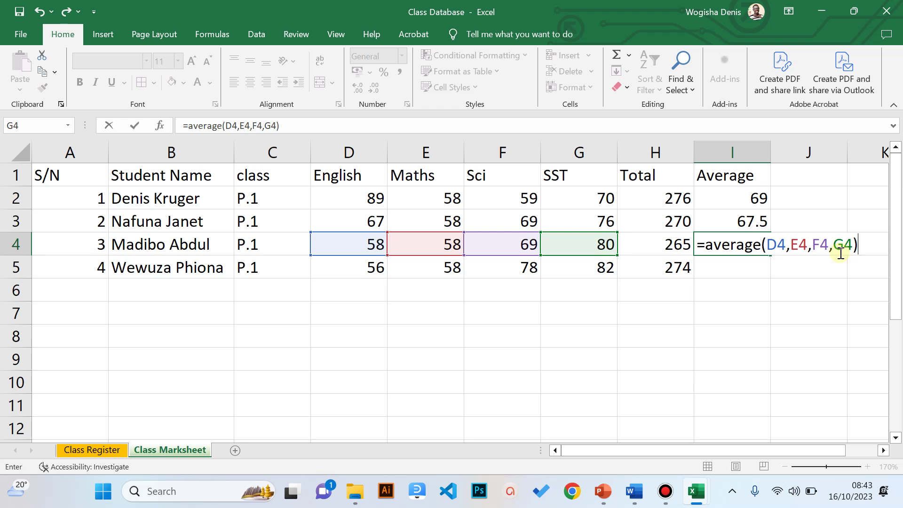
key("Return")
- Enter =average(D5:G5) in I5 for the fourth student's average of 68.5
type("=")
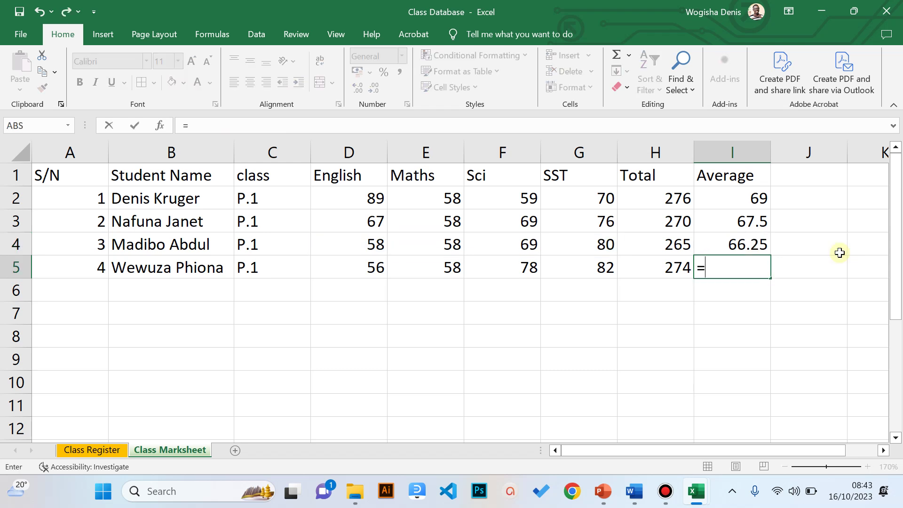
type("a")
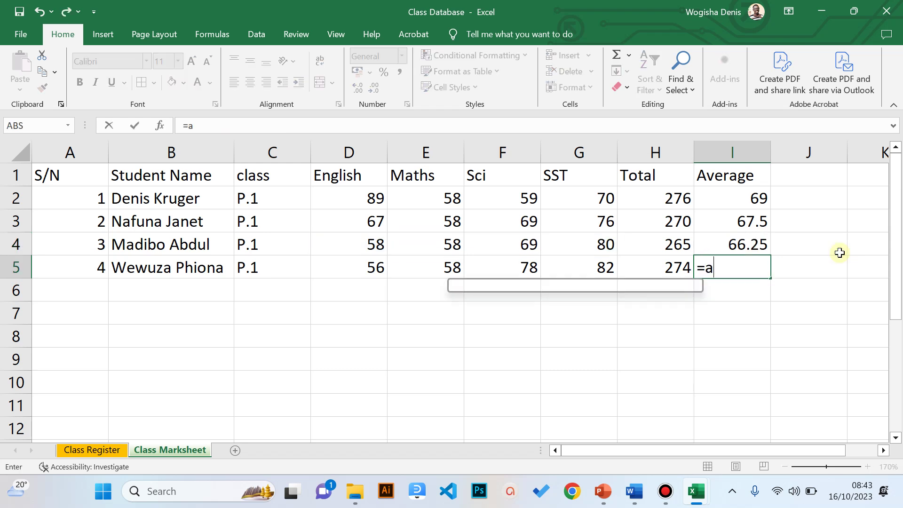
type("verage(")
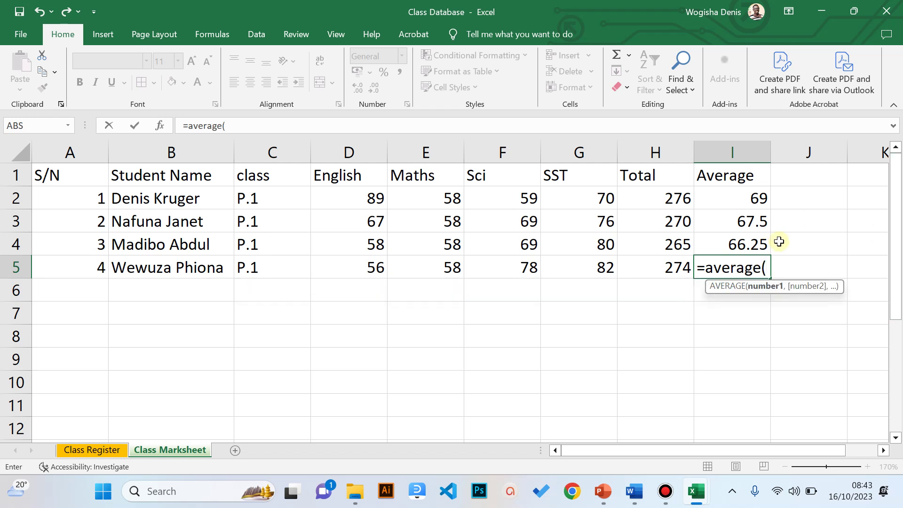
left_click(376, 269)
left_click_drag(379, 269, 600, 274)
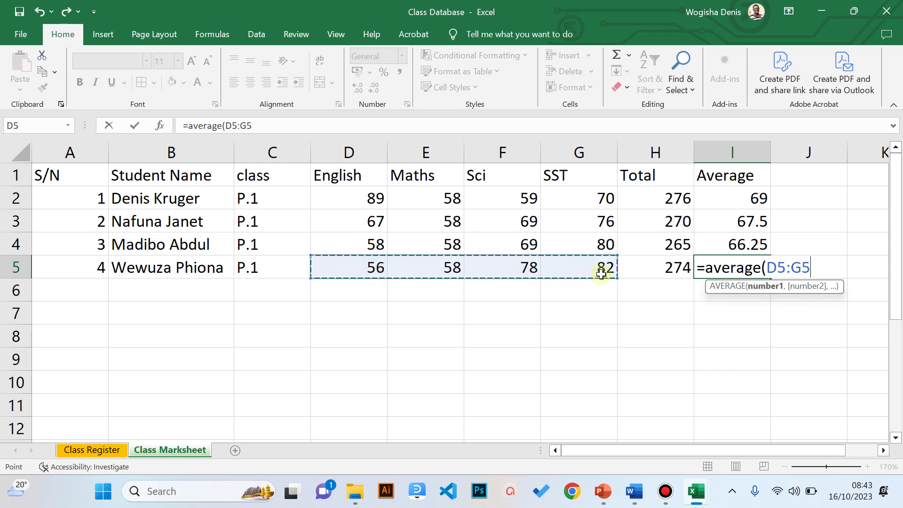
type(")")
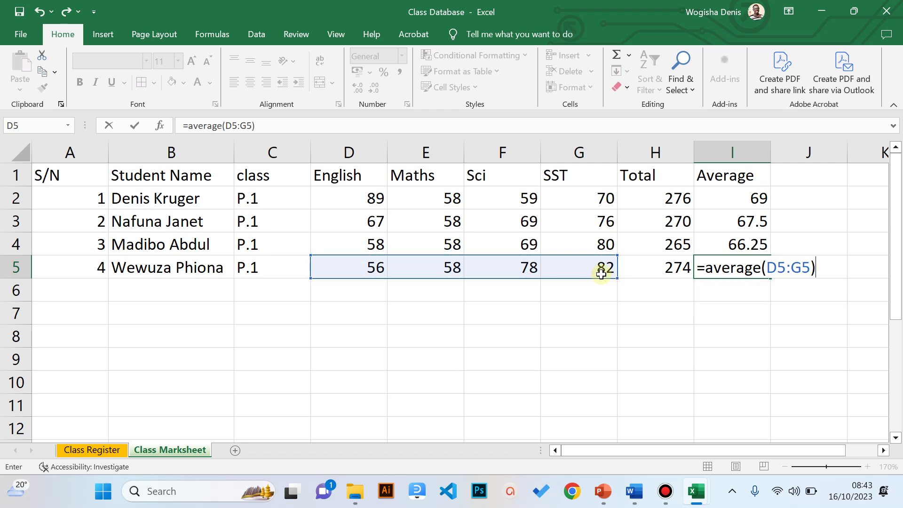
key("Return")
- Review the Average column and headings with the arrow keys, ending on I5
key("Down")
key("Down")
key("Down")
key("Up")
key("Up")
key("ctrl+Up")
key("ctrl+Up")
key("Left")
key("Left")
key("Left")
key("Left")
key("Left")
key("Left")
key("Left")
key("Left")
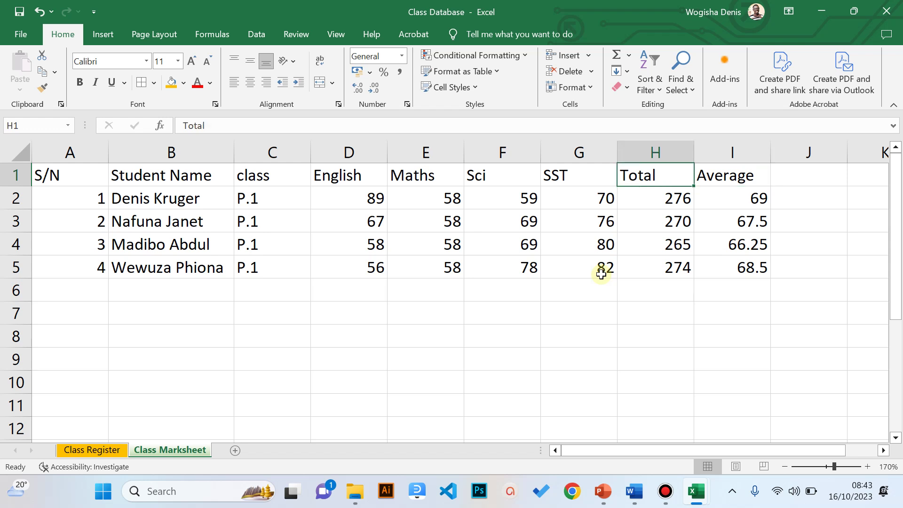
key("Down")
key("Down")
key("Down")
key("Down")
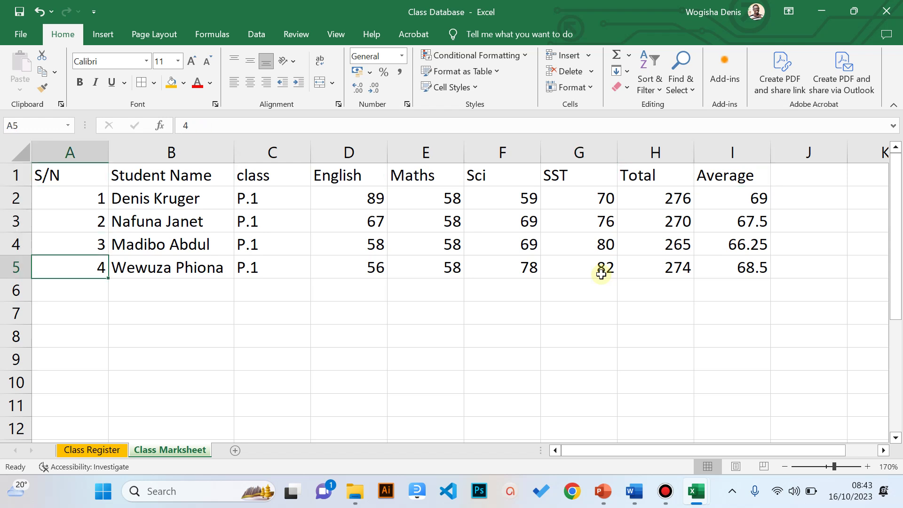
key("Right")
key("Right")
key("Right")
key("Right")
key("Right")
key("Right")
key("Right")
key("Right")
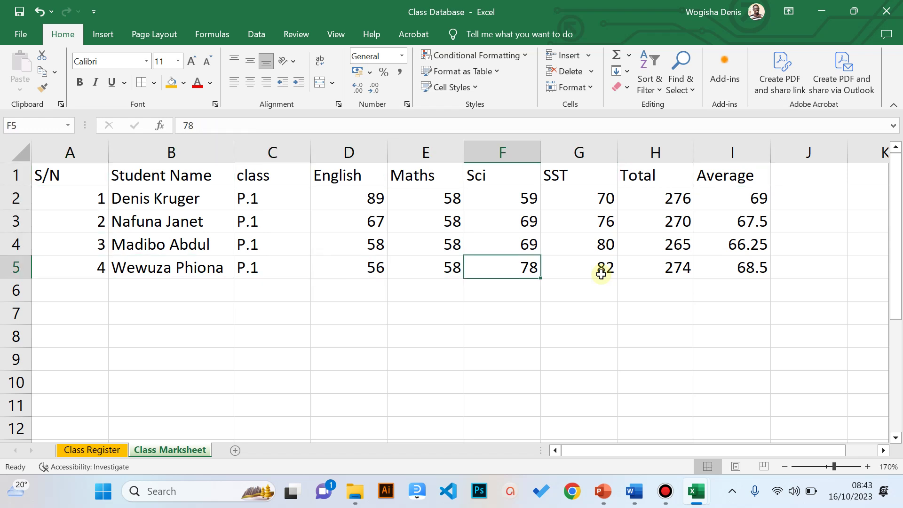